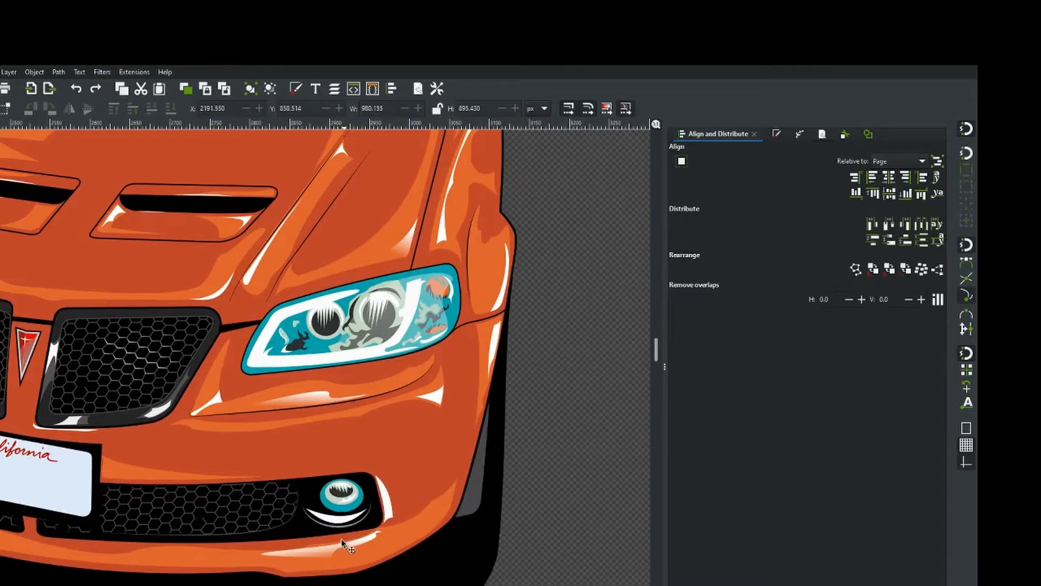
Select the whole car illustration and scale it down proportionally from a corner handle.
scroll(334, 520, "up", 4)
scroll(335, 521, "up", 1)
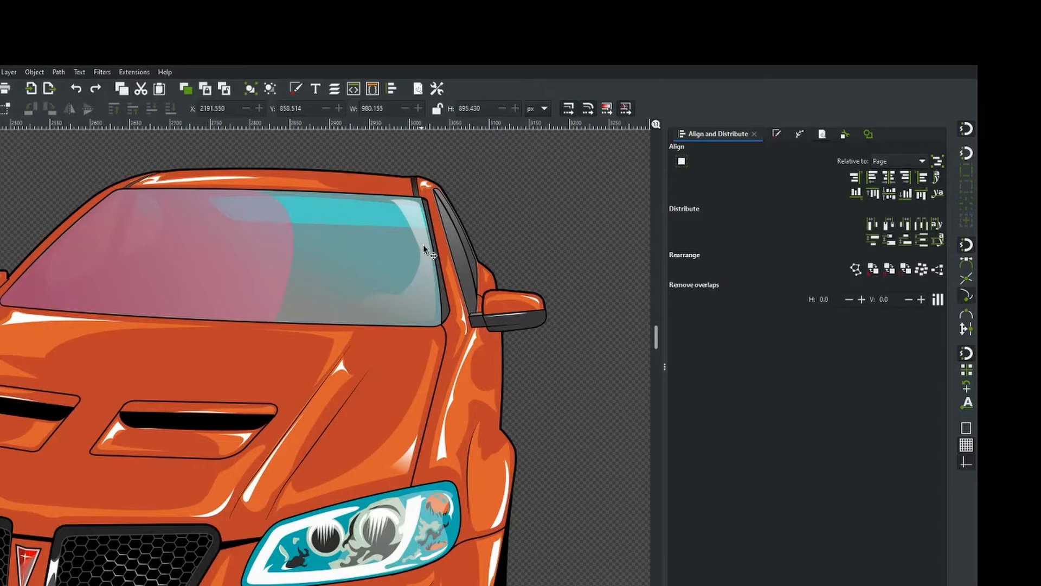
scroll(372, 288, "down", 2)
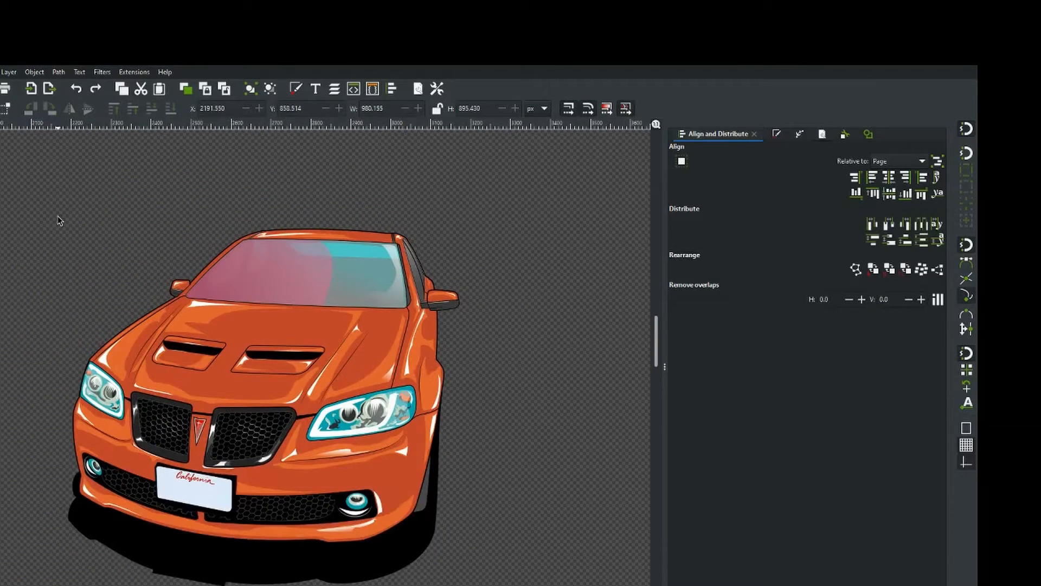
left_click_drag(1, 164, 512, 585)
scroll(218, 361, "down", 2)
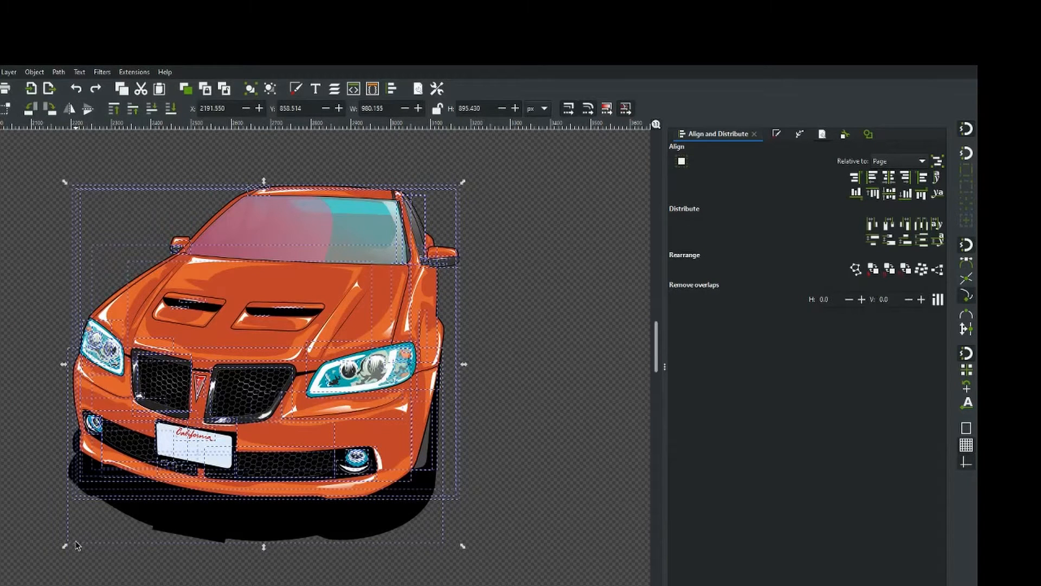
left_click_drag(65, 547, 126, 492)
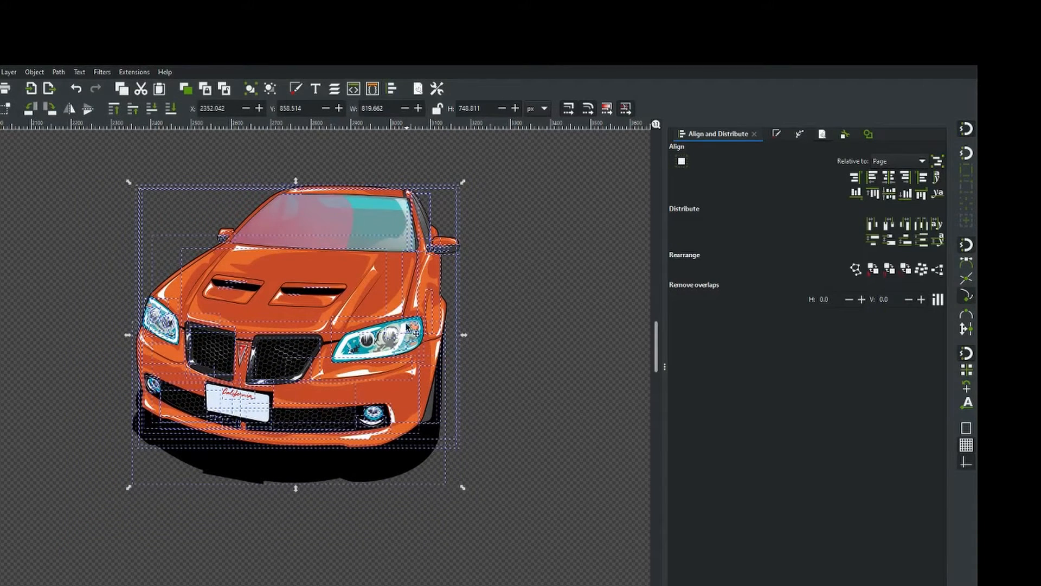
left_click(519, 326)
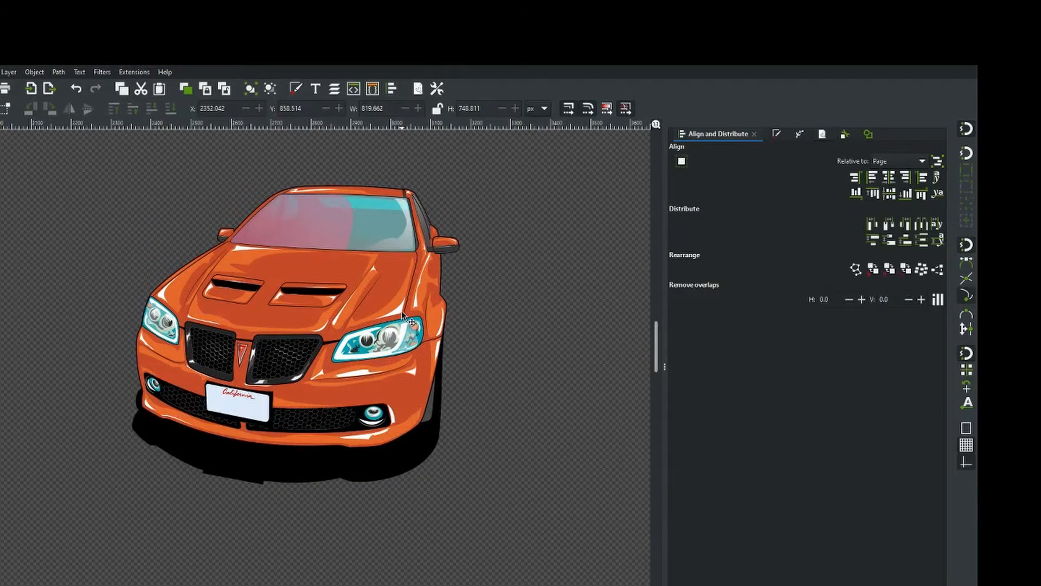
Select the car illustration again, move it, and scale it up proportionally to about 1224 px wide.
scroll(402, 317, "up", 3)
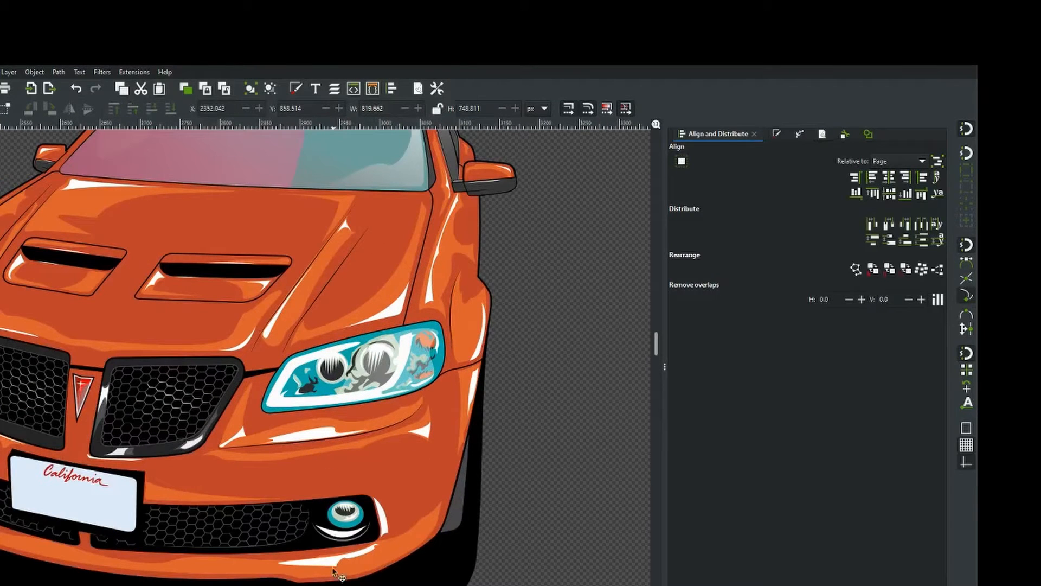
scroll(280, 356, "up", 4)
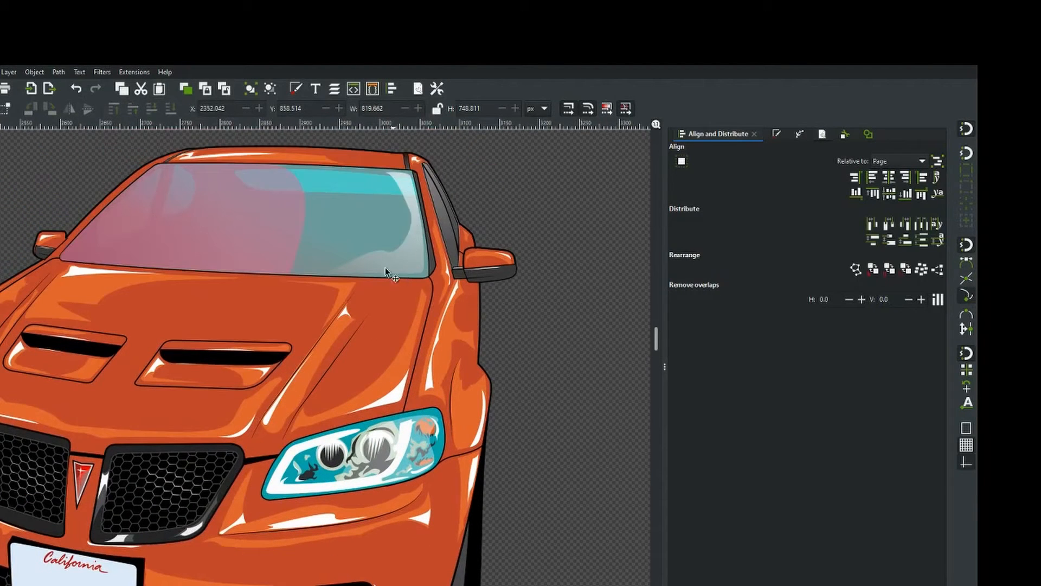
scroll(370, 321, "down", 4)
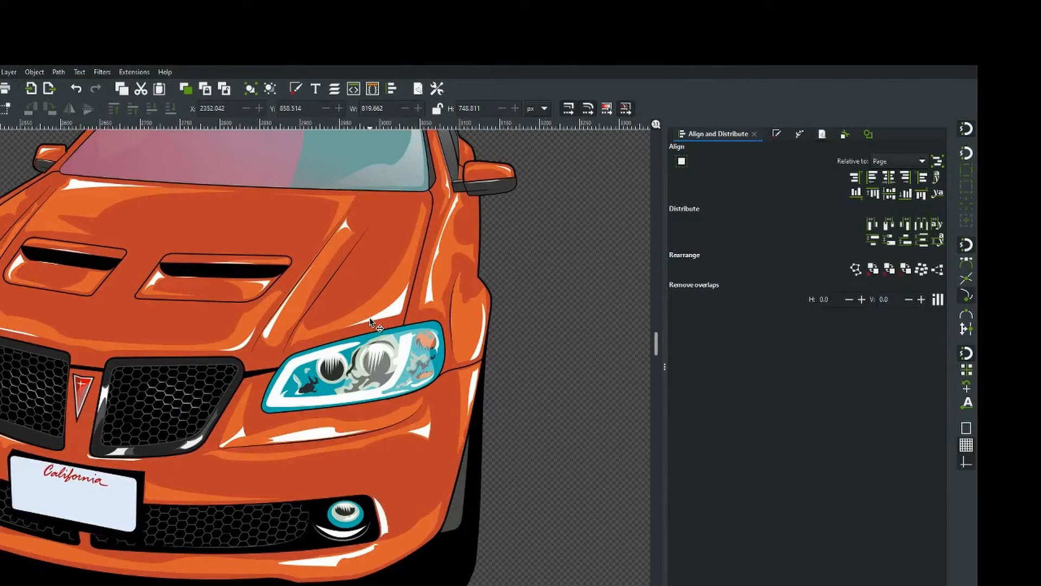
scroll(371, 321, "down", 3)
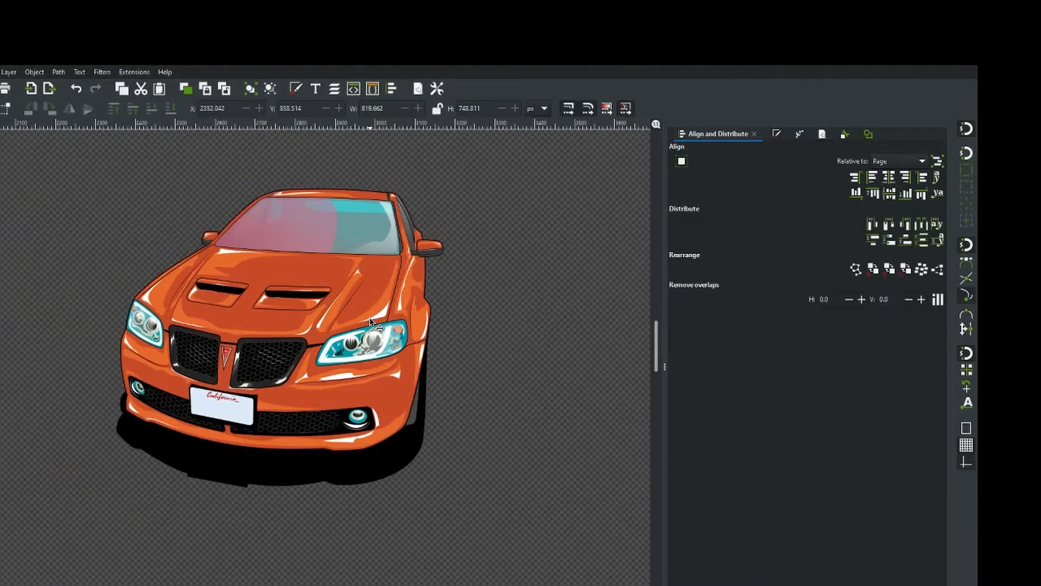
scroll(369, 320, "up", 2)
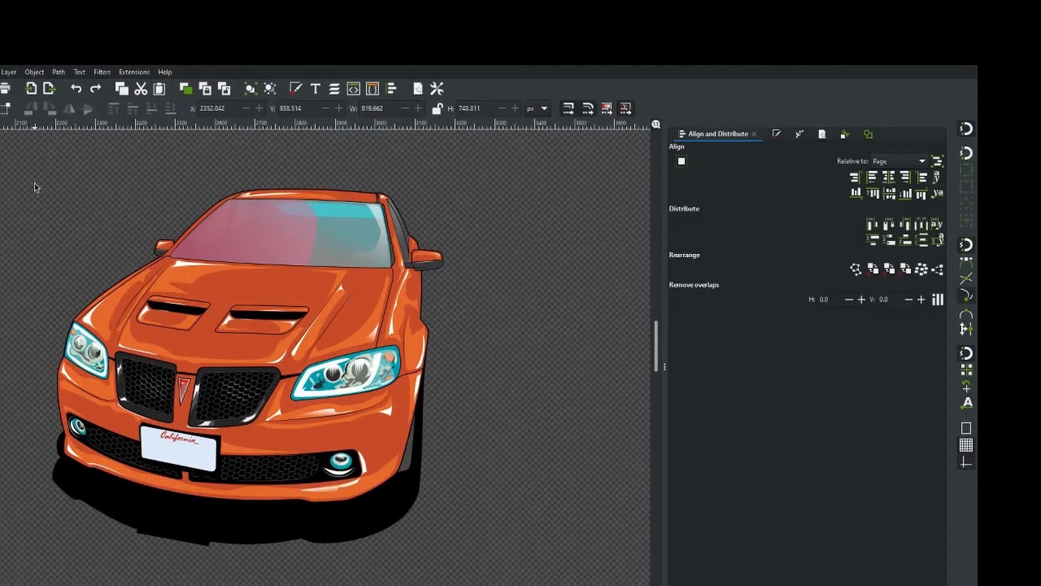
scroll(43, 214, "down", 2)
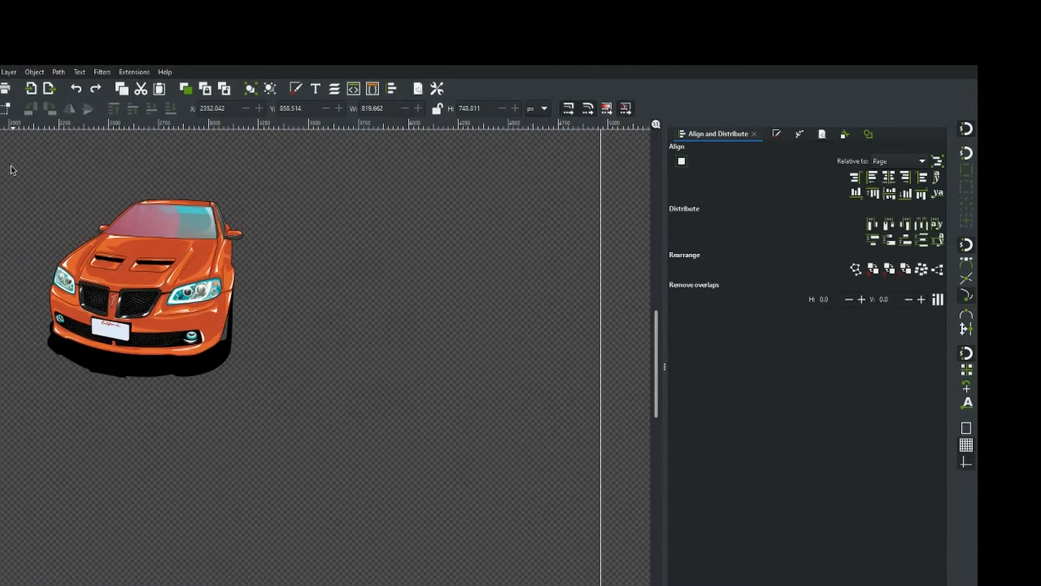
left_click_drag(11, 165, 288, 409)
left_click_drag(168, 327, 308, 374)
scroll(308, 374, "up", 1)
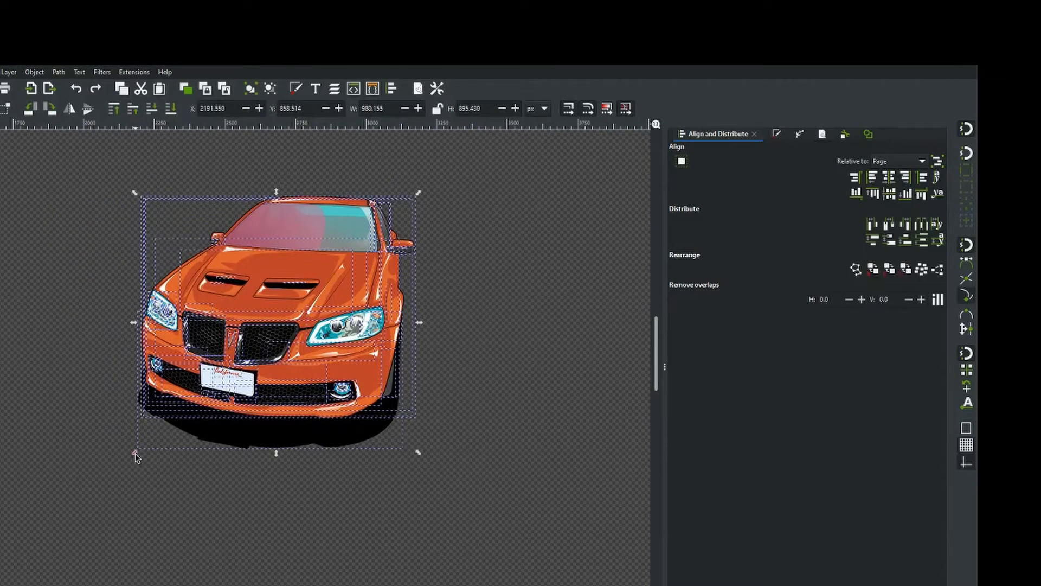
left_click_drag(135, 454, 67, 548)
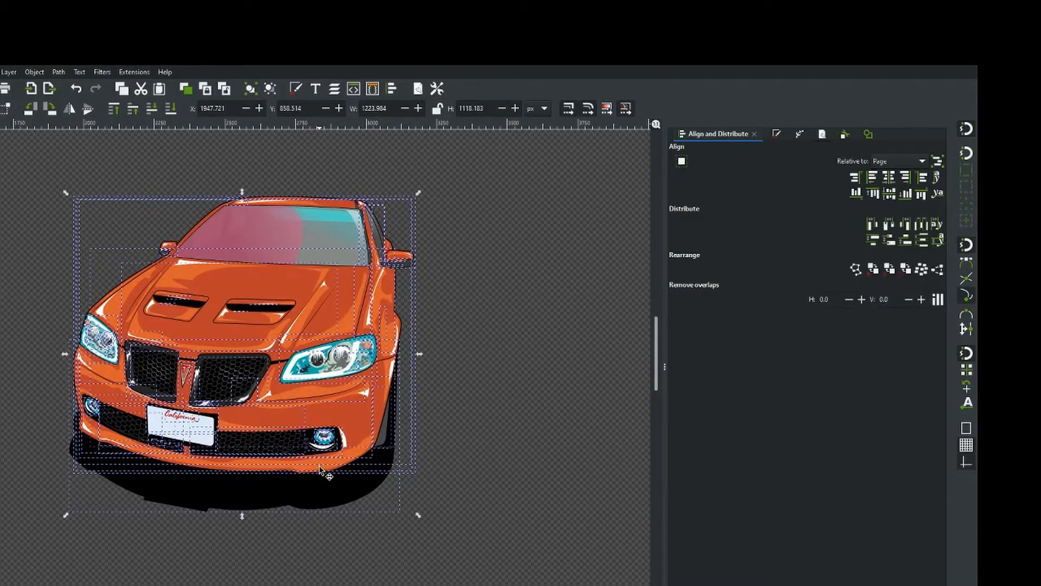
left_click(508, 404)
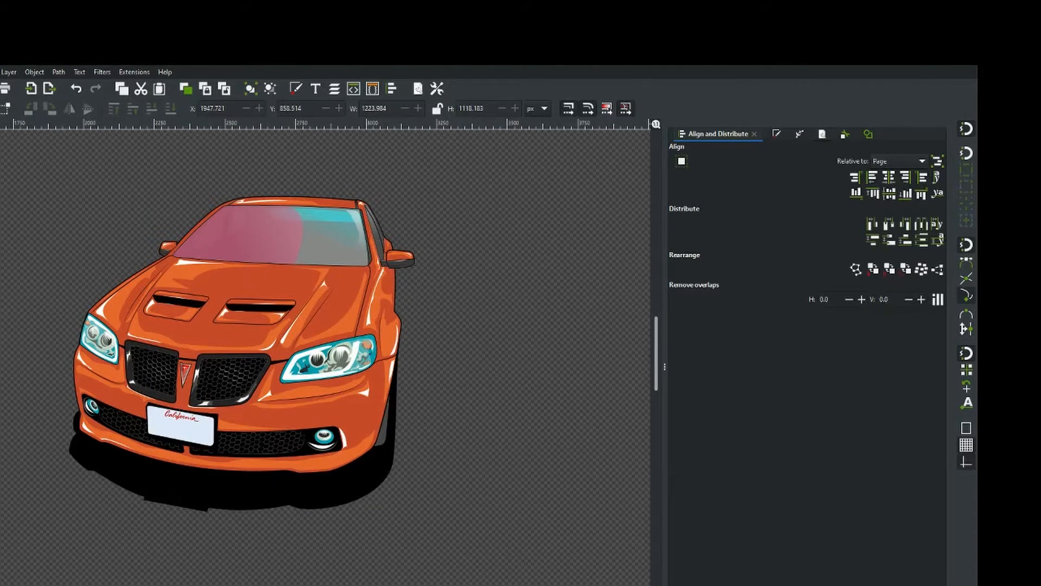
Inspect a small hood highlight path of the illustration with the node tool.
key("n")
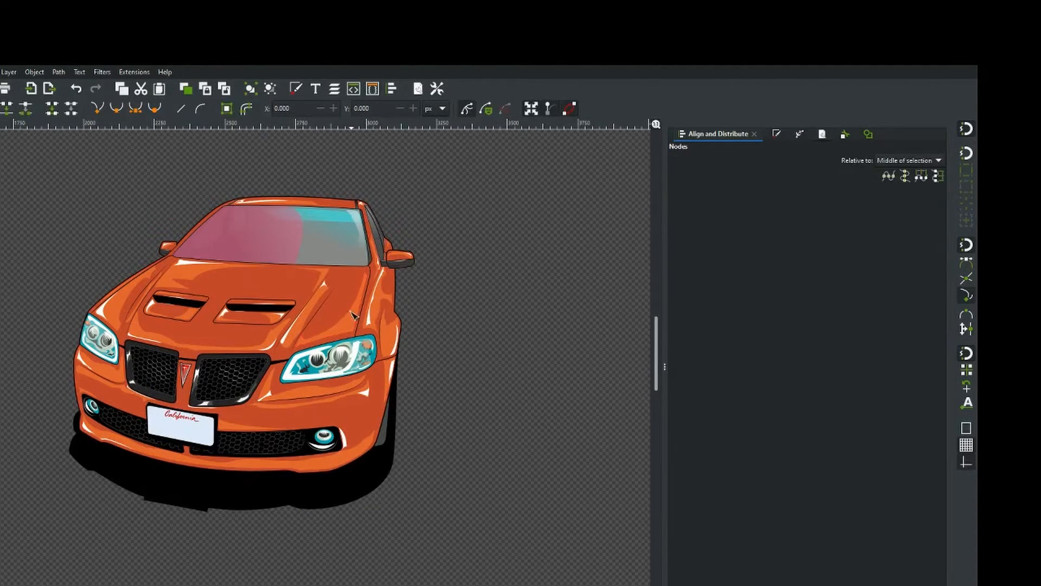
scroll(342, 327, "up", 4)
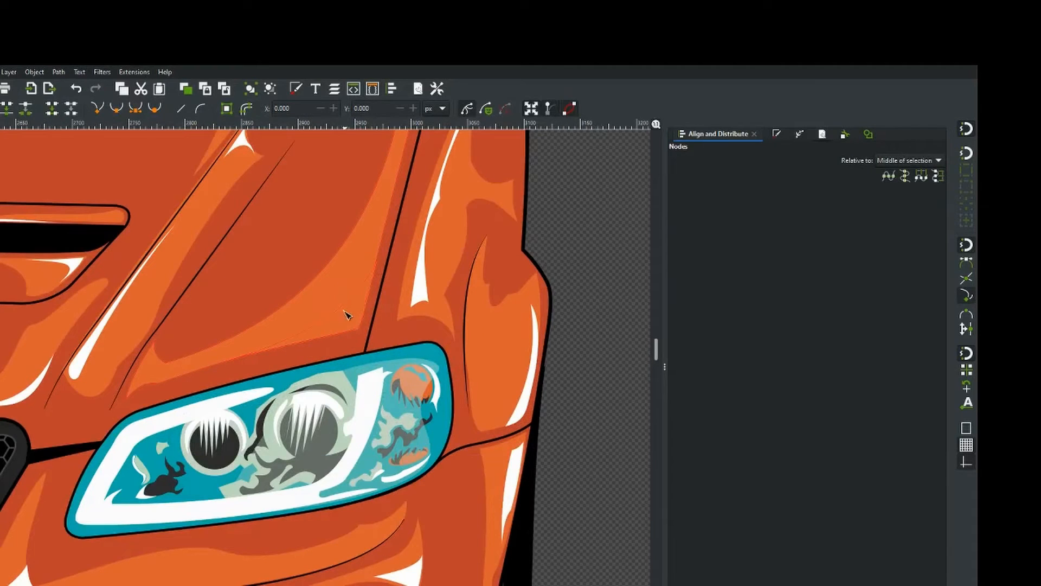
left_click(344, 307)
scroll(340, 311, "down", 3)
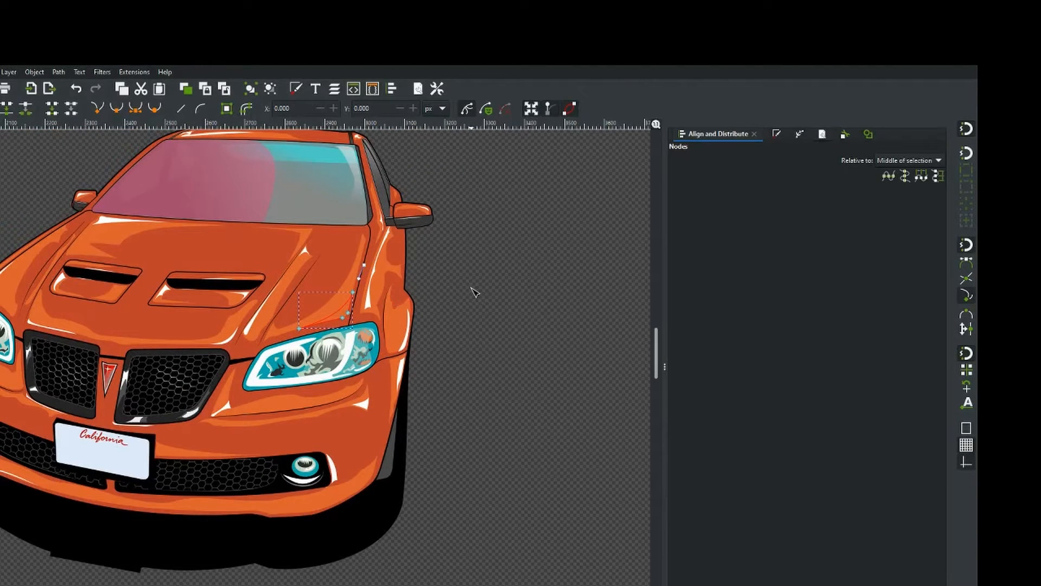
left_click_drag(462, 315, 556, 337)
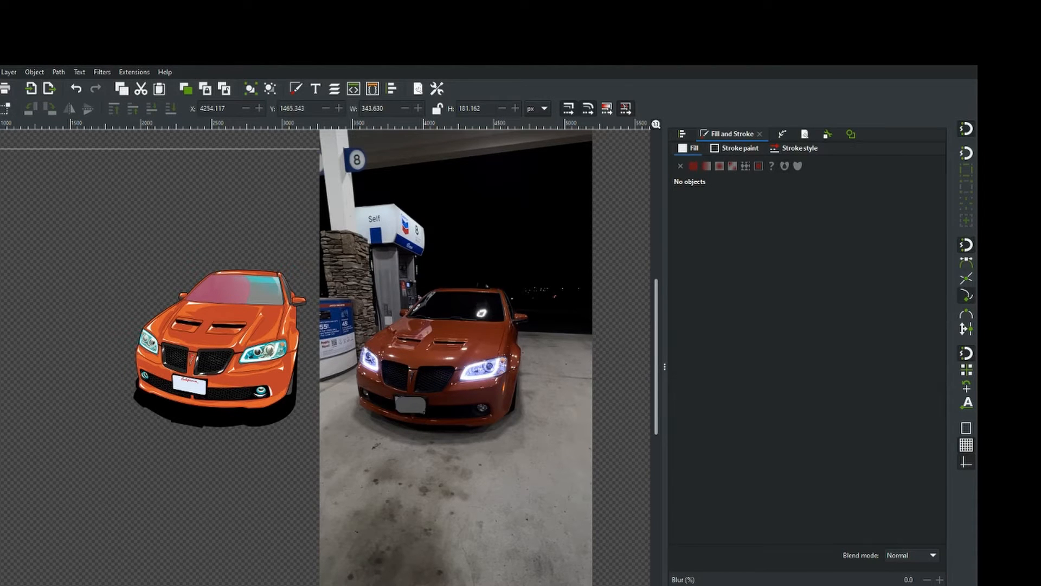
With the Bezier tool, begin tracing the photographed right headlight's outline, then delete the last three placed nodes.
key("b")
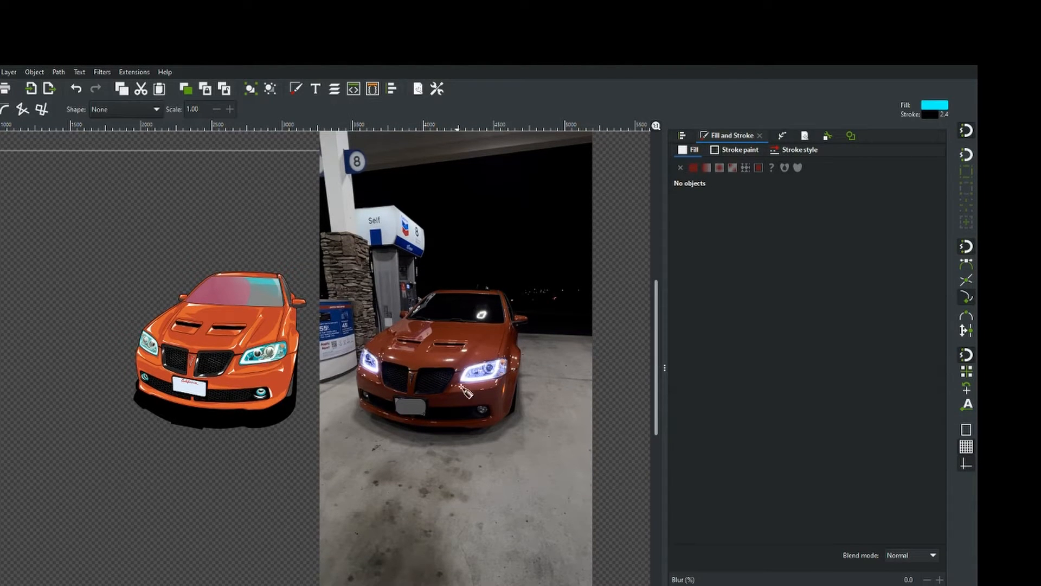
scroll(491, 374, "up", 4)
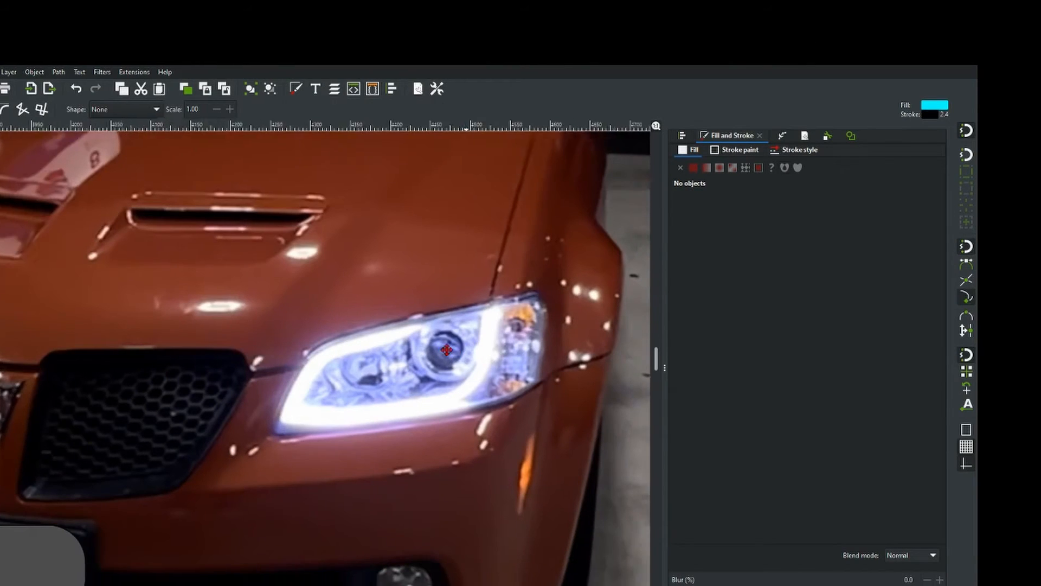
scroll(380, 342, "up", 1)
scroll(367, 330, "up", 1)
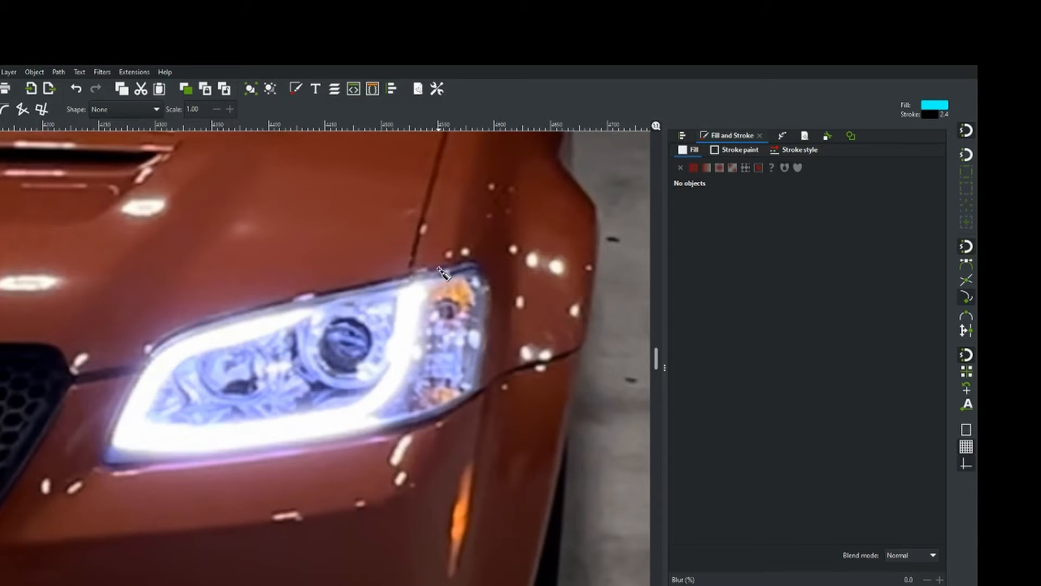
left_click(439, 268)
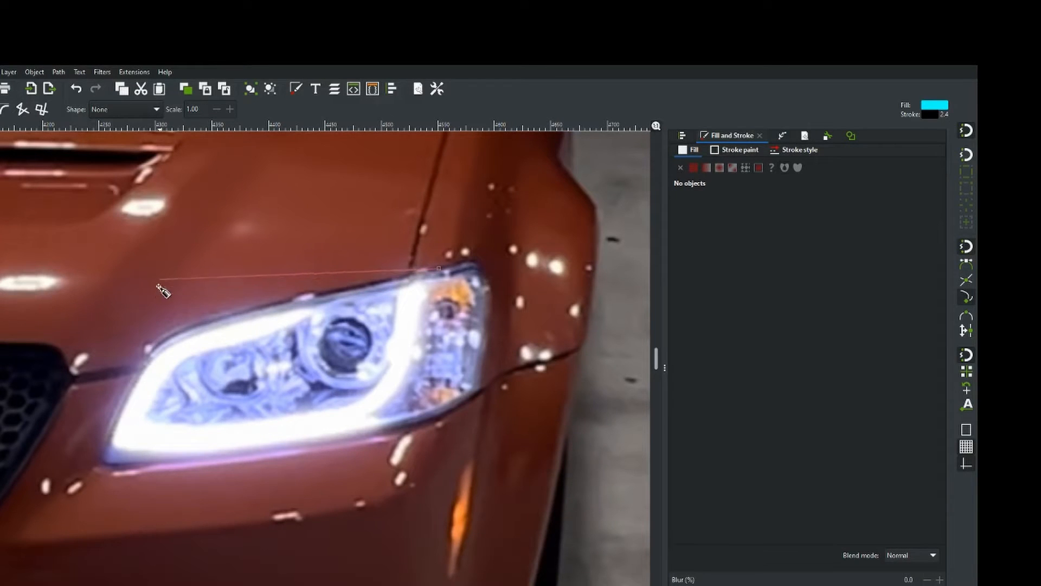
left_click(197, 325)
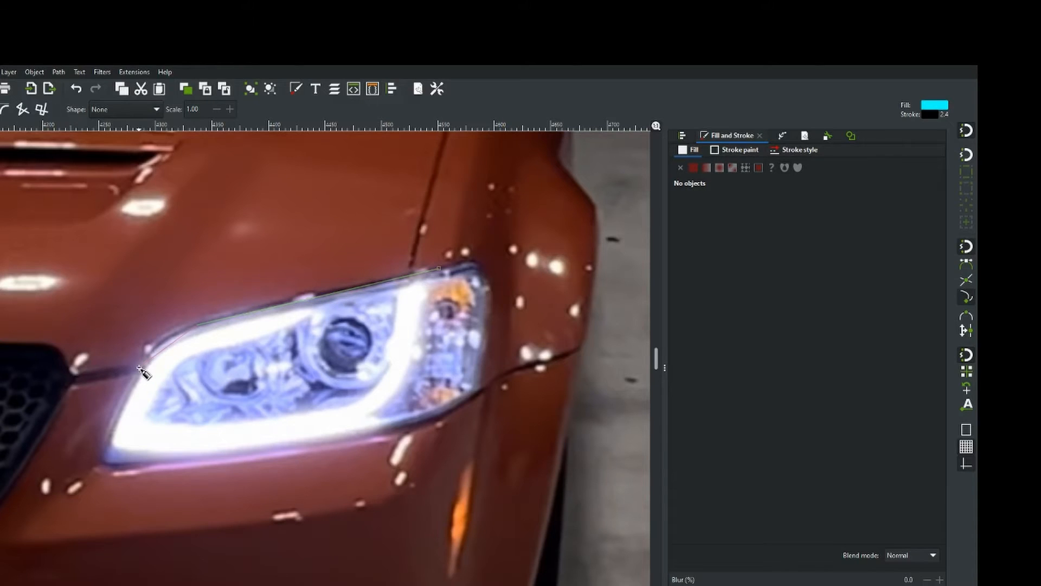
left_click_drag(139, 367, 124, 399)
left_click(111, 442)
left_click_drag(162, 469, 180, 455)
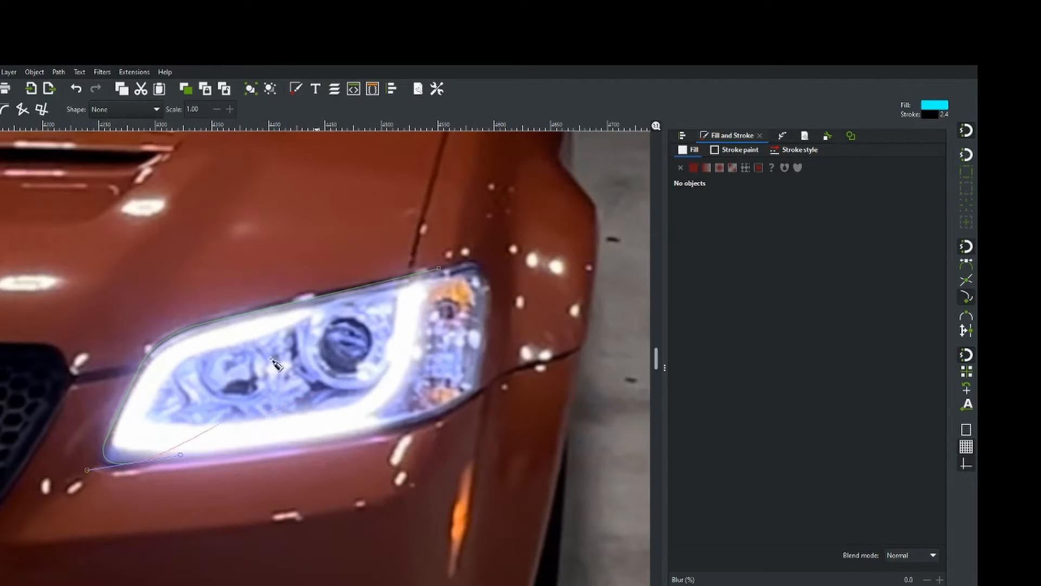
key("BackSpace")
key("BackSpace")
key("BackSpace")
Continue placing straight-segment nodes around the headlight and close the outline at its starting point into a filled shape.
left_click(207, 322)
left_click(140, 368)
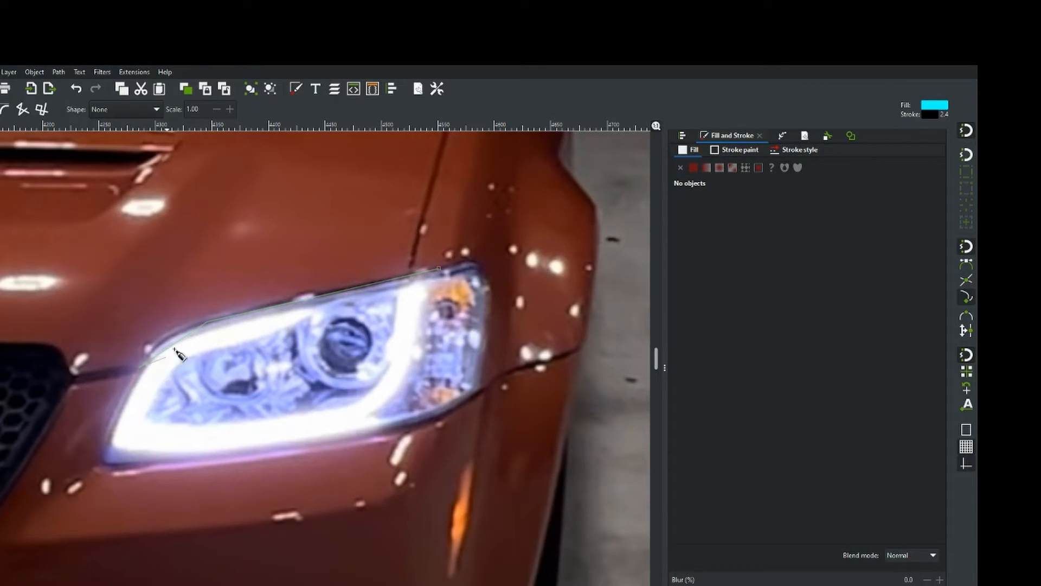
left_click(110, 436)
left_click(132, 465)
left_click(386, 434)
left_click(479, 391)
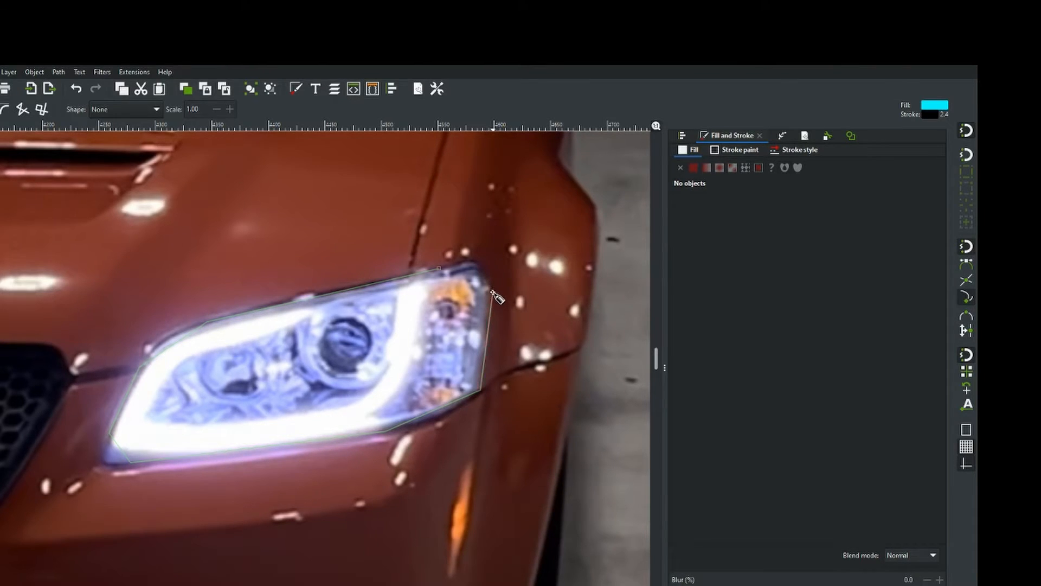
left_click(490, 288)
left_click(441, 269)
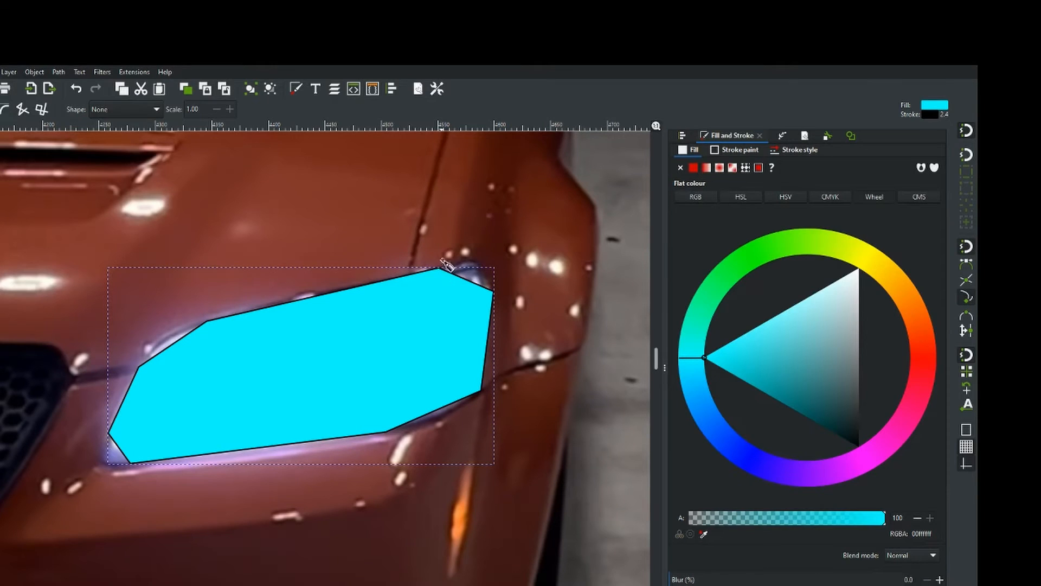
Zoom out to compare the traced headlight shape with the photo and the finished illustration.
scroll(306, 349, "down", 1)
scroll(306, 349, "down", 4)
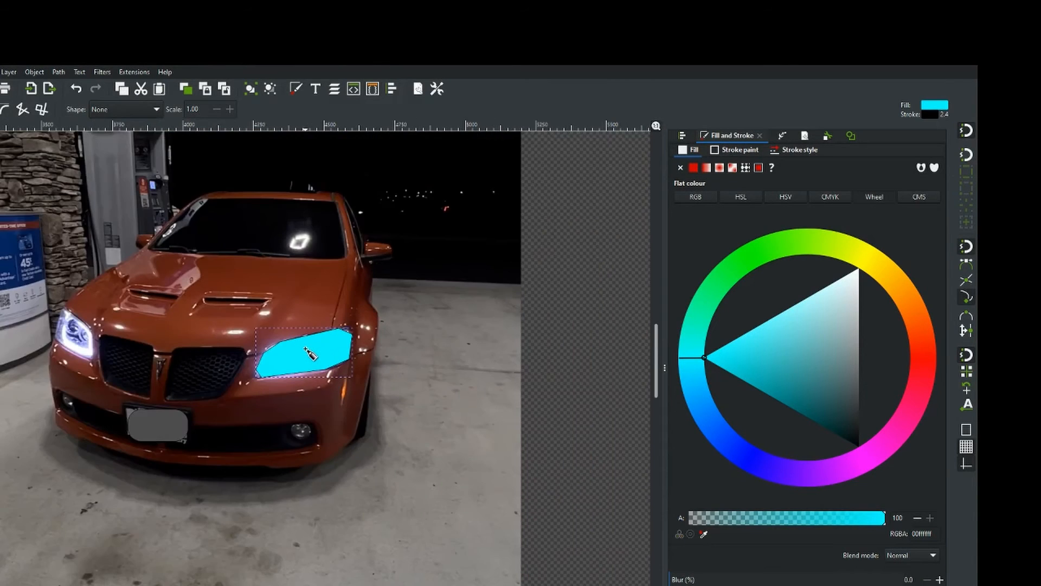
left_click_drag(201, 370, 267, 378)
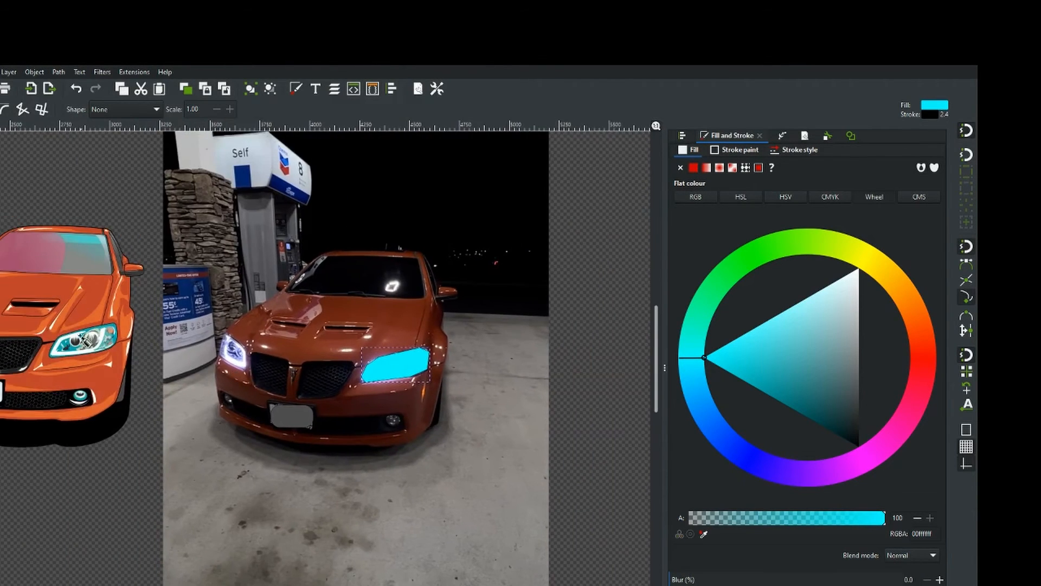
scroll(87, 340, "up", 3)
scroll(346, 347, "down", 2)
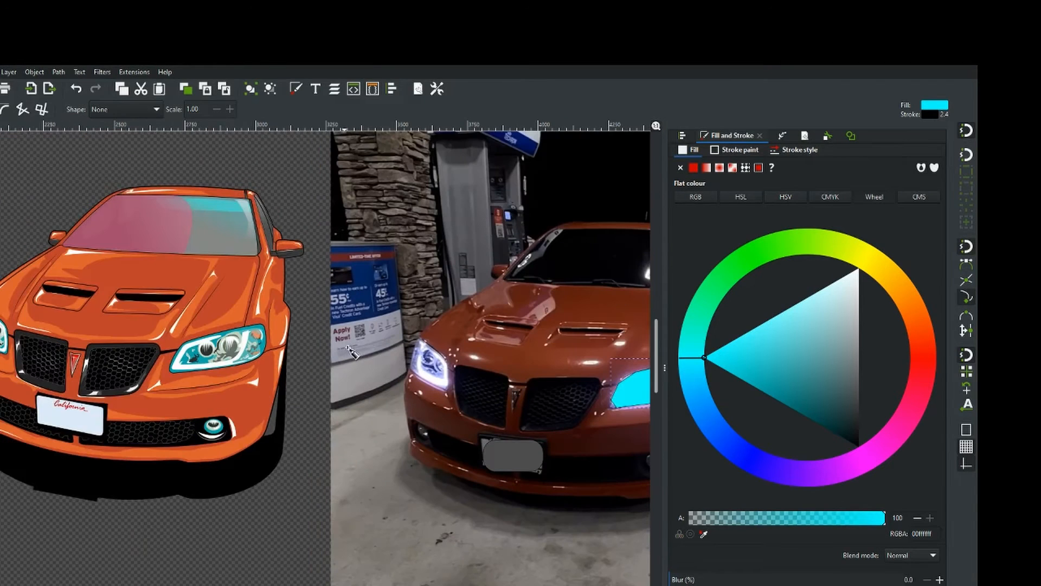
left_click_drag(443, 332, 207, 322)
left_click_drag(375, 334, 281, 285)
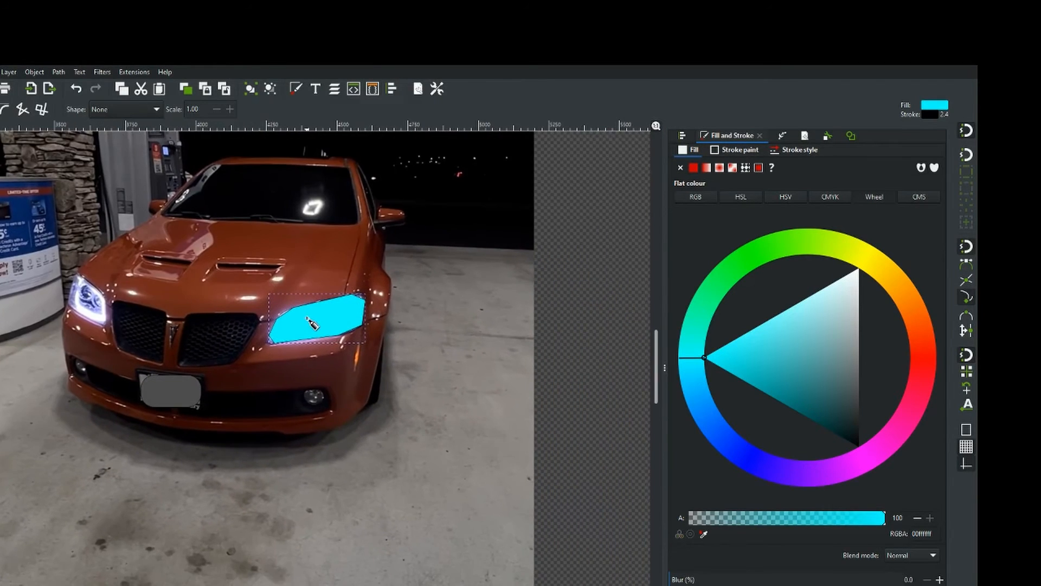
scroll(328, 321, "up", 3)
Edit the headlight shape's nodes, bending its upper-left segments into curves that follow the lamp edge.
key("n")
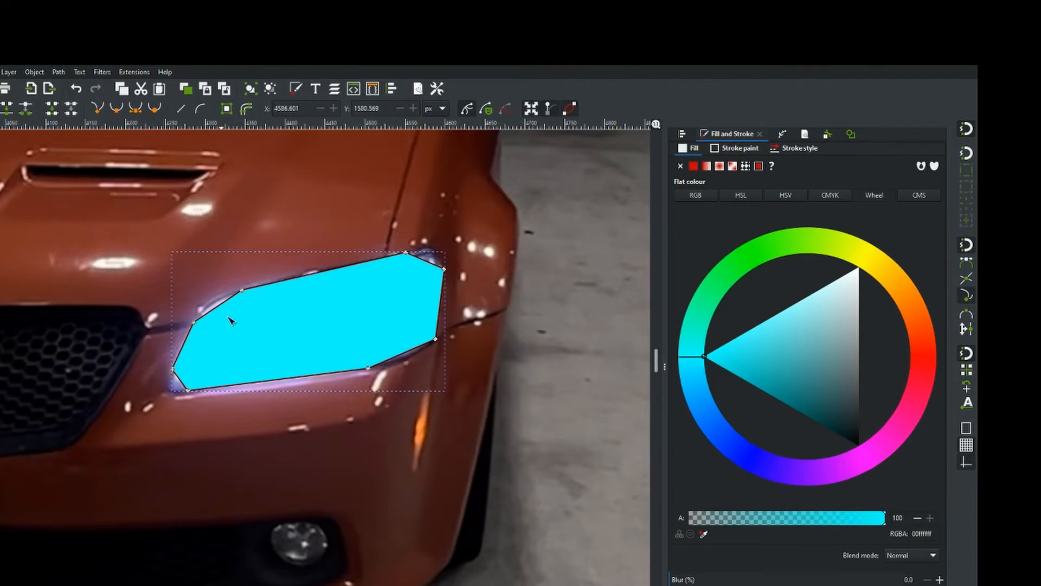
scroll(315, 280, "up", 3, "ctrl")
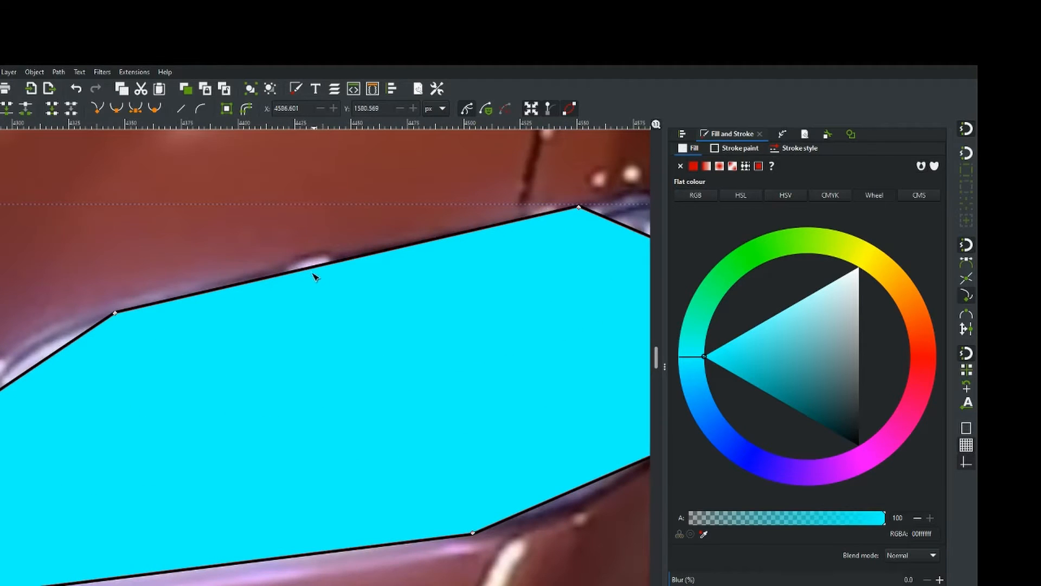
left_click_drag(86, 357, 275, 286)
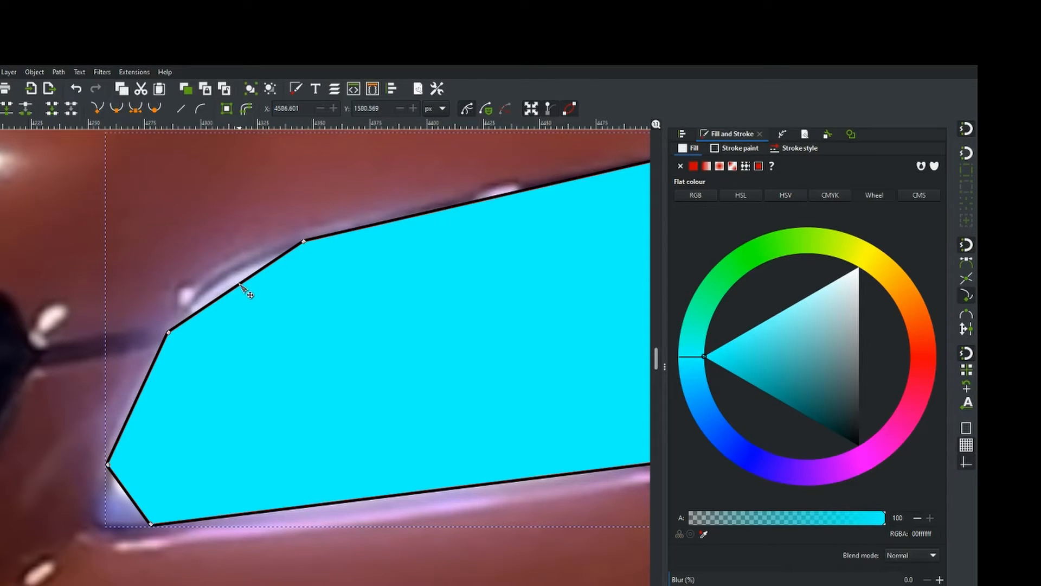
mouse_move(239, 283)
left_mouse_down()
mouse_move(212, 275)
mouse_move(222, 281)
left_mouse_up()
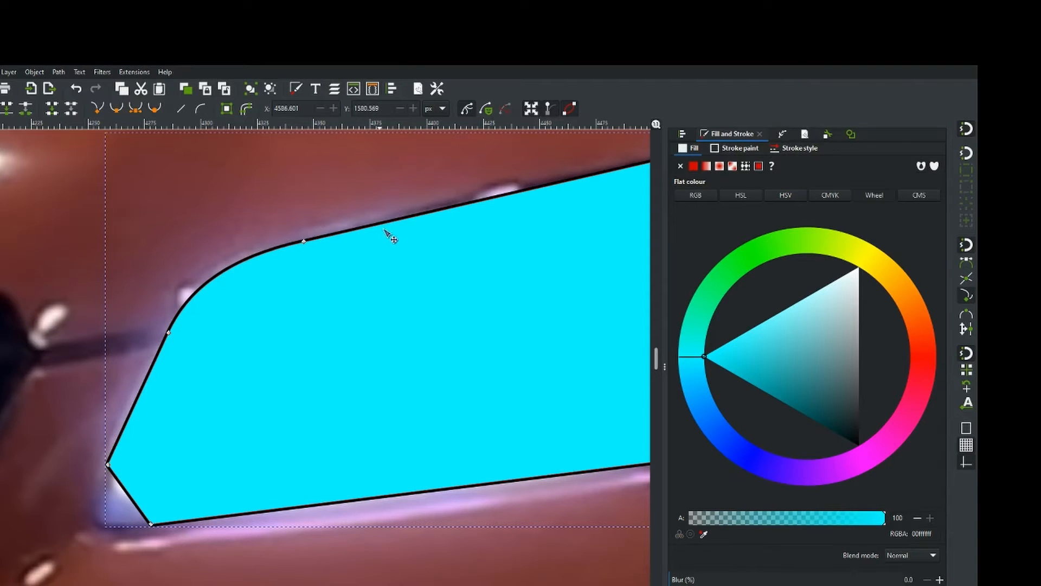
left_click_drag(520, 192, 517, 185)
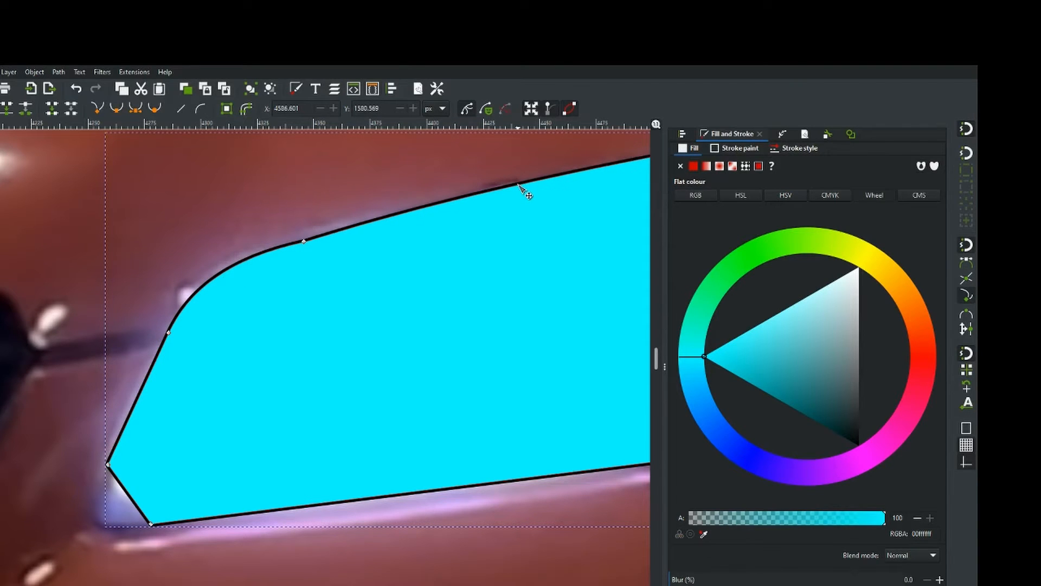
key("Escape")
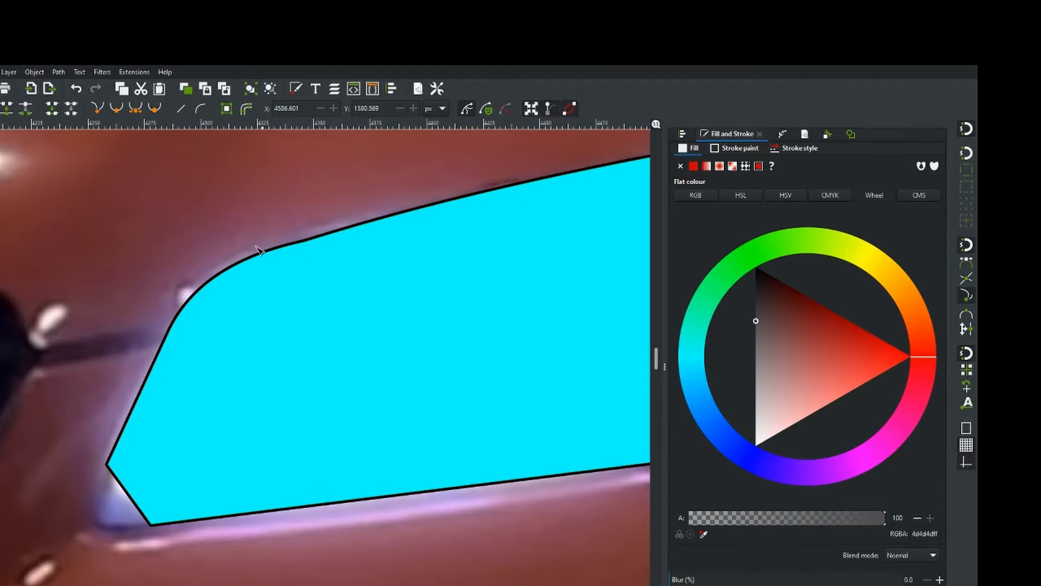
Undo the last two curve bends on the headlight shape's upper-left segments and deselect the nodes.
scroll(312, 252, "up", 2)
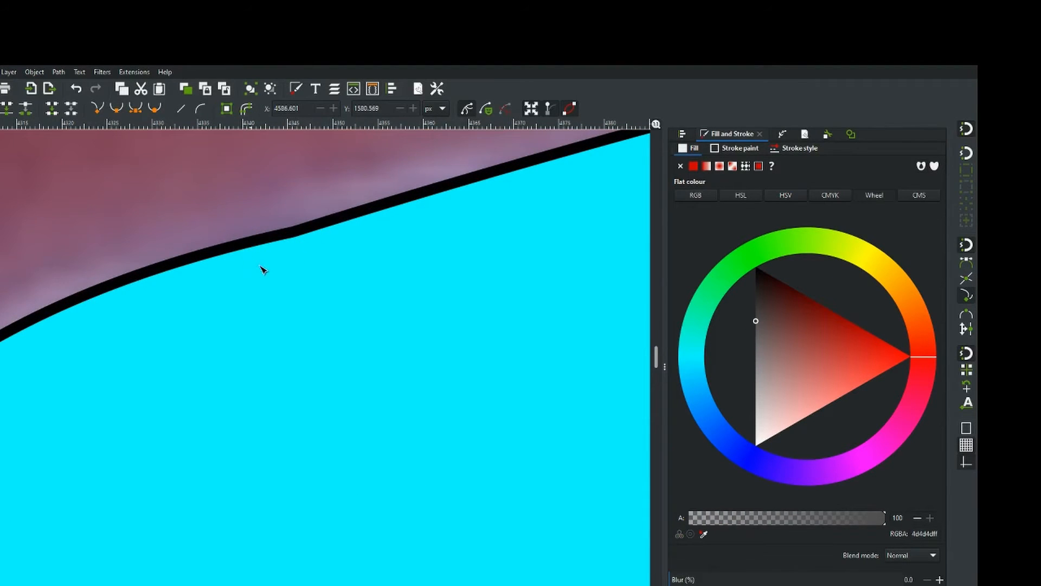
scroll(302, 287, "down", 3)
key("ctrl+z")
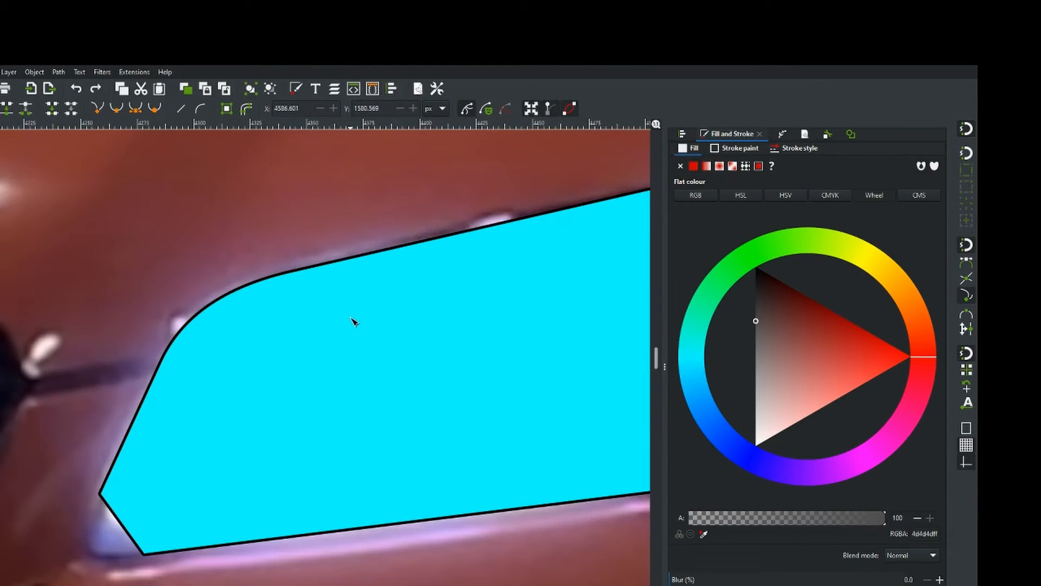
key("ctrl+z")
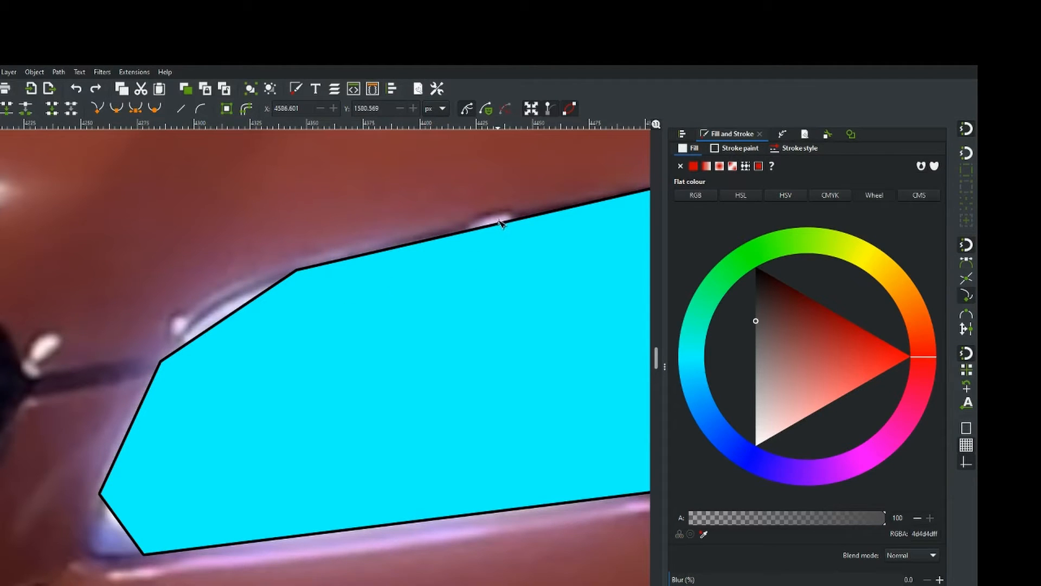
key("Escape")
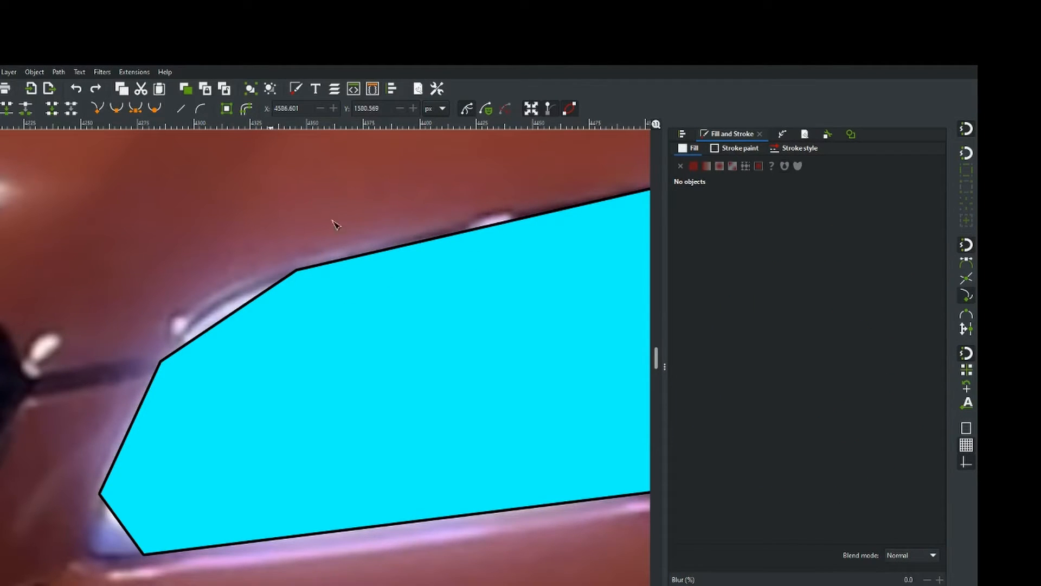
Bend the headlight shape's upper-left segments again into a smooth curve following the lamp edge.
left_click(447, 243)
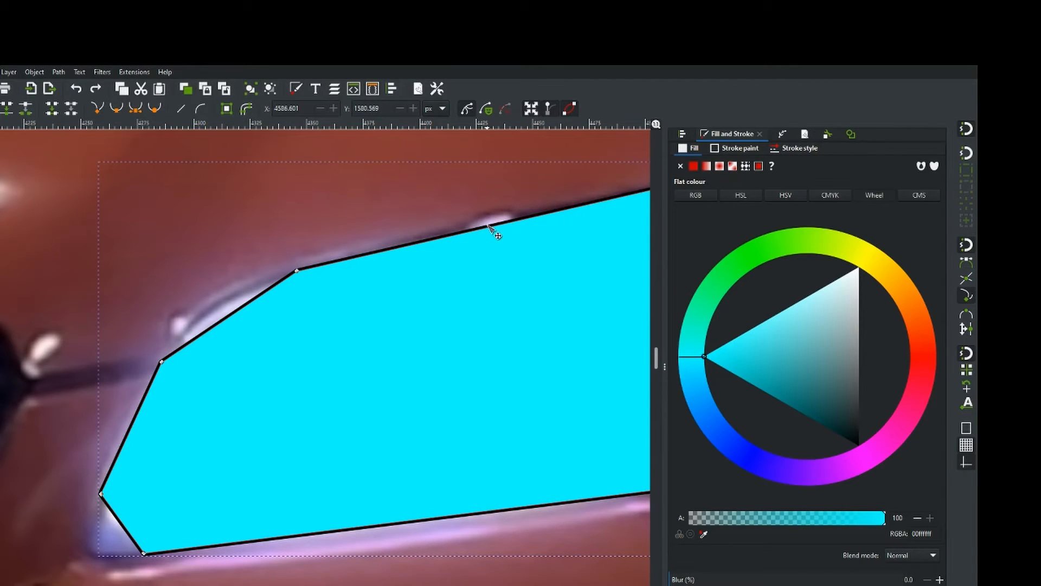
left_click_drag(486, 222, 485, 222)
left_click_drag(136, 414, 133, 418)
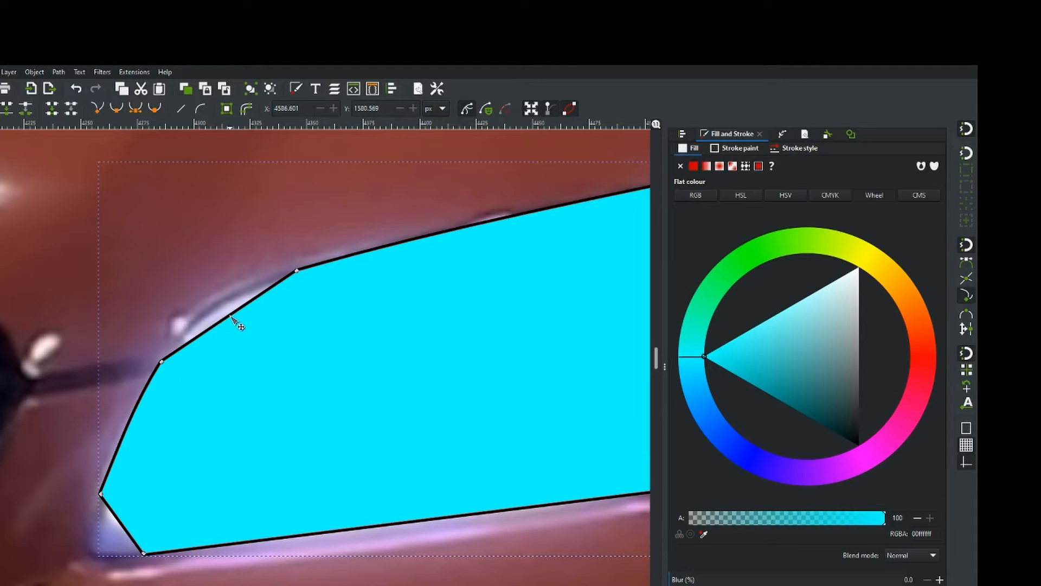
left_click_drag(230, 319, 220, 305)
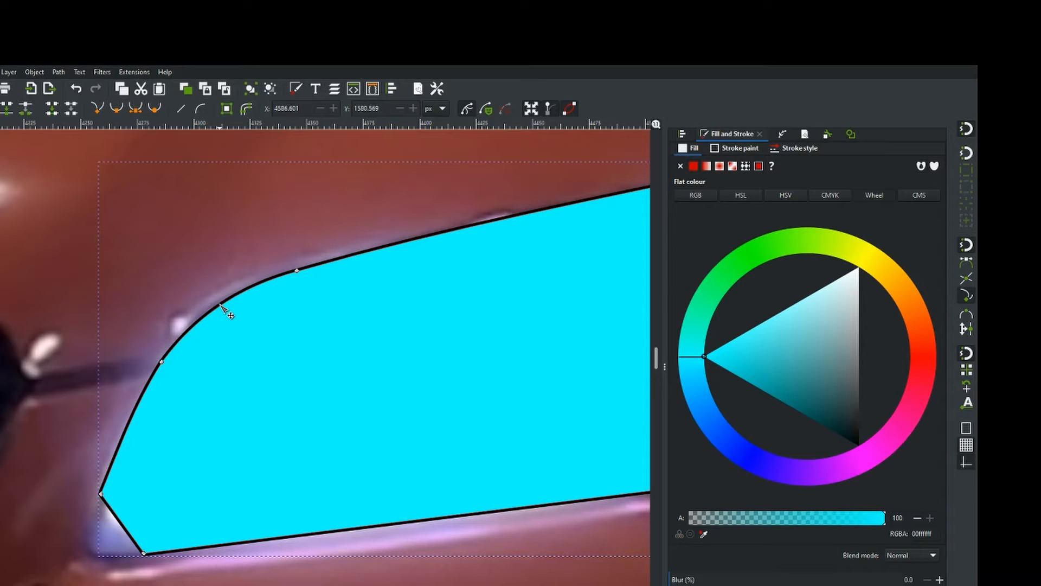
left_click(212, 290)
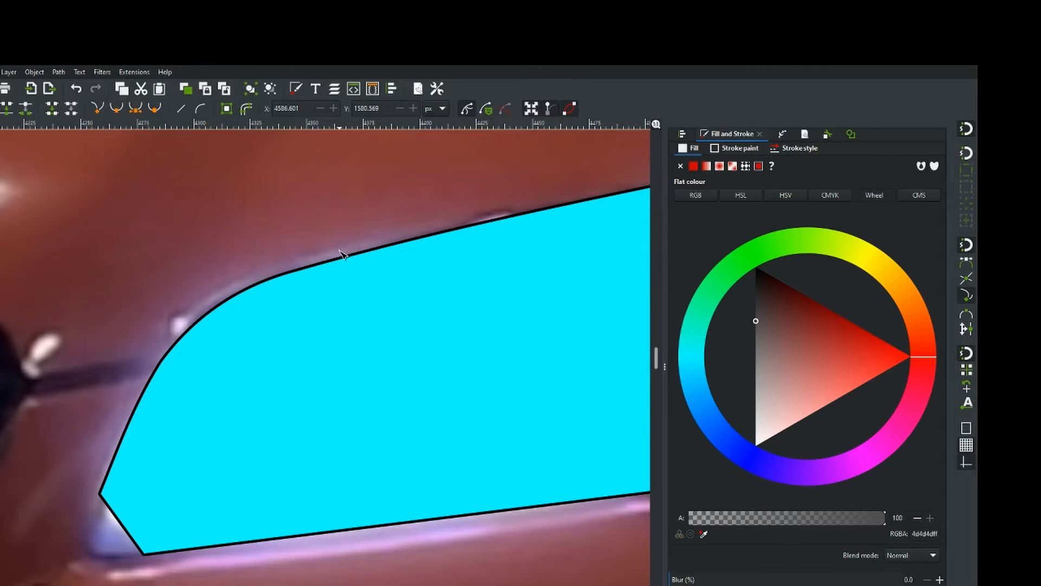
Round the headlight shape's lower-left corner by bending its adjoining segments to follow the lamp outline.
scroll(269, 346, "down", 3)
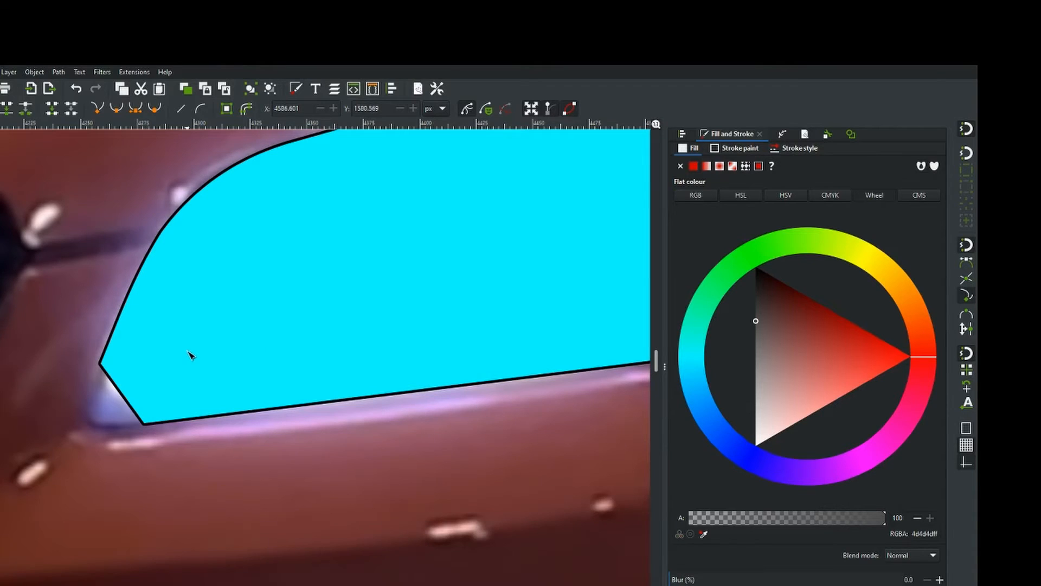
scroll(415, 319, "down", 2)
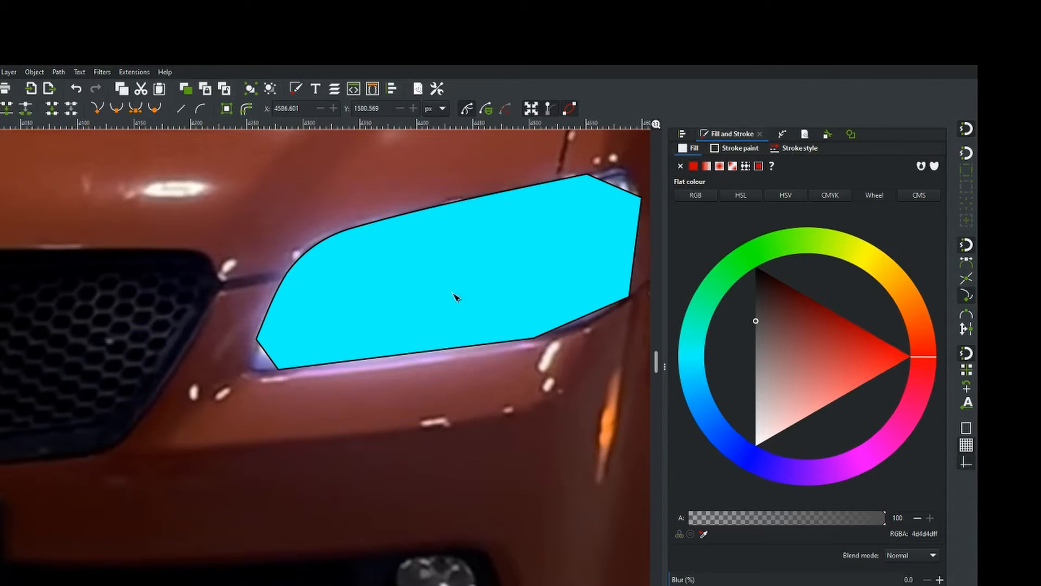
scroll(293, 336, "up", 6)
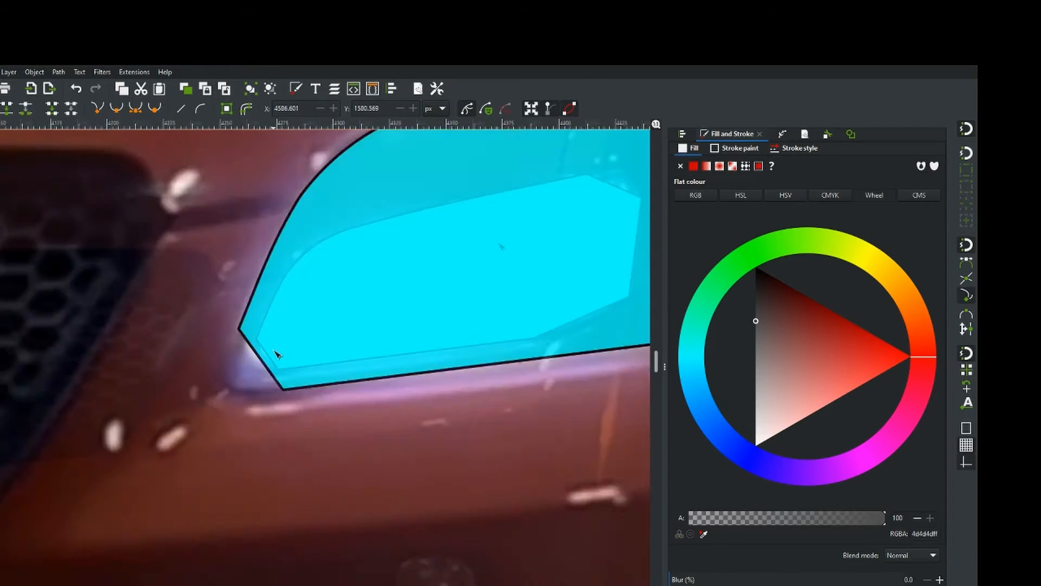
left_click(200, 374)
key("ctrl+z")
scroll(373, 327, "down", 3)
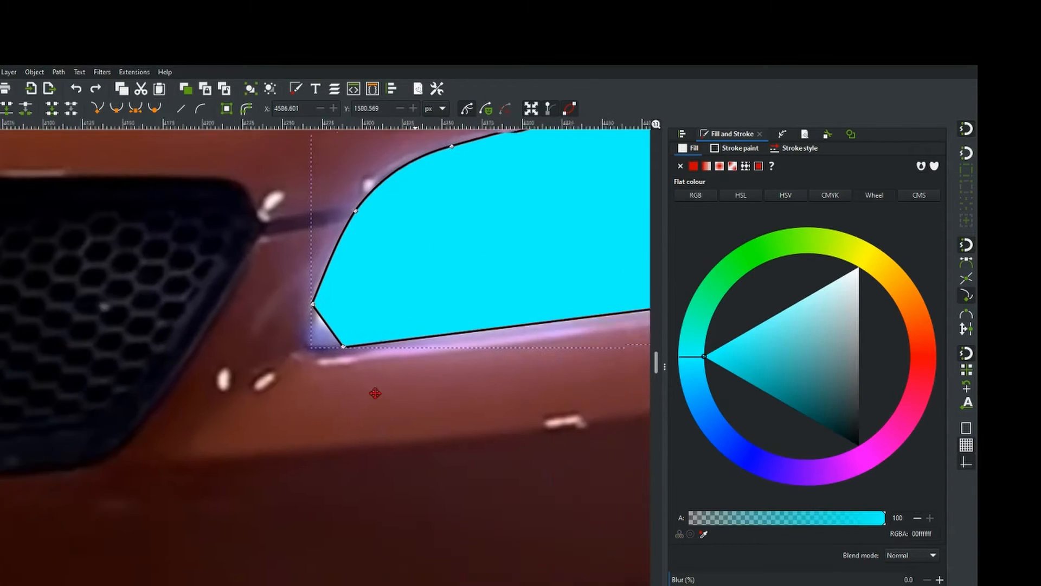
left_click_drag(374, 392, 258, 407)
left_click_drag(413, 341, 412, 345)
scroll(195, 348, "up", 2)
left_click_drag(230, 335, 191, 369)
left_click(273, 424)
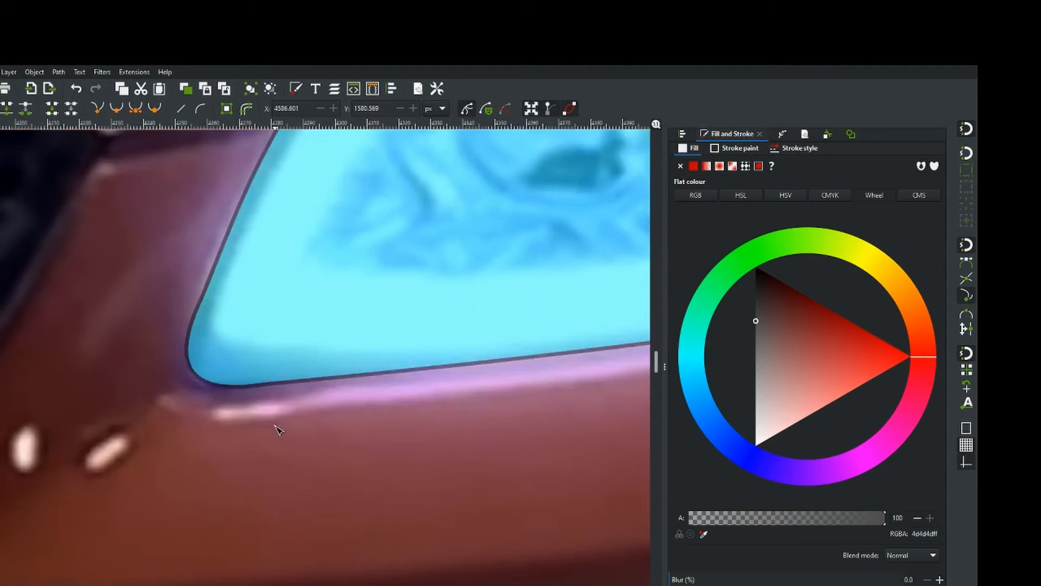
scroll(275, 423, "up", 2)
left_click(255, 342)
left_click(254, 341)
left_click_drag(112, 362, 109, 358)
left_click(171, 394)
Curve the headlight shape's lower-right and right-side segments and round its upper-right corner.
scroll(171, 394, "down", 6)
scroll(414, 349, "up", 4)
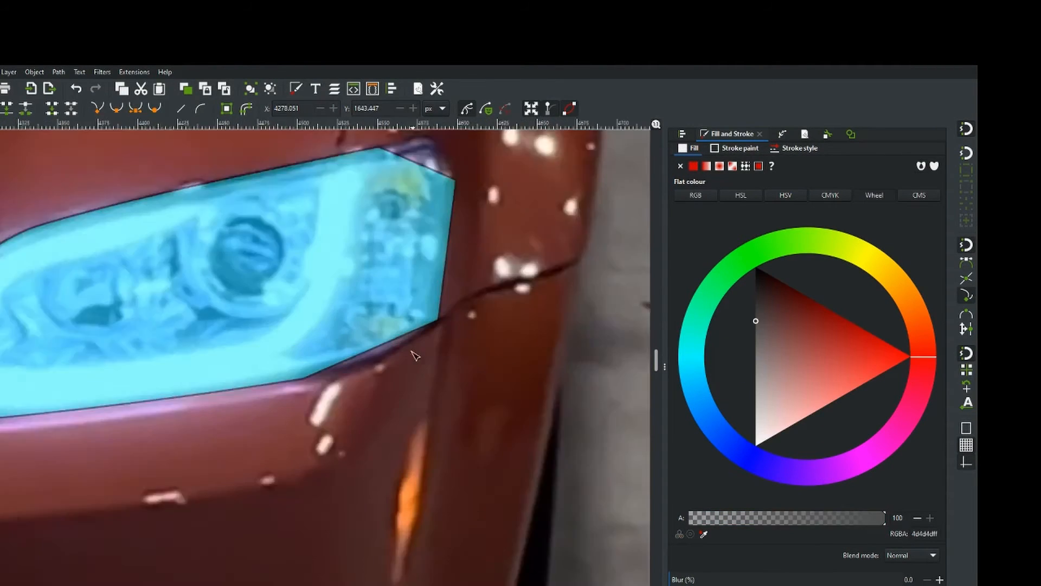
left_click(363, 341)
left_click_drag(364, 343, 369, 354)
scroll(389, 364, "down", 4)
scroll(412, 309, "up", 5)
scroll(407, 317, "down", 2)
left_click_drag(407, 317, 411, 322)
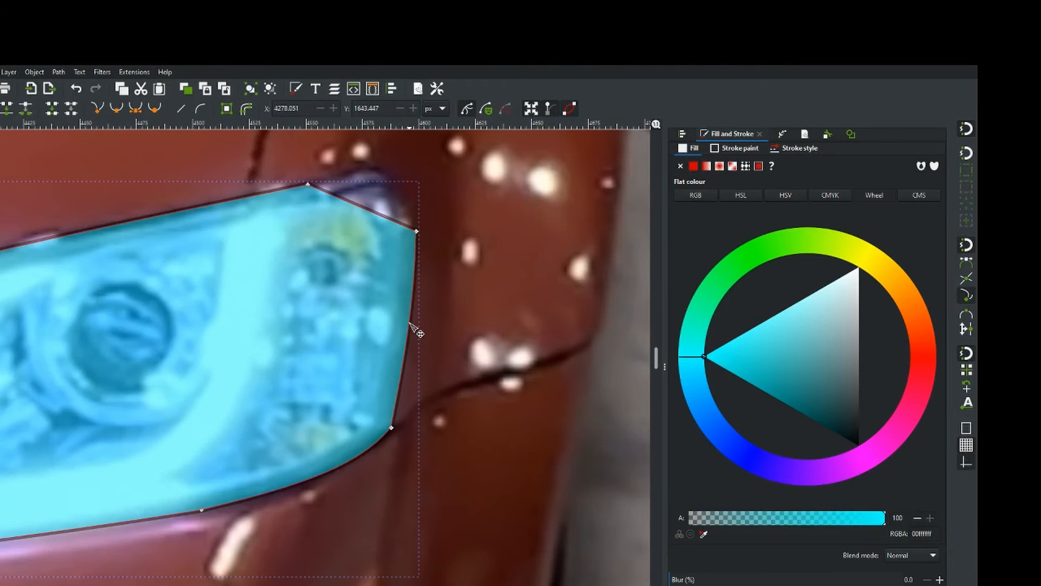
left_click(392, 426)
left_click_drag(402, 361, 399, 411)
left_click_drag(362, 214, 375, 169)
left_click(374, 170)
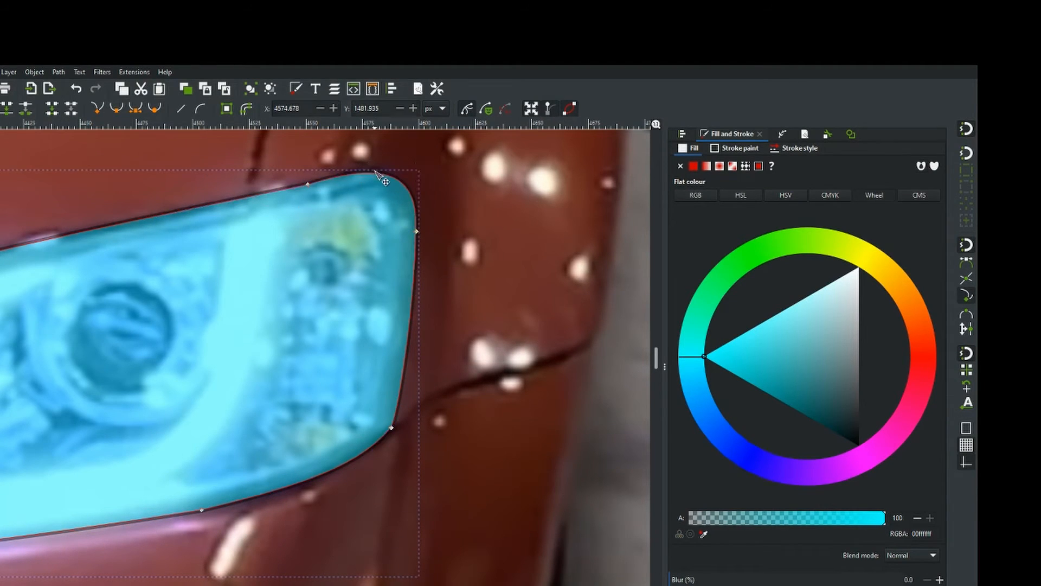
Examine the traced headlight shape and the finished illustration's headlight for comparison.
left_click(309, 184)
double_click(442, 235)
scroll(442, 235, "down", 3)
scroll(602, 378, "left", 2)
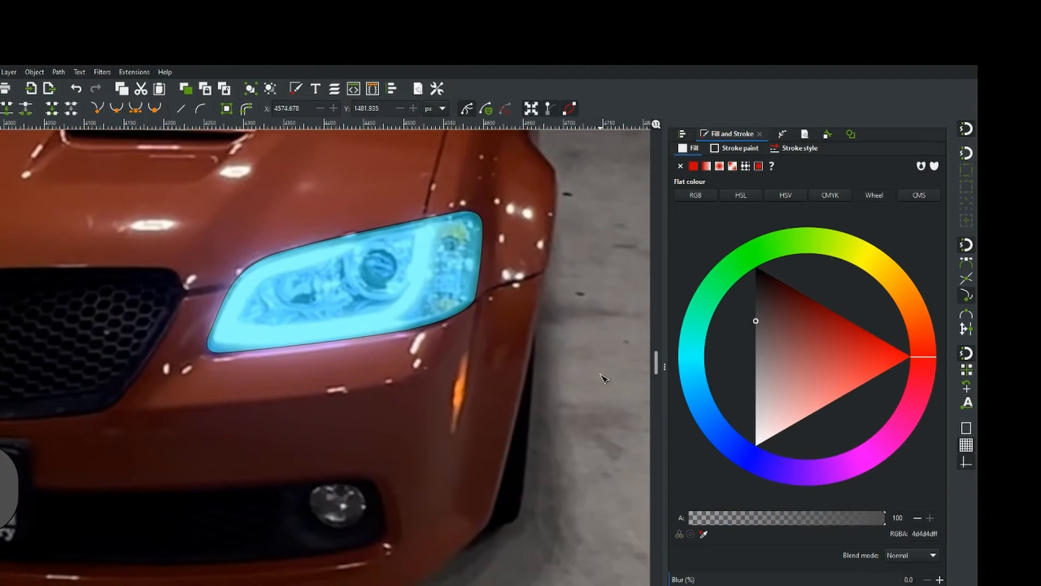
left_click(347, 306)
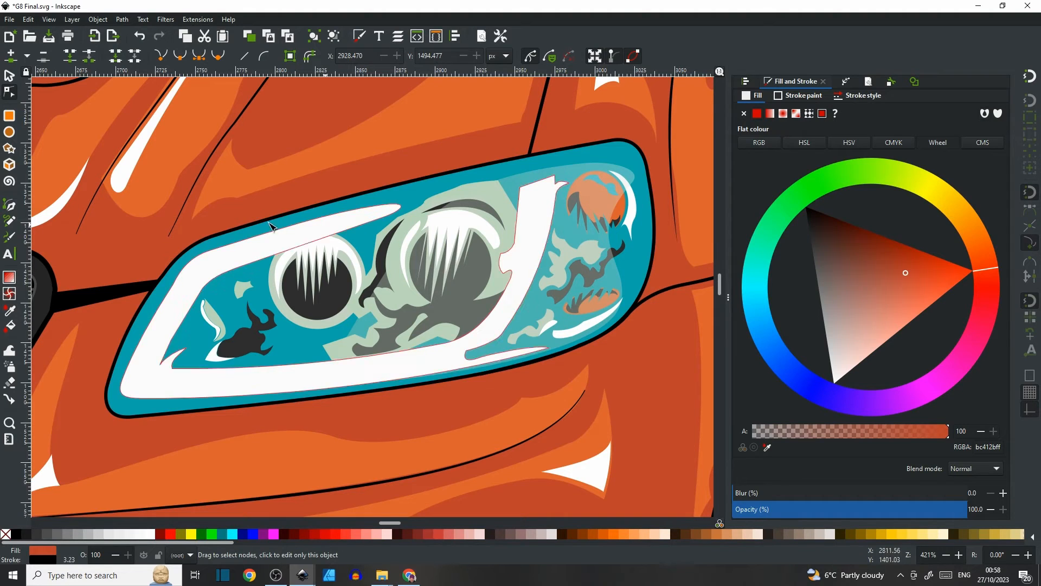
left_click(256, 254)
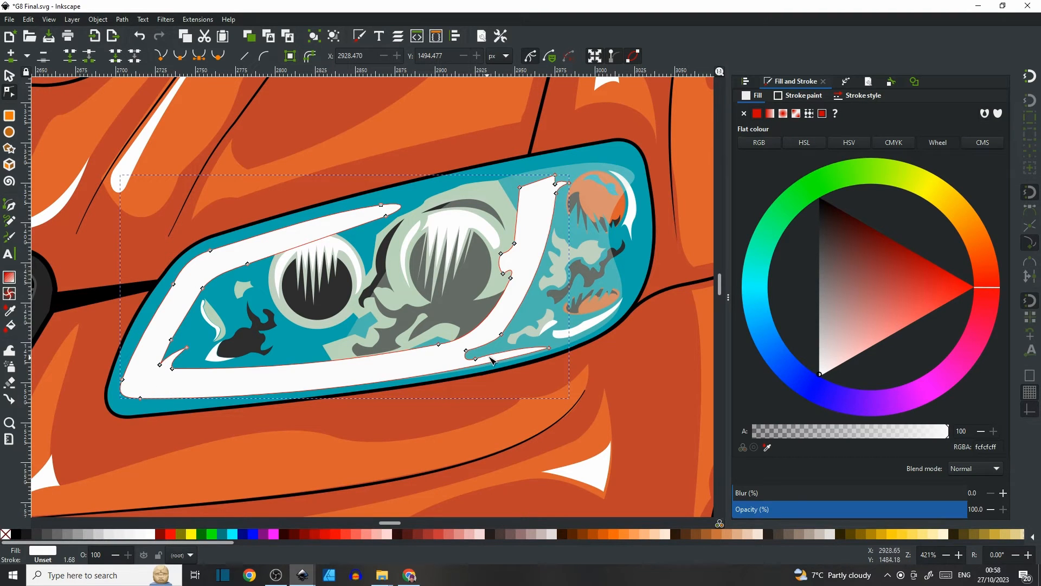
Set the traced headlight shape's opacity to 0% to reveal the photographed headlight beneath.
scroll(452, 345, "down", 5)
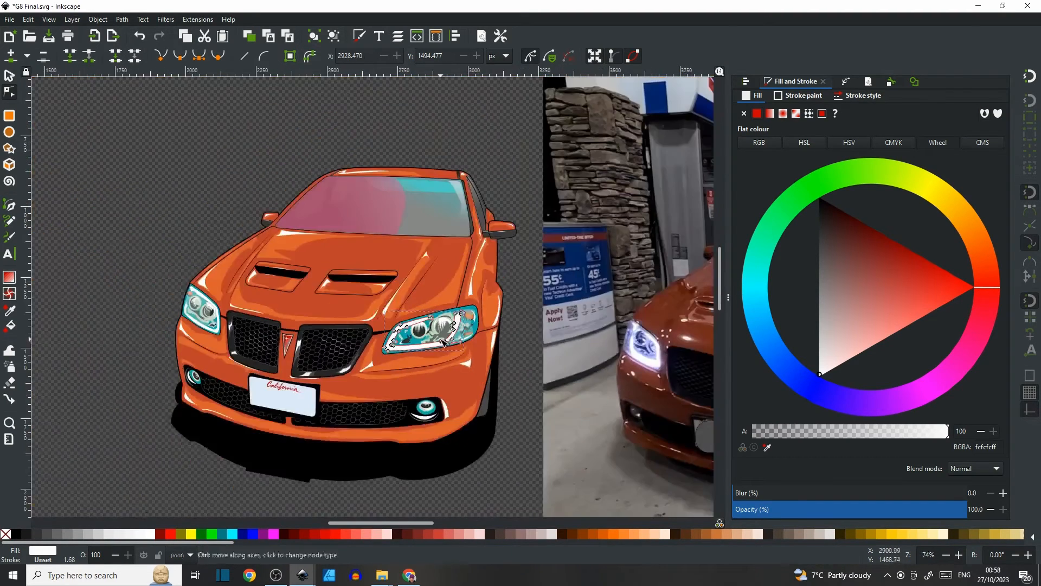
left_click_drag(635, 370, 285, 303)
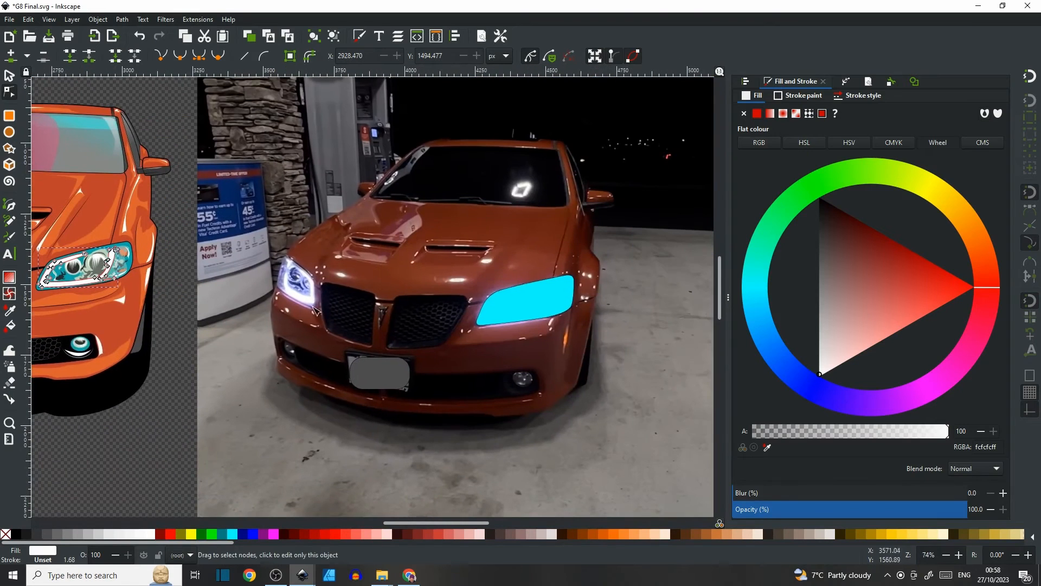
left_click(536, 314)
left_click_drag(854, 516, 711, 520)
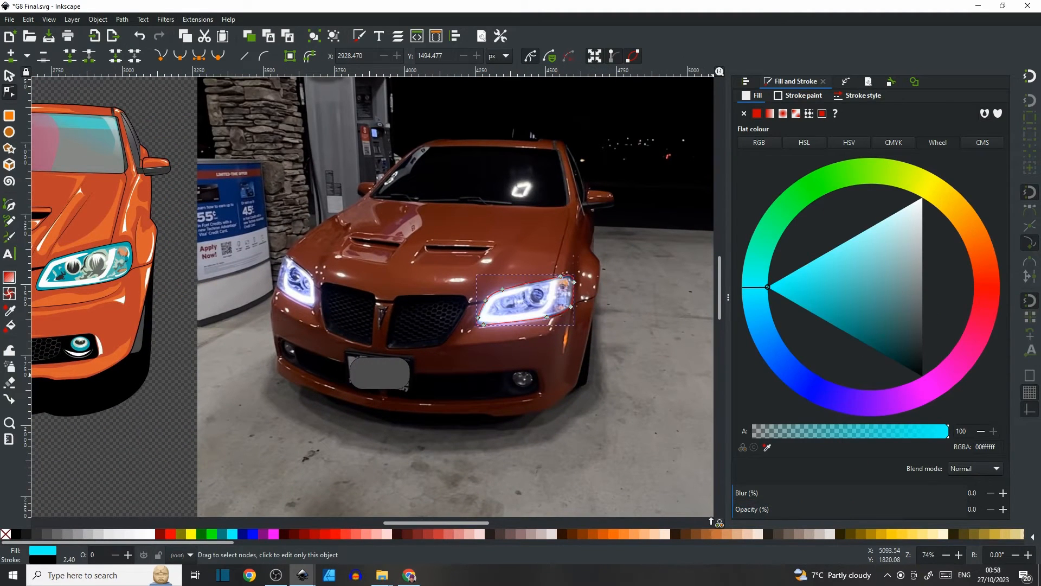
Compare the photographed headlight's details with the finished illustration's headlight at different zoom levels.
scroll(524, 307, "up", 5)
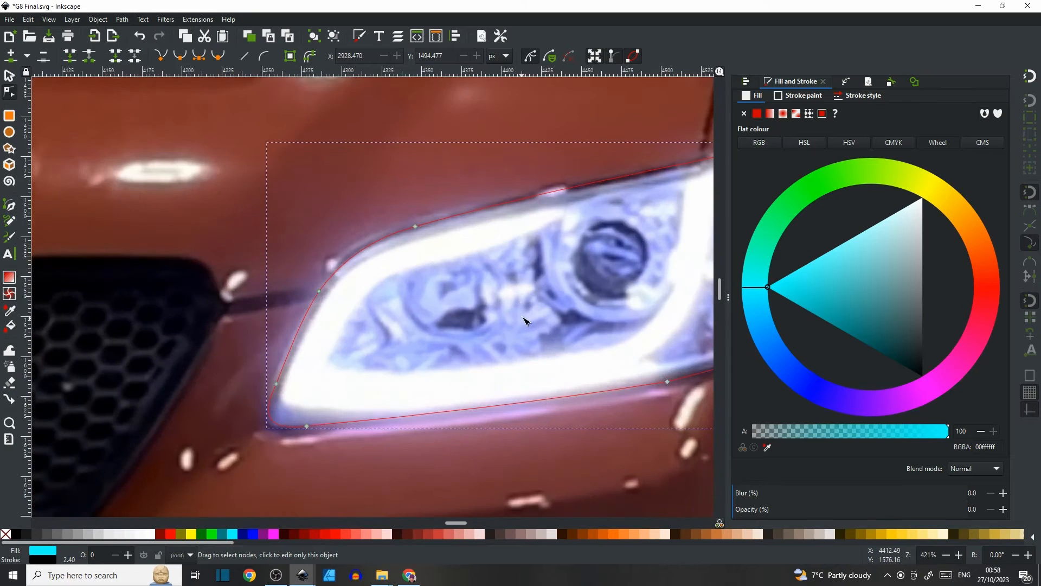
left_click_drag(523, 318, 365, 257)
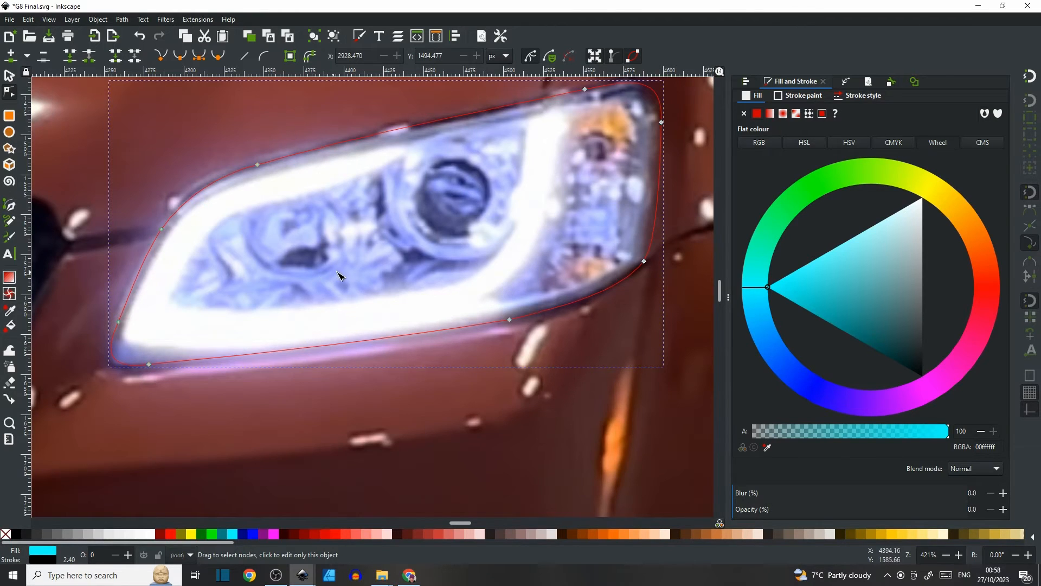
scroll(340, 276, "down", 3, "ctrl")
scroll(338, 272, "down", 1, "ctrl")
left_click_drag(66, 293, 491, 254)
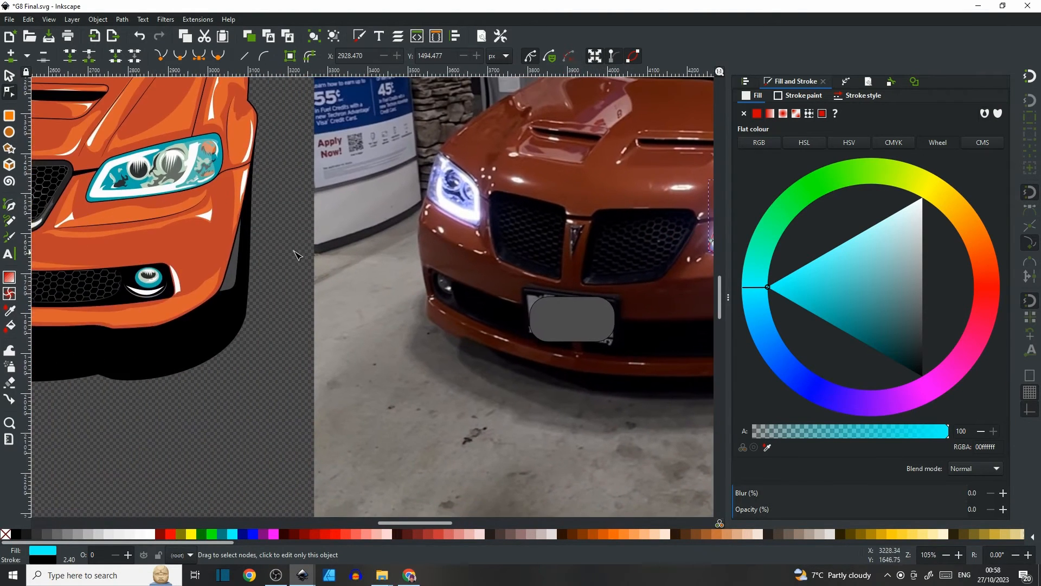
left_click_drag(267, 255, 356, 329)
scroll(231, 261, "up", 4, "ctrl")
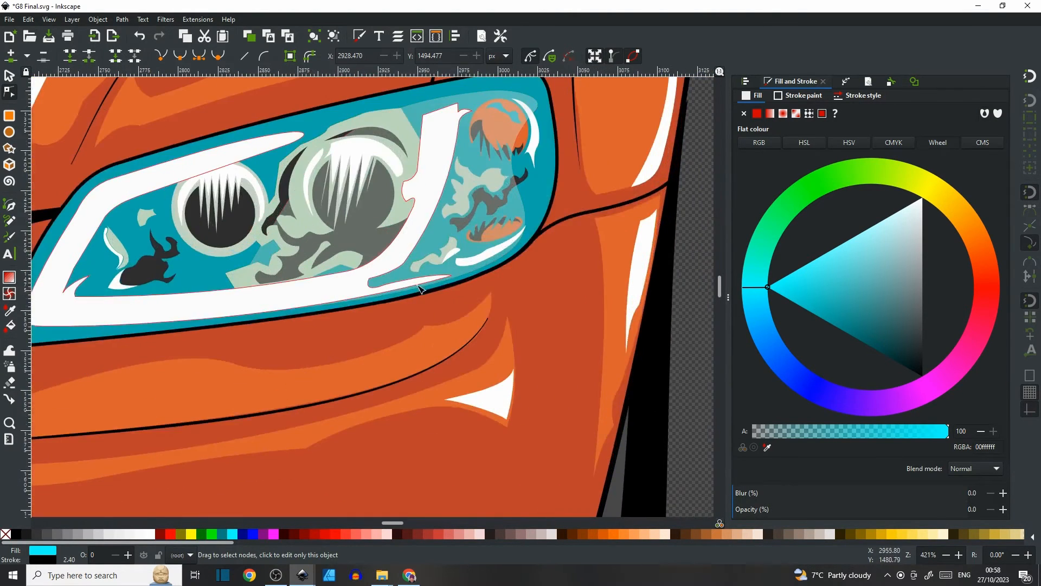
left_click_drag(279, 236, 337, 239)
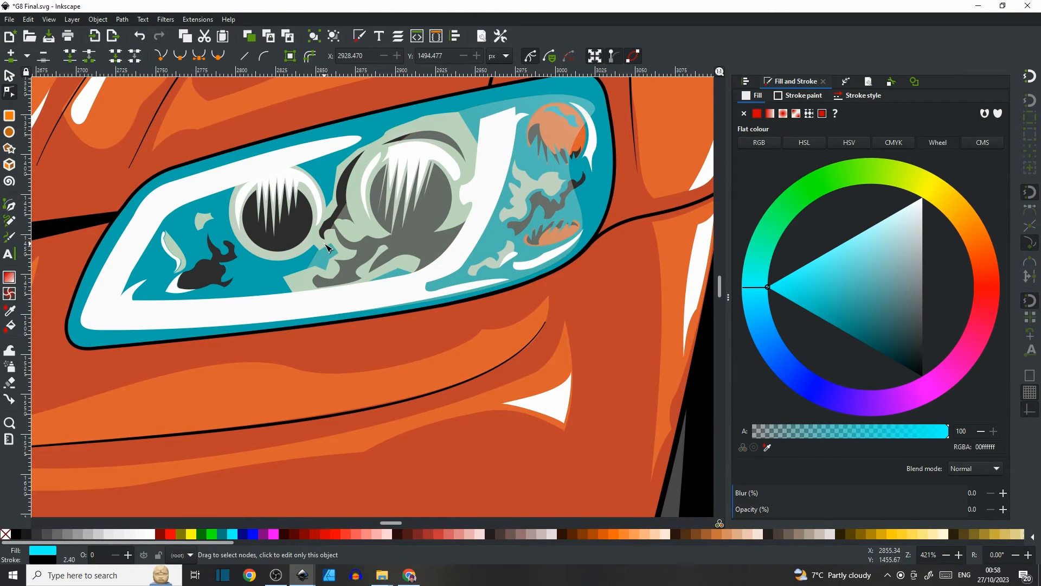
scroll(327, 246, "down", 3, "ctrl")
scroll(327, 247, "right", 10)
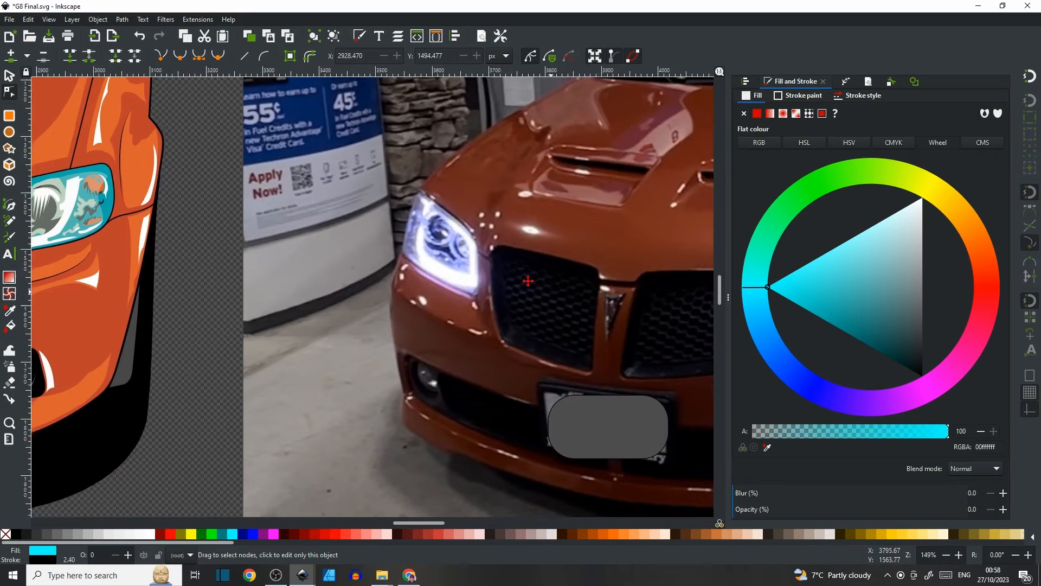
scroll(461, 212, "up", 3, "ctrl")
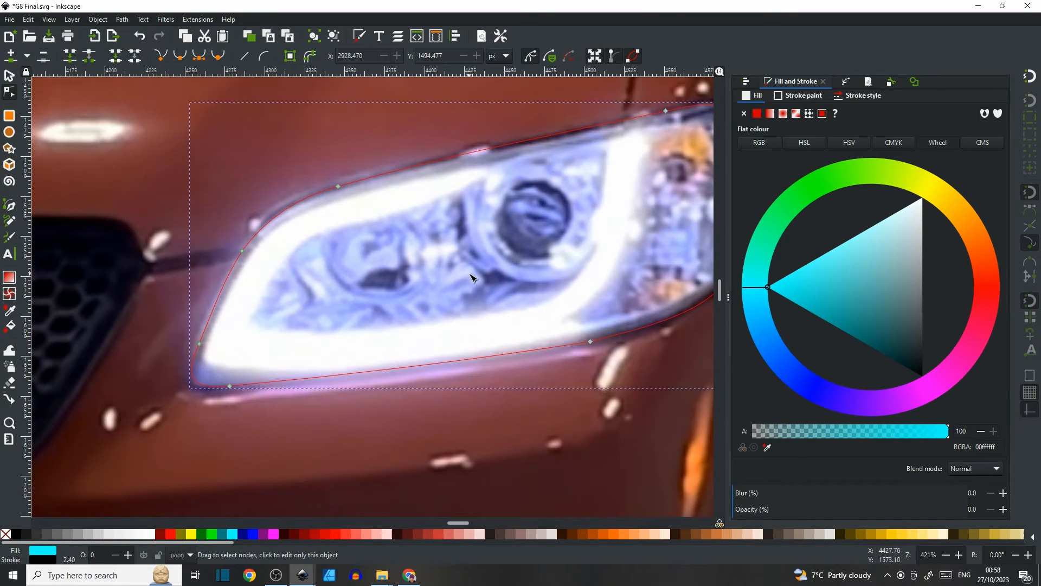
scroll(327, 298, "down", 3, "ctrl")
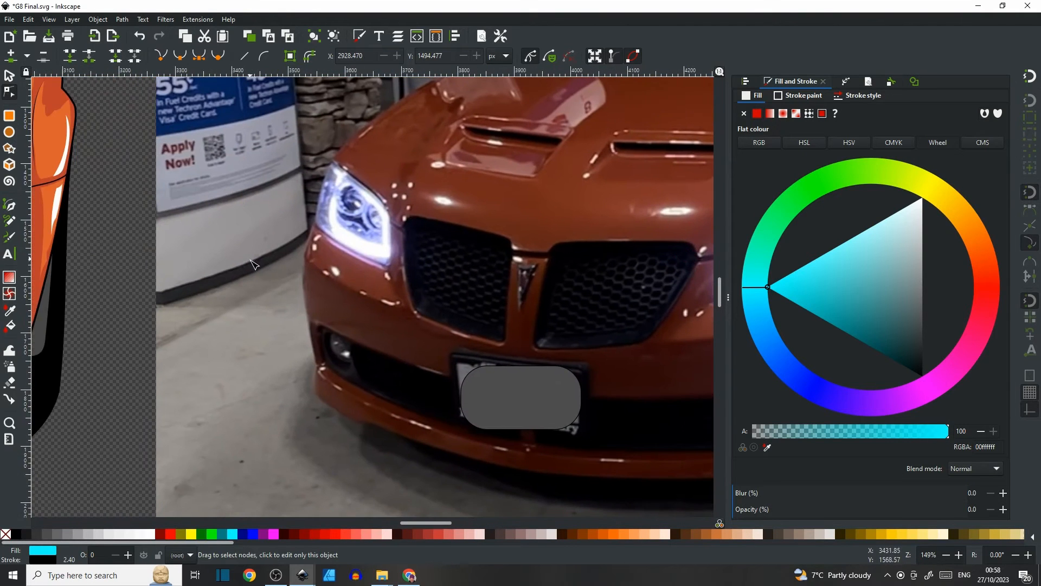
left_click_drag(251, 260, 673, 332)
scroll(313, 282, "up", 3, "ctrl")
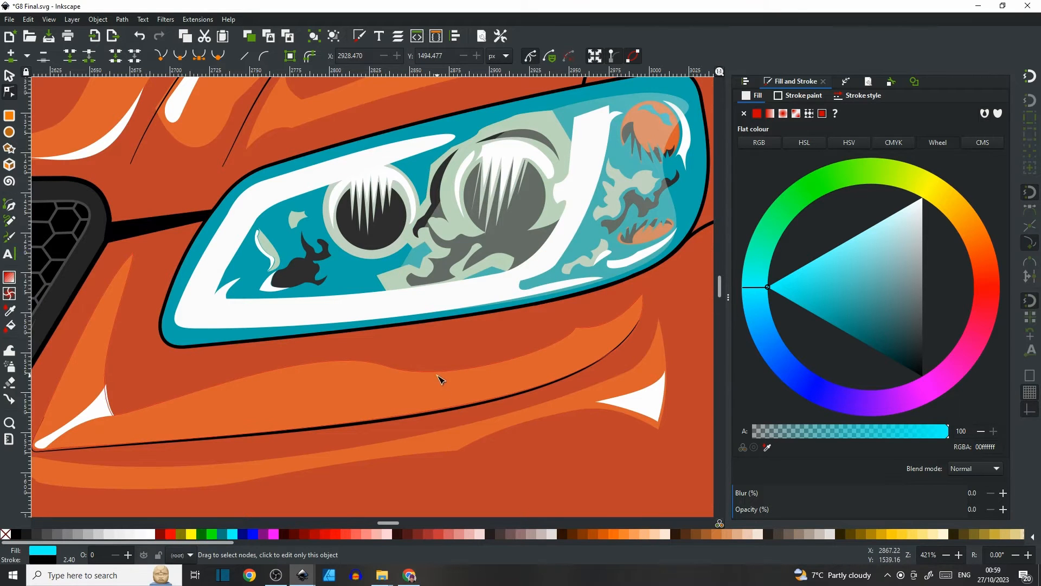
Switch to the ipad line art thumb.svg window and zoom into its traced line-art image.
left_click(303, 575)
left_click(343, 523)
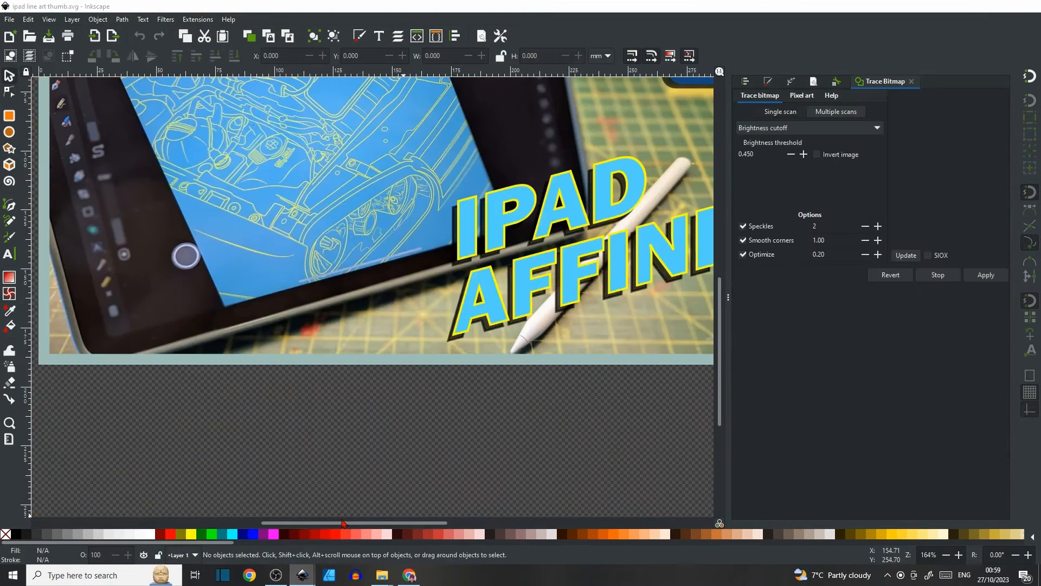
scroll(357, 341, "up", 3, "ctrl")
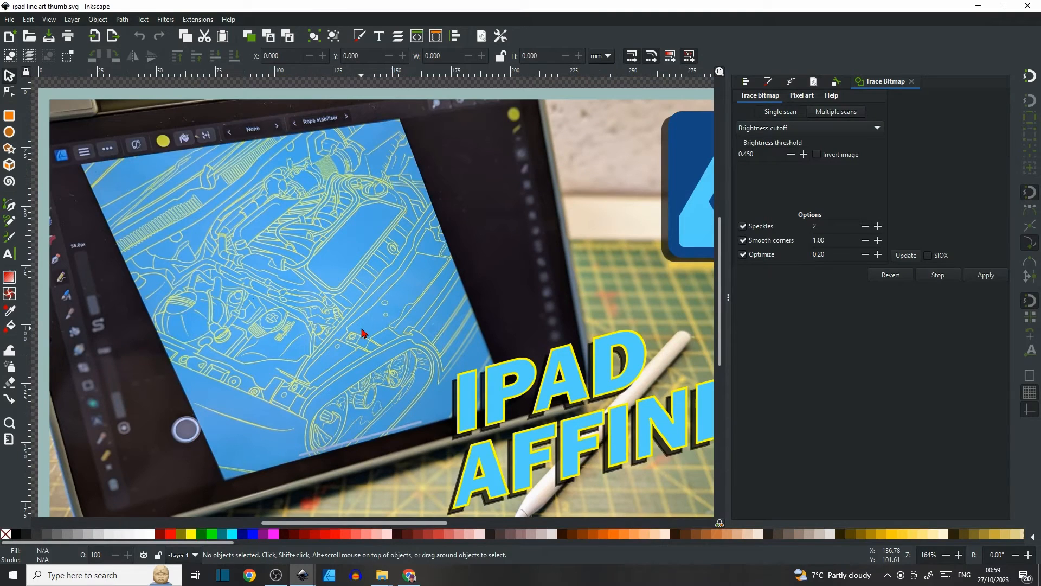
scroll(362, 325, "down", 2)
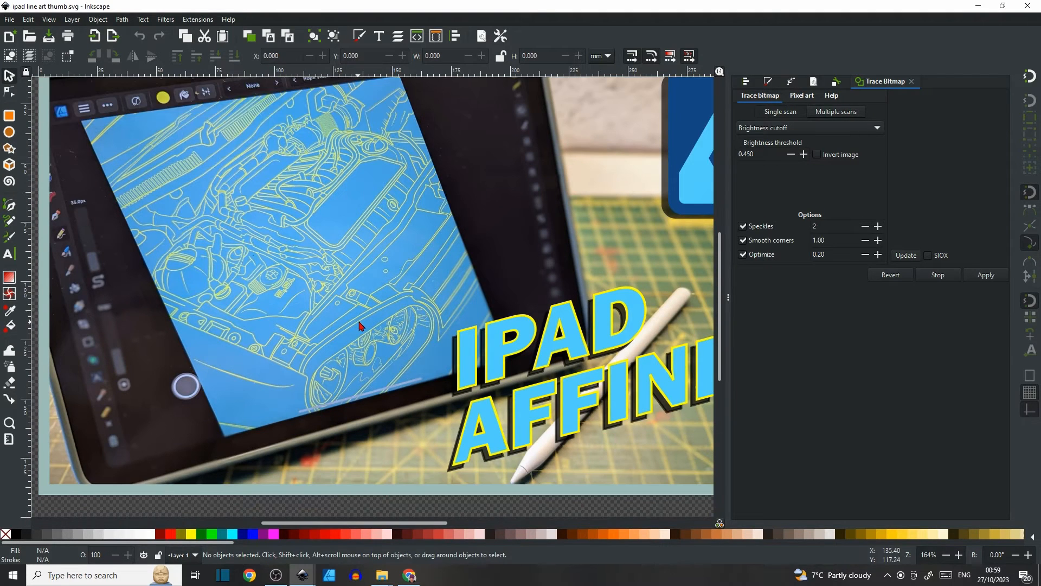
scroll(373, 334, "up", 1, "ctrl")
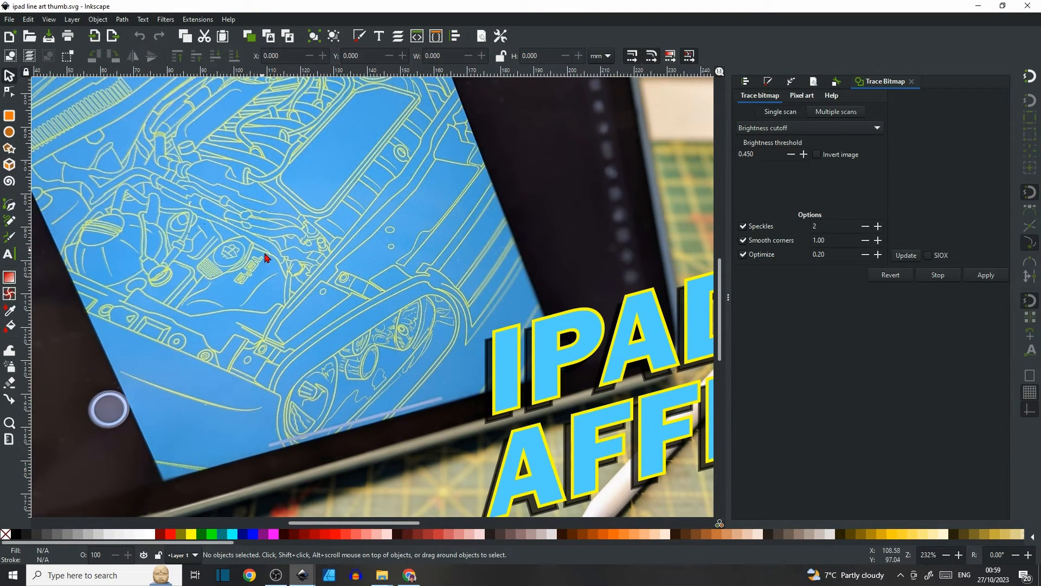
Examine the line-art headlight and the finished illustration's headlight reflector spikes up close.
scroll(275, 240, "down", 2)
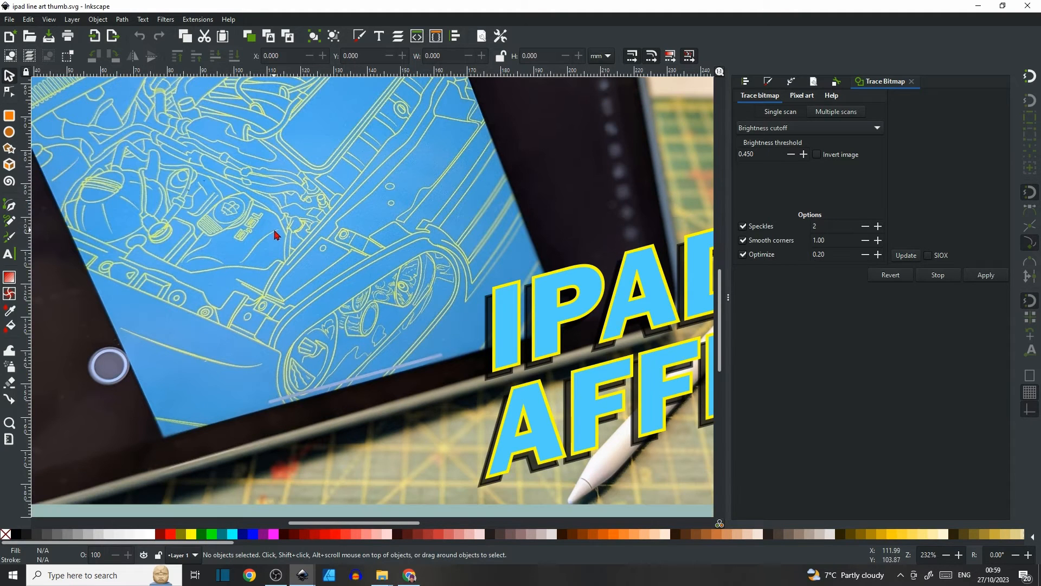
scroll(343, 206, "down", 2)
scroll(422, 243, "up", 3)
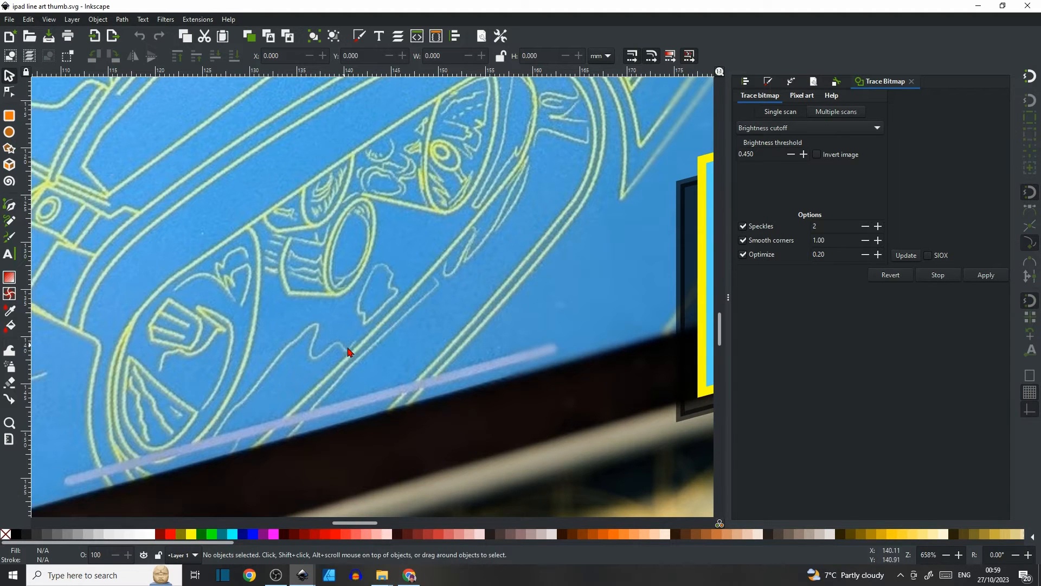
scroll(448, 244, "up", 2)
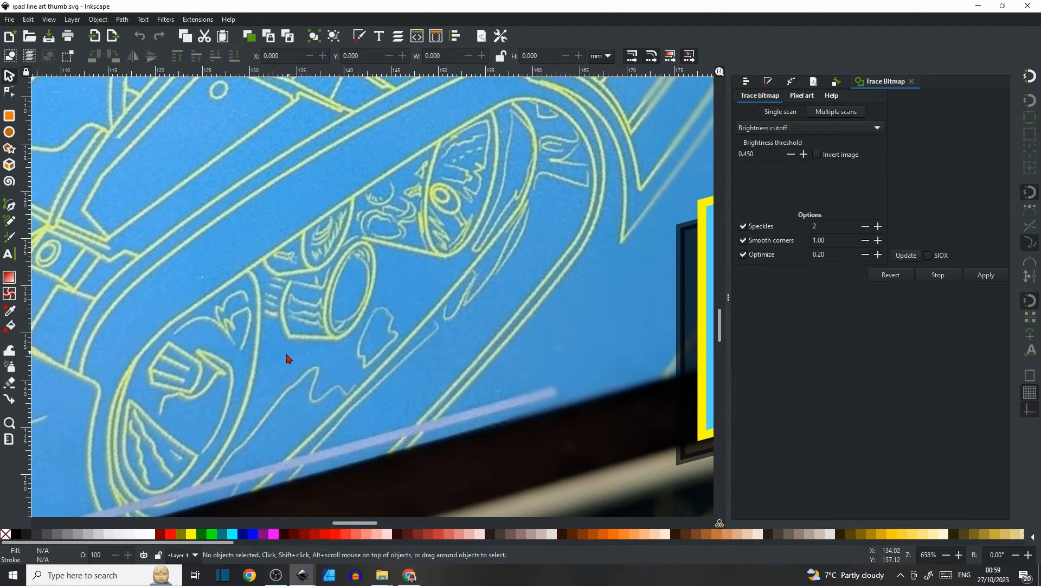
scroll(426, 273, "down", 1)
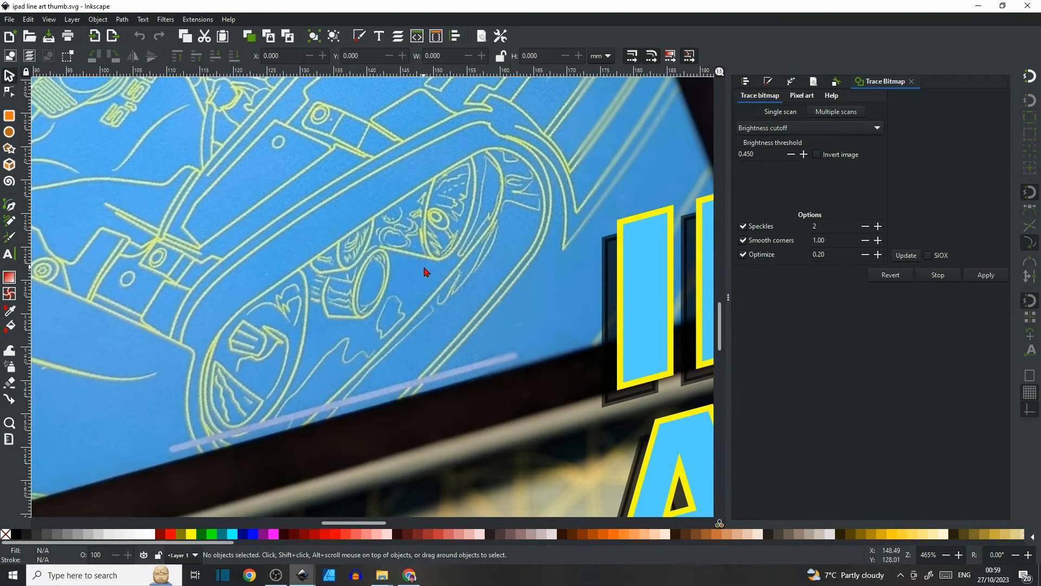
scroll(426, 271, "down", 2)
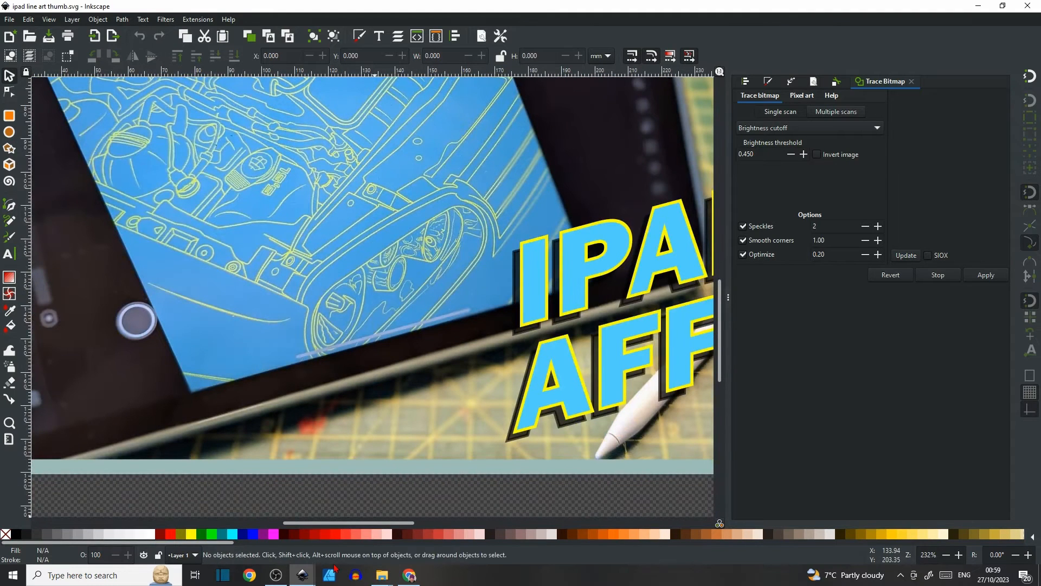
mouse_move(297, 582)
left_click(244, 520)
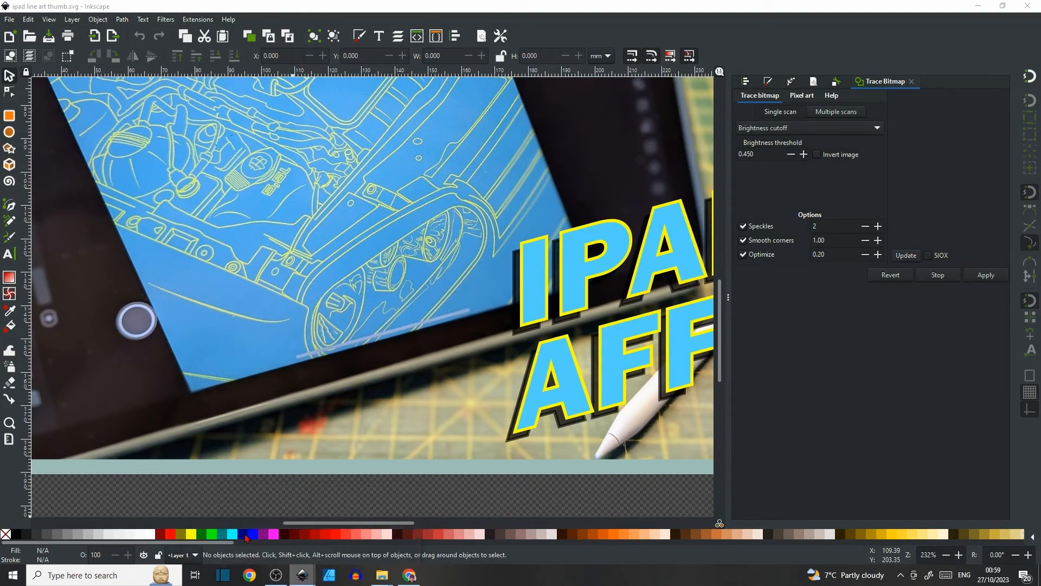
scroll(414, 258, "up", 2)
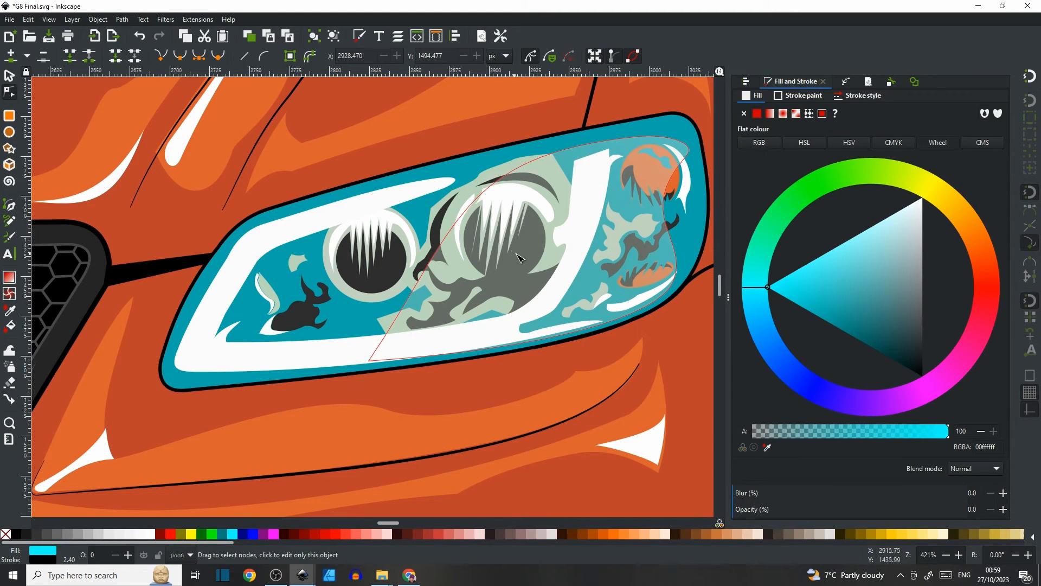
scroll(515, 237, "up", 5)
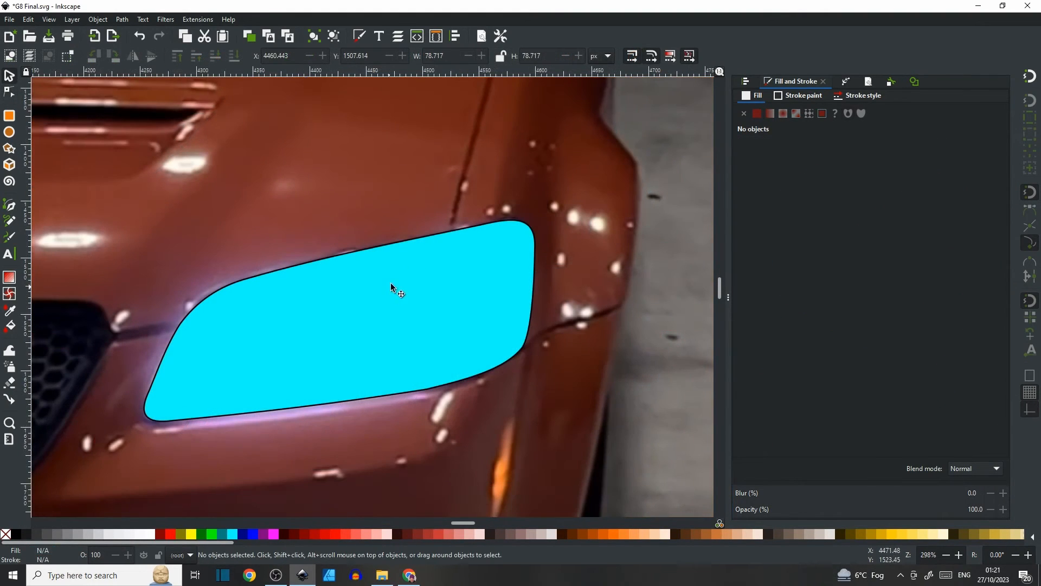
left_click_drag(396, 286, 413, 233)
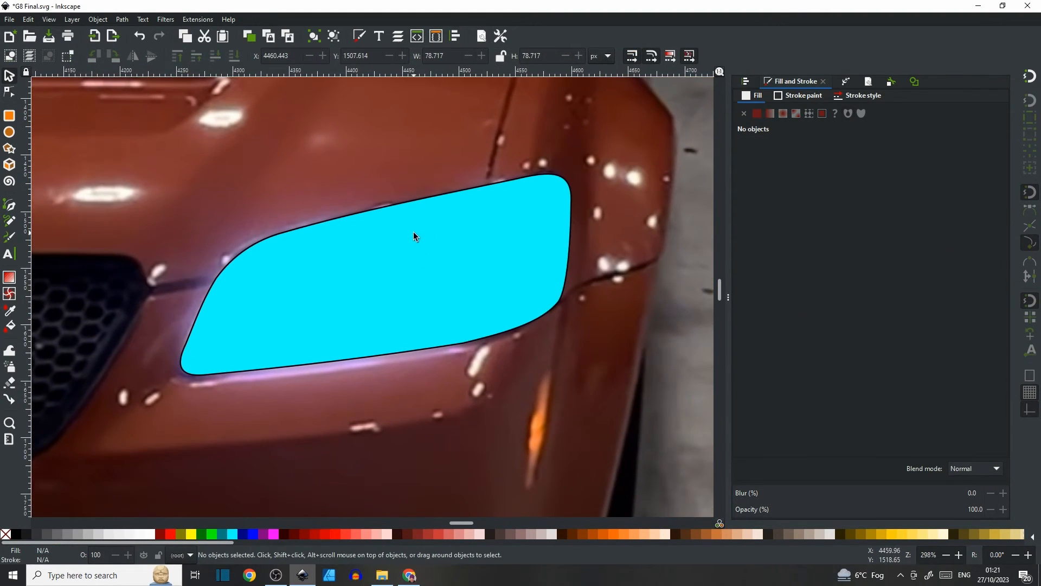
Draw a circle about 88 px wide inside the headlight shape and fill it dark grey.
left_click(10, 133)
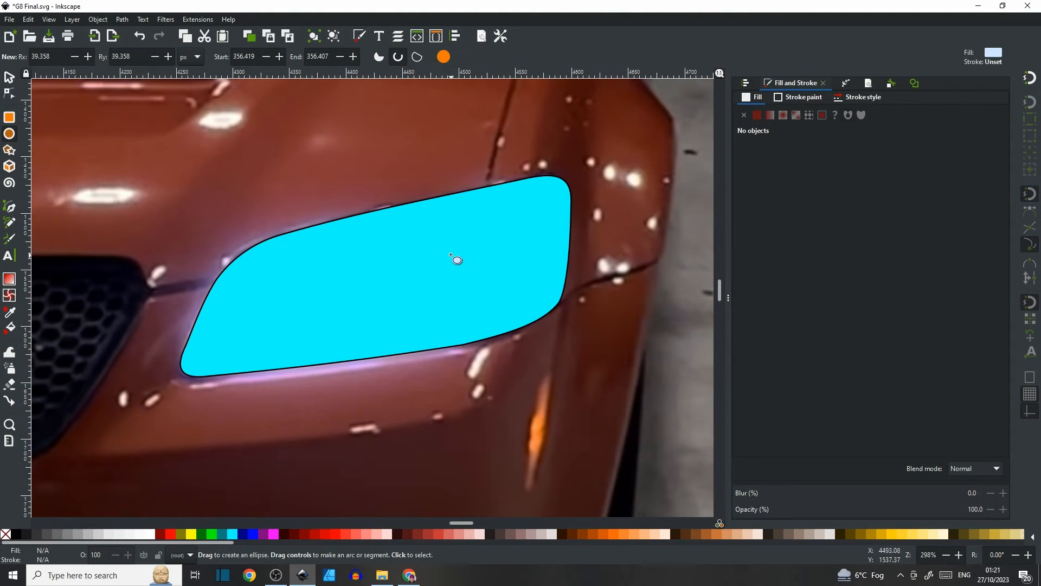
mouse_move(486, 226)
left_mouse_down()
mouse_move(495, 220)
mouse_move(395, 319)
left_mouse_up()
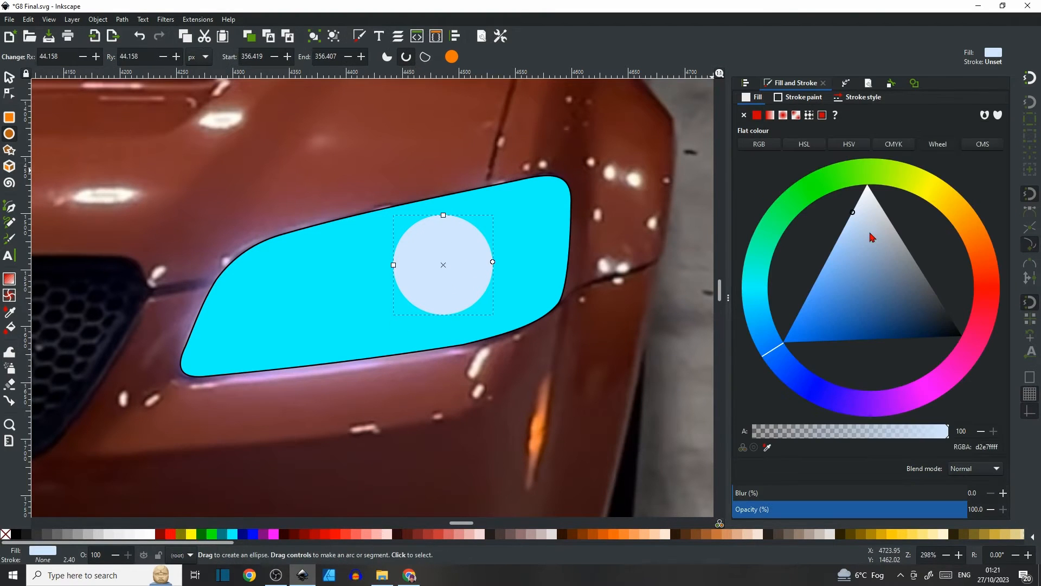
left_click_drag(853, 215, 927, 277)
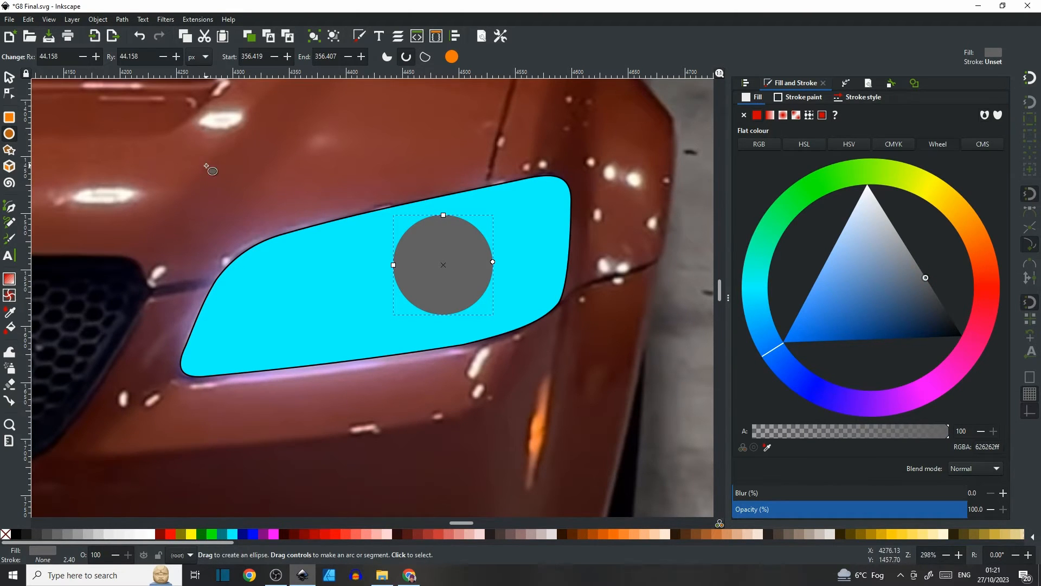
Draw a closed zigzag path of spikes across the circle's top edge with the Bezier tool and fill it blue.
left_click(10, 211)
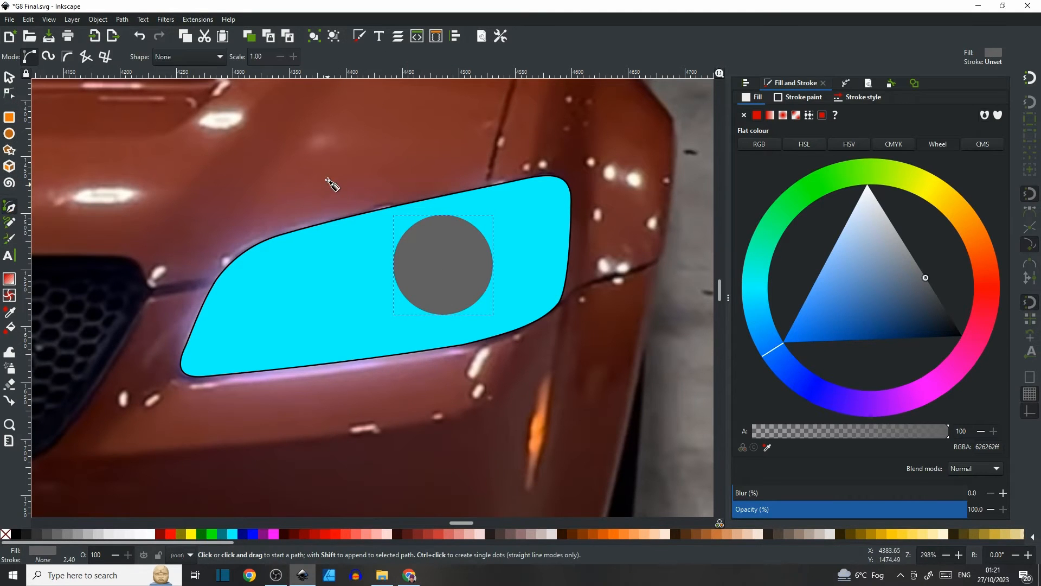
scroll(434, 249, "down", 3)
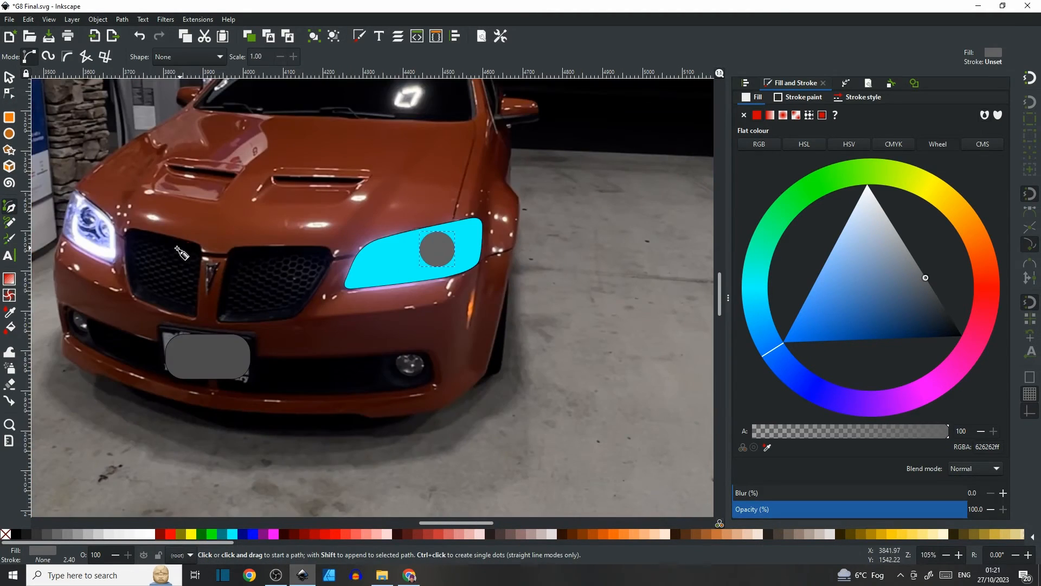
scroll(593, 232, "left", 8)
scroll(594, 232, "left", 2)
scroll(246, 206, "up", 4)
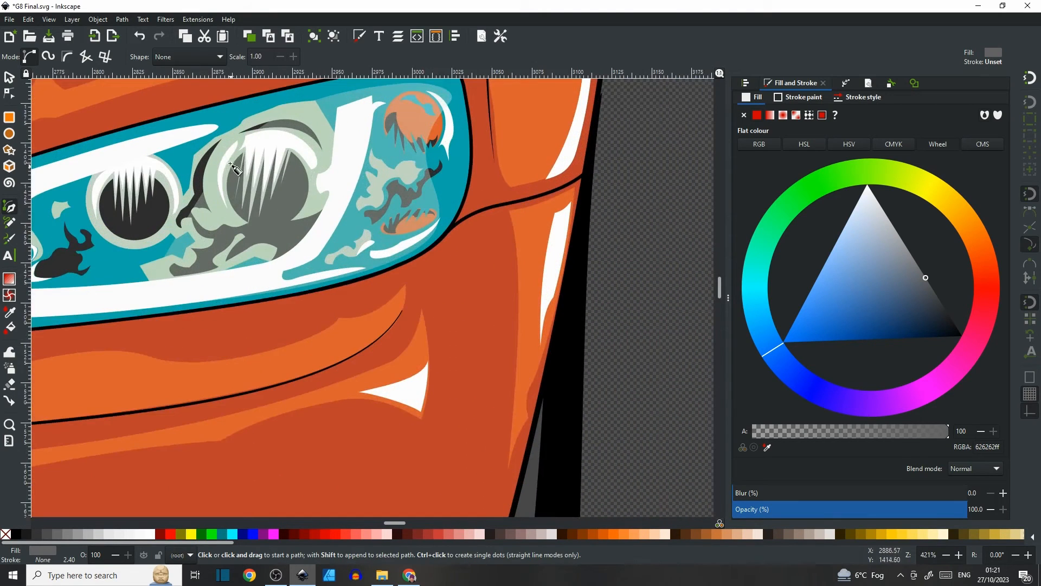
scroll(352, 225, "down", 4)
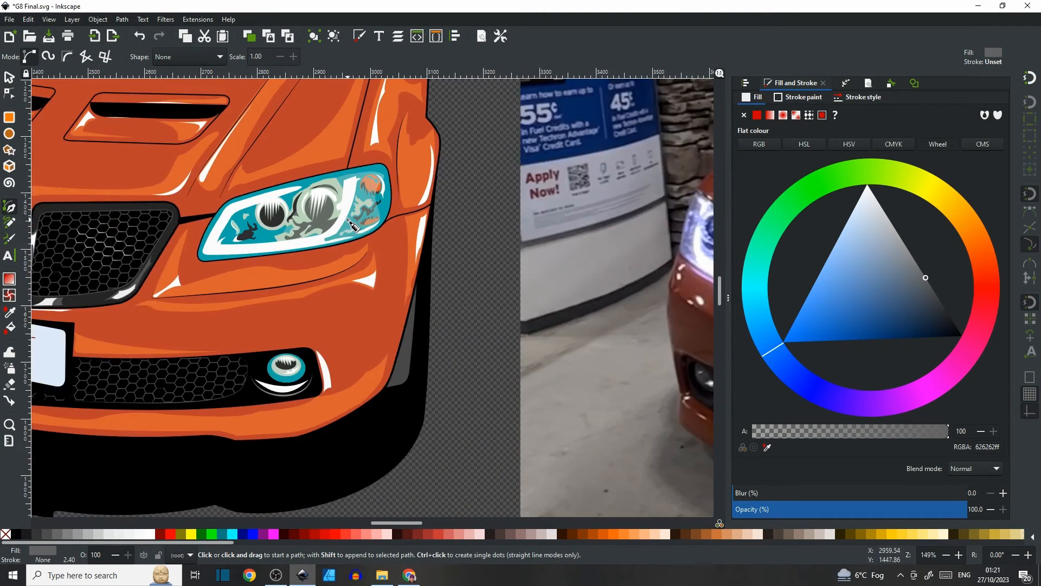
scroll(380, 233, "right", 10)
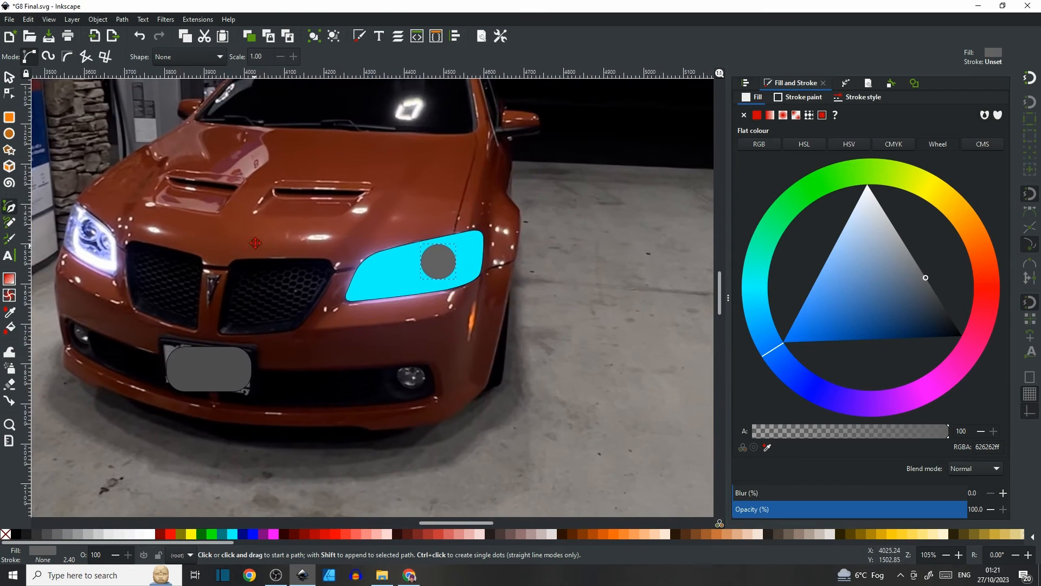
scroll(444, 255, "up", 4)
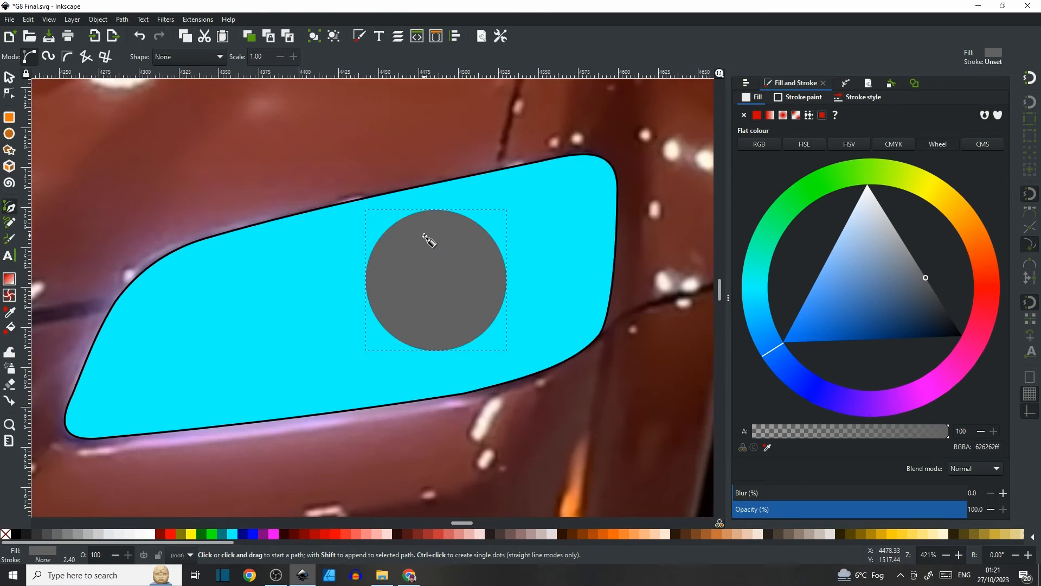
left_click(399, 205)
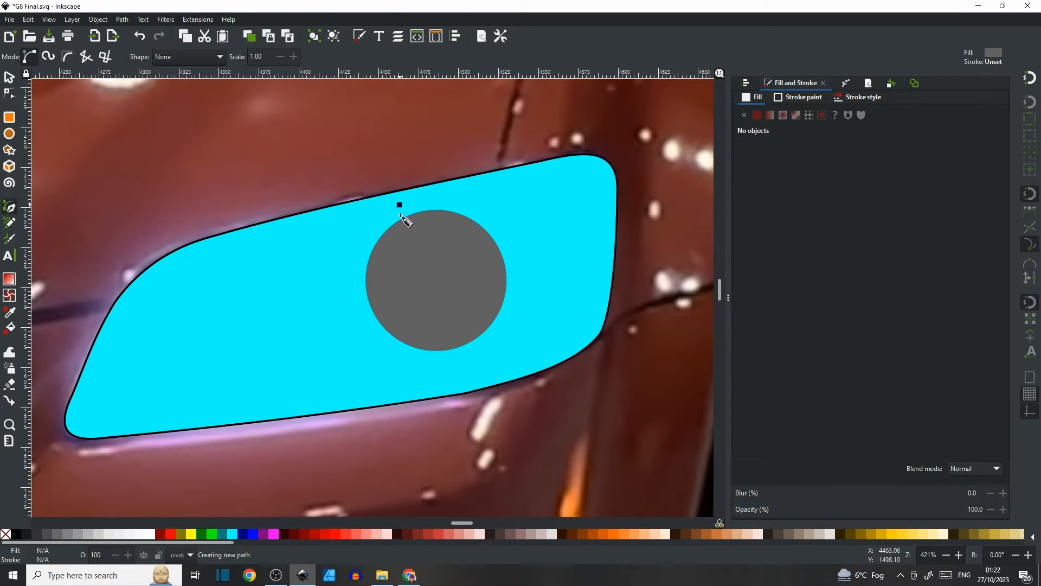
left_click(389, 296)
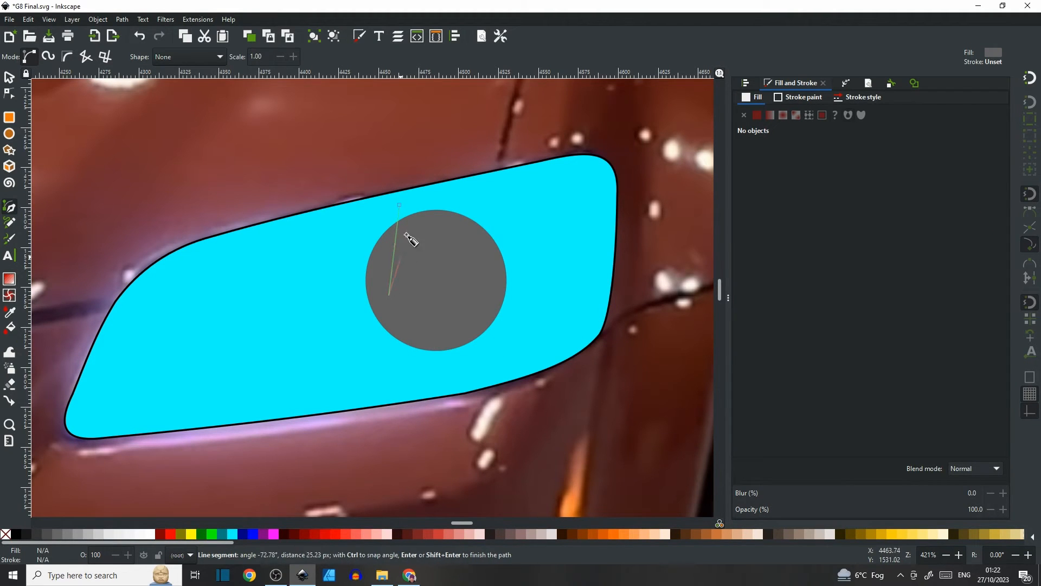
left_click(419, 211)
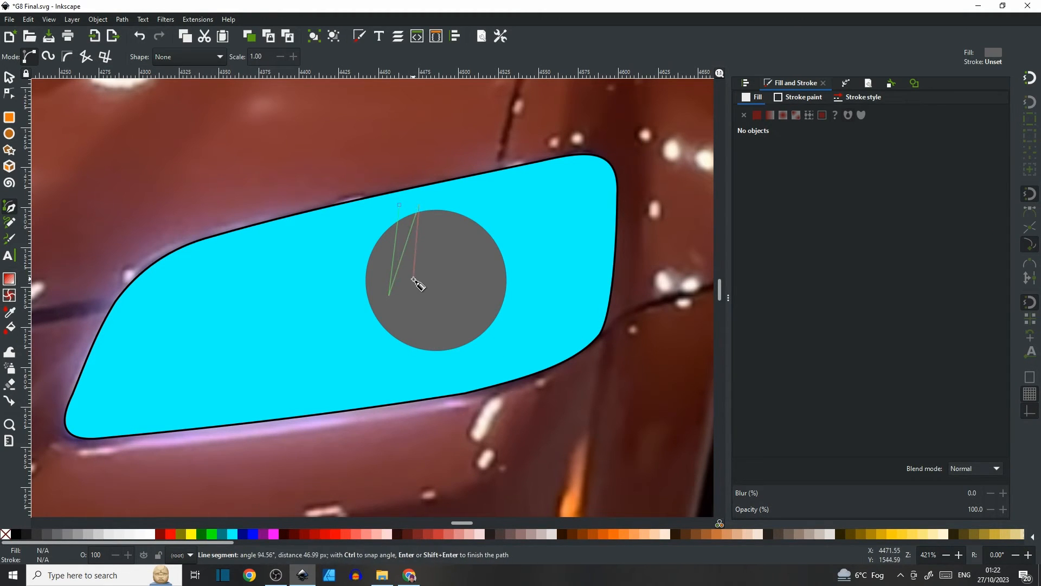
left_click(413, 279)
left_click(436, 211)
left_click(436, 264)
left_click(460, 202)
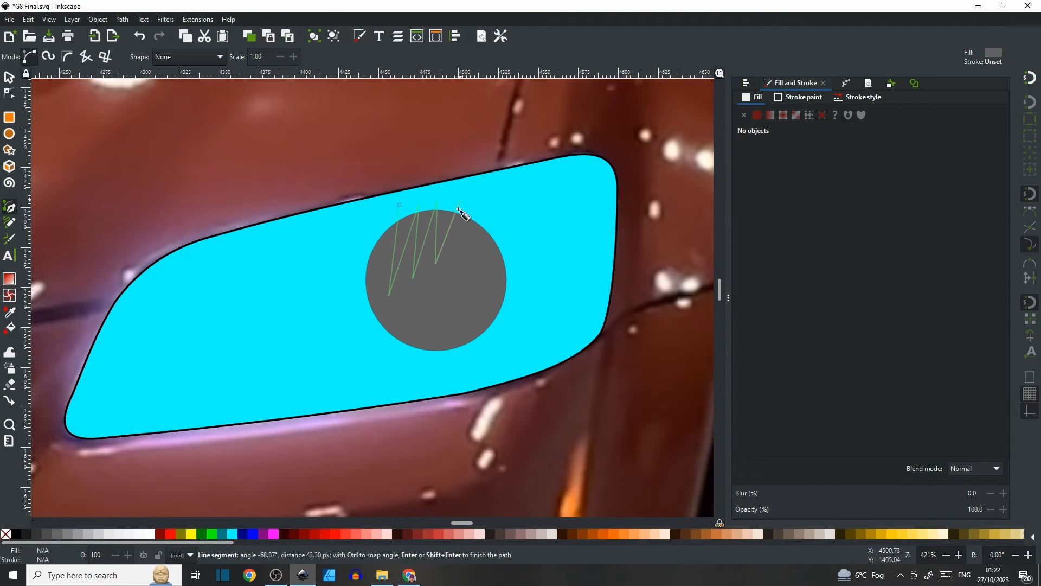
left_click(458, 282)
left_click(479, 211)
left_click(498, 203)
left_click(493, 193)
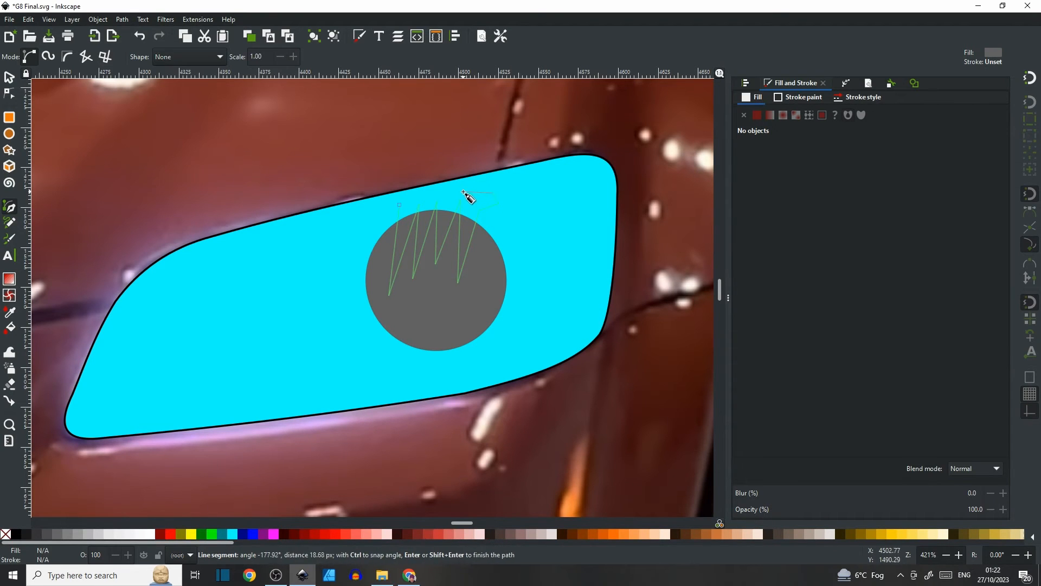
left_click(463, 191)
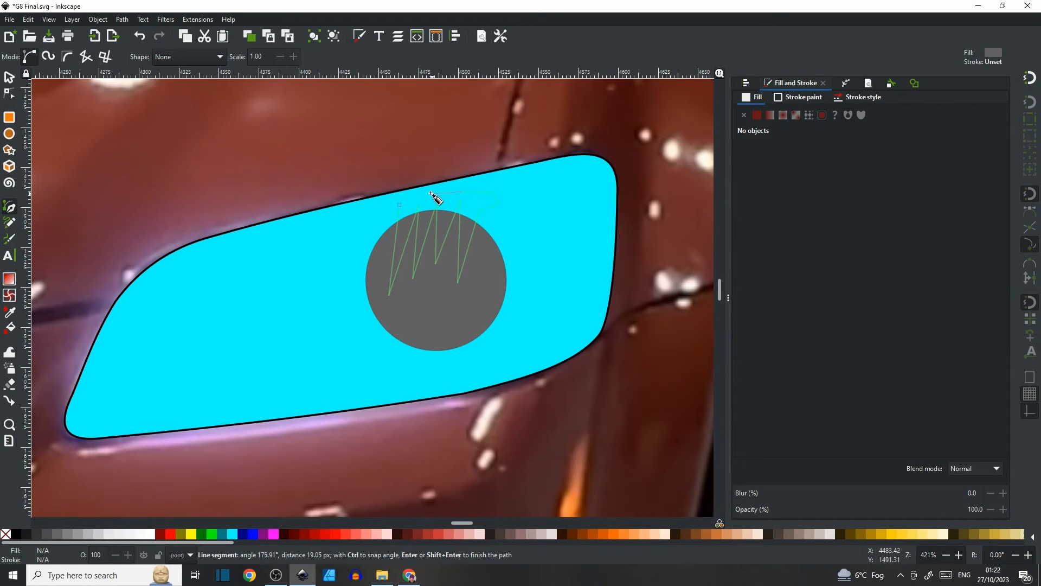
left_click(400, 205)
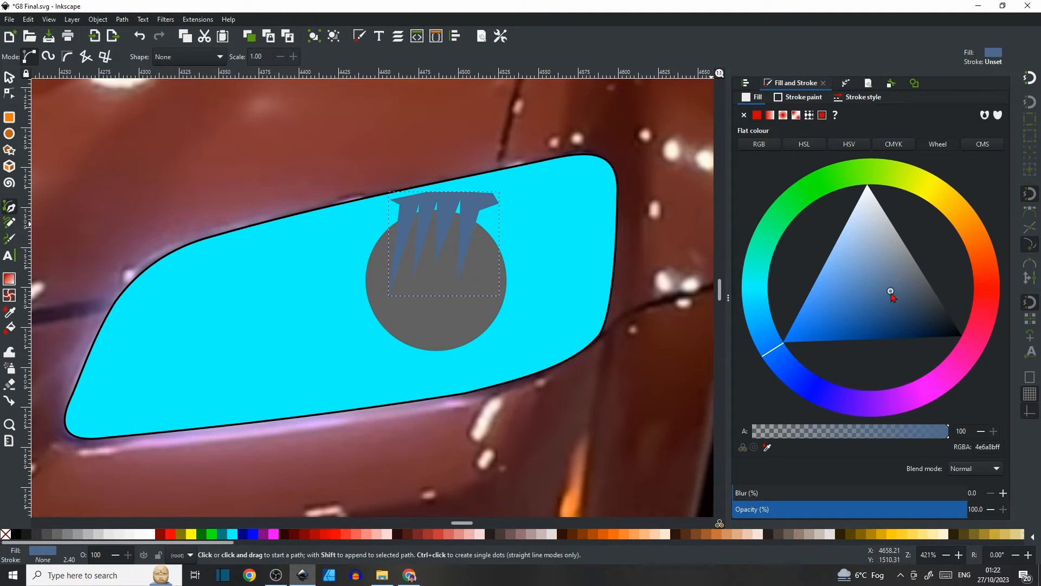
left_click_drag(855, 312, 808, 308)
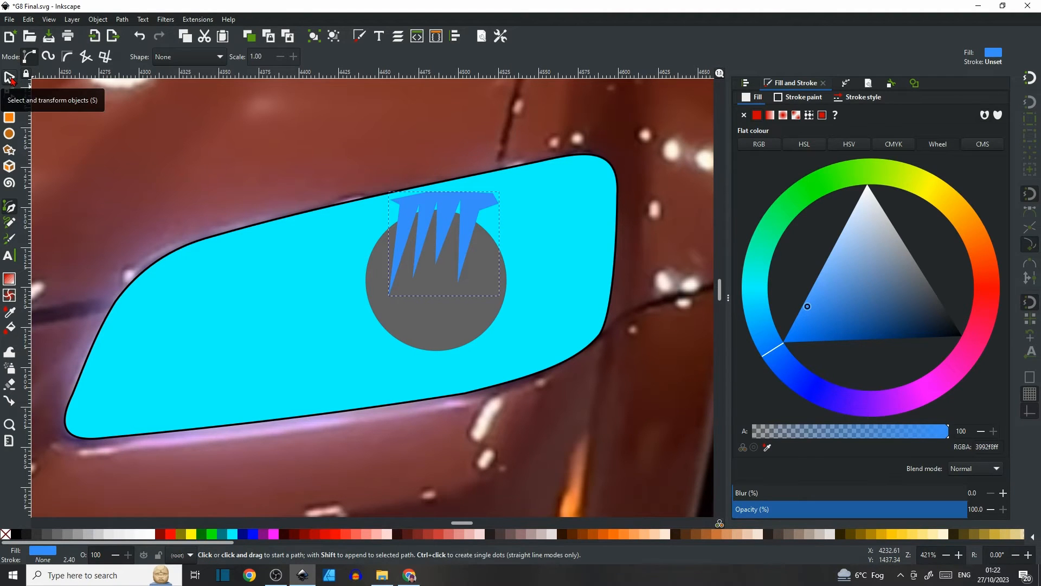
Select the spiky path together with the circle and cut the spikes out of the circle with Difference.
left_click(9, 77)
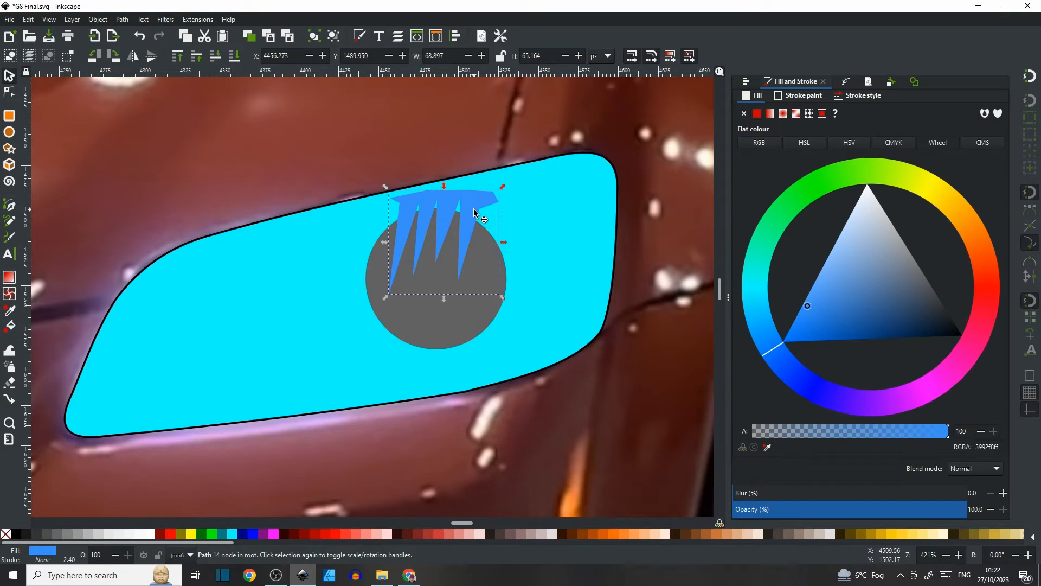
left_click(464, 322)
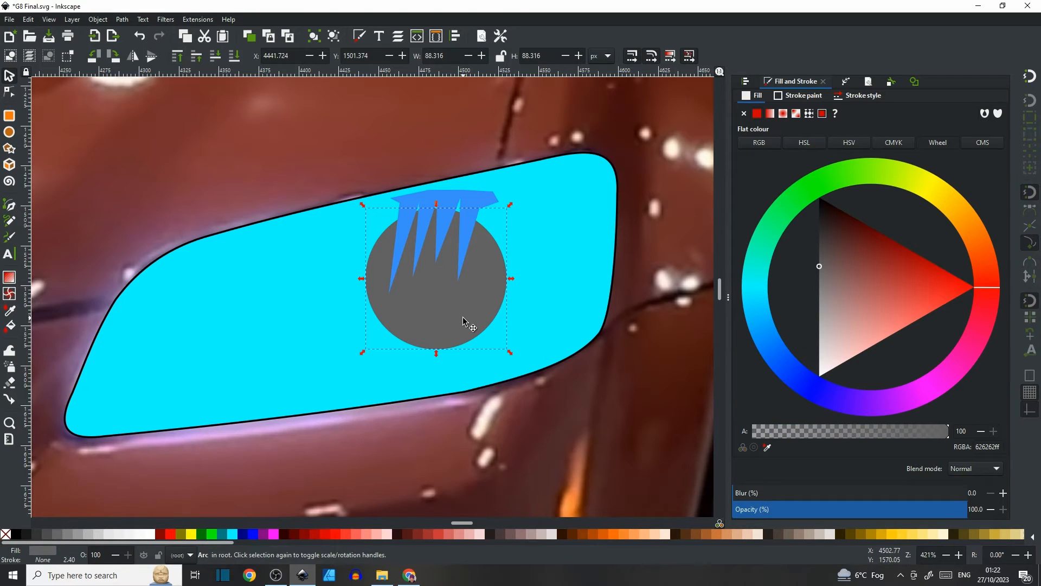
left_click(541, 275)
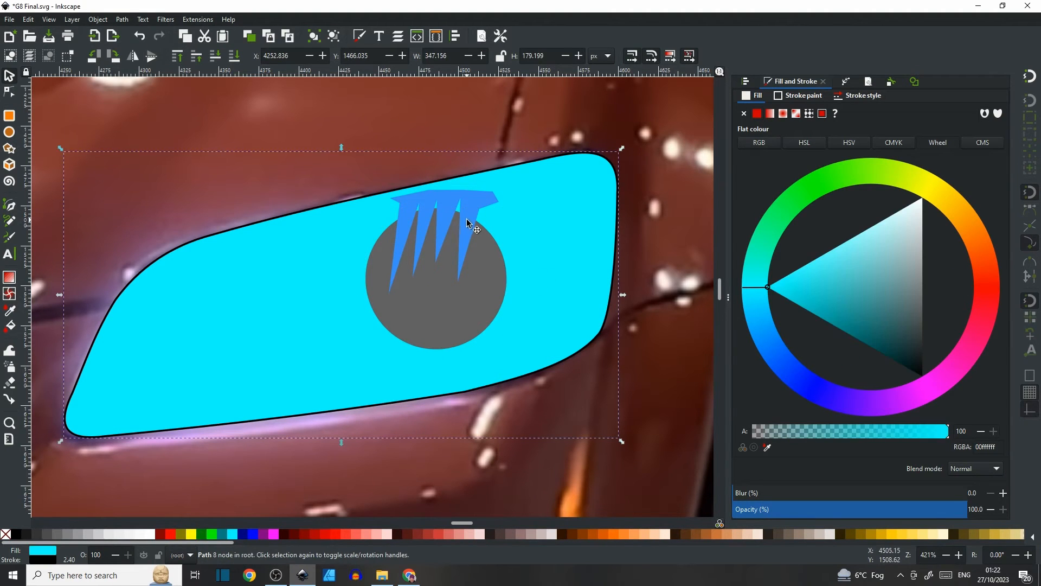
left_click(455, 132)
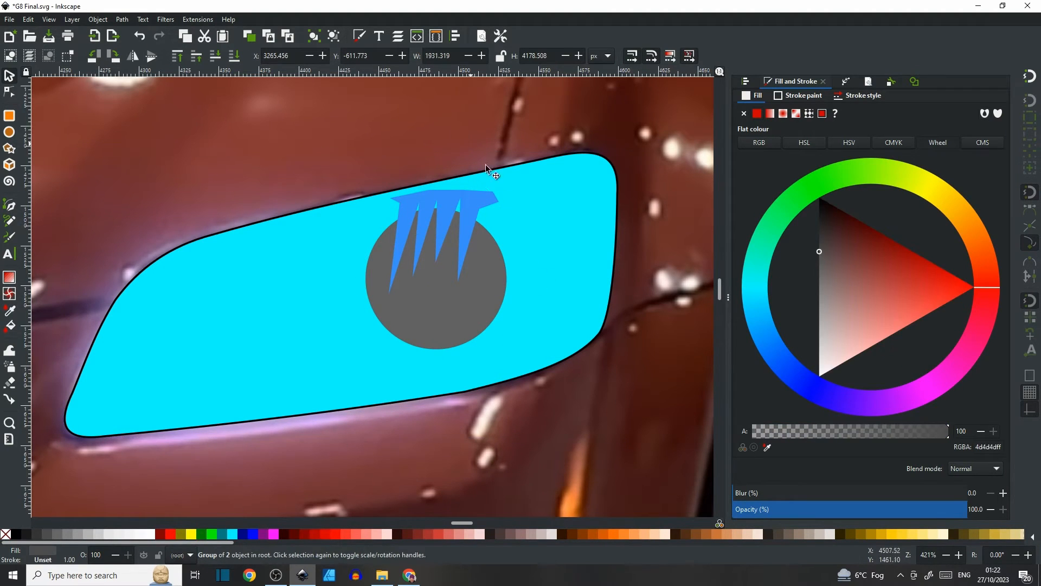
left_click(479, 203)
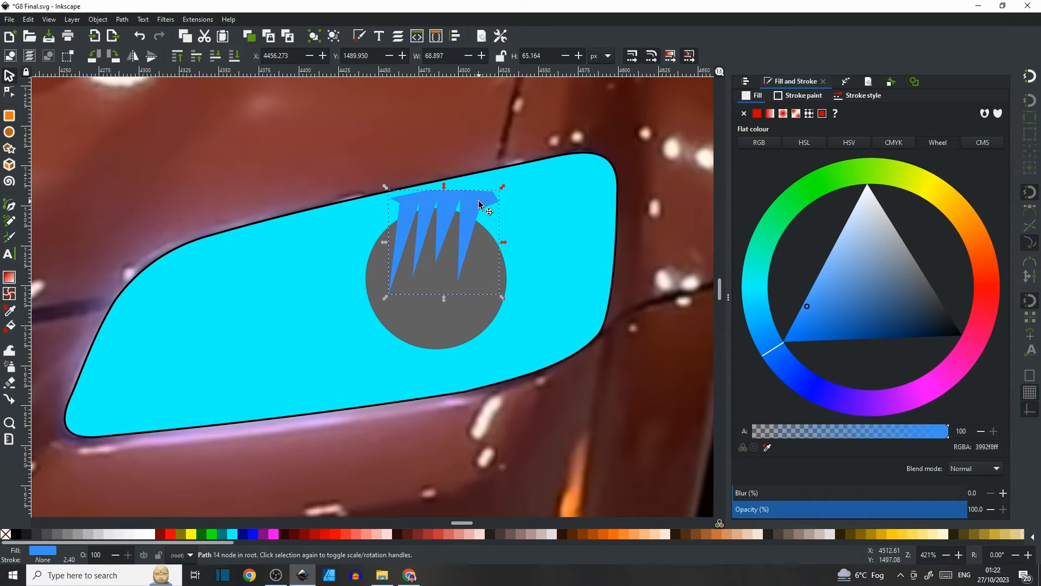
left_click(442, 326, "shift")
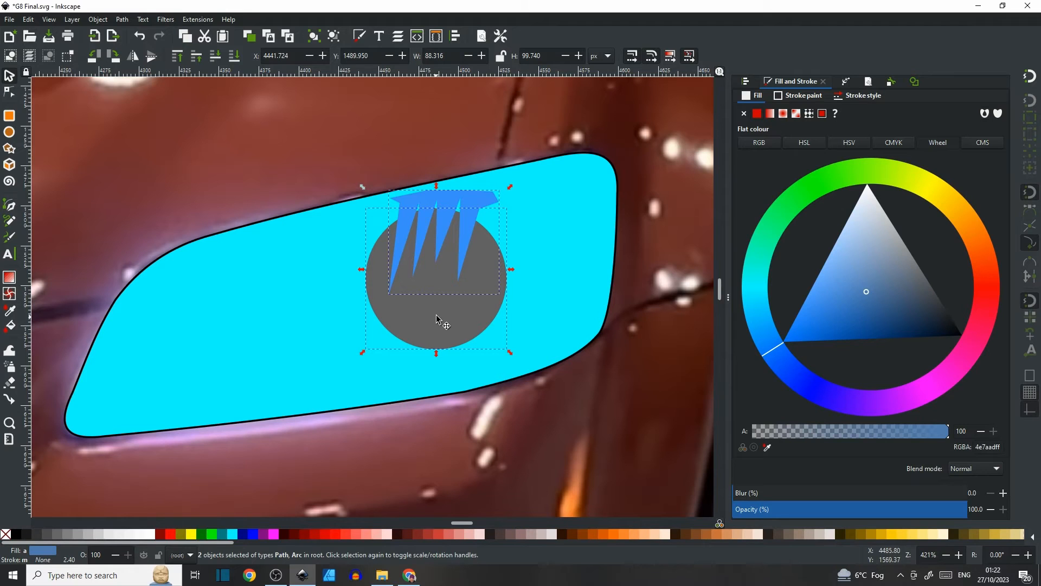
left_click(122, 20)
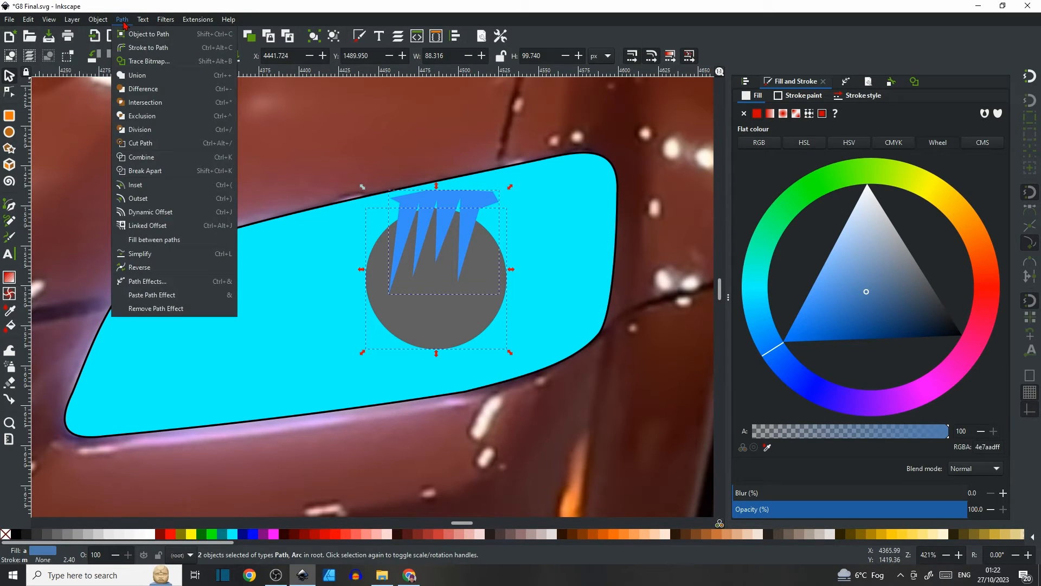
left_click(140, 90)
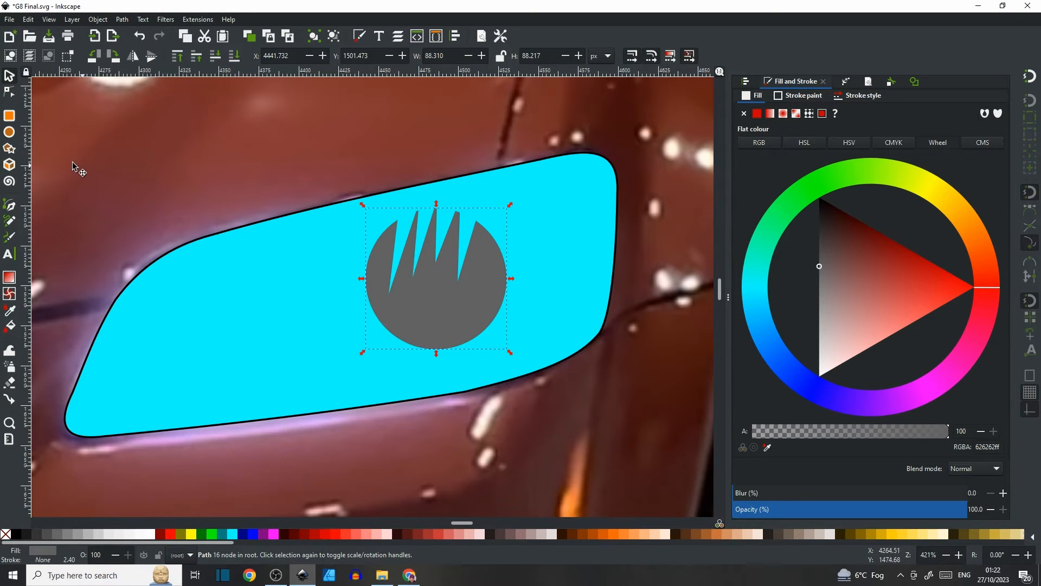
left_click(9, 92)
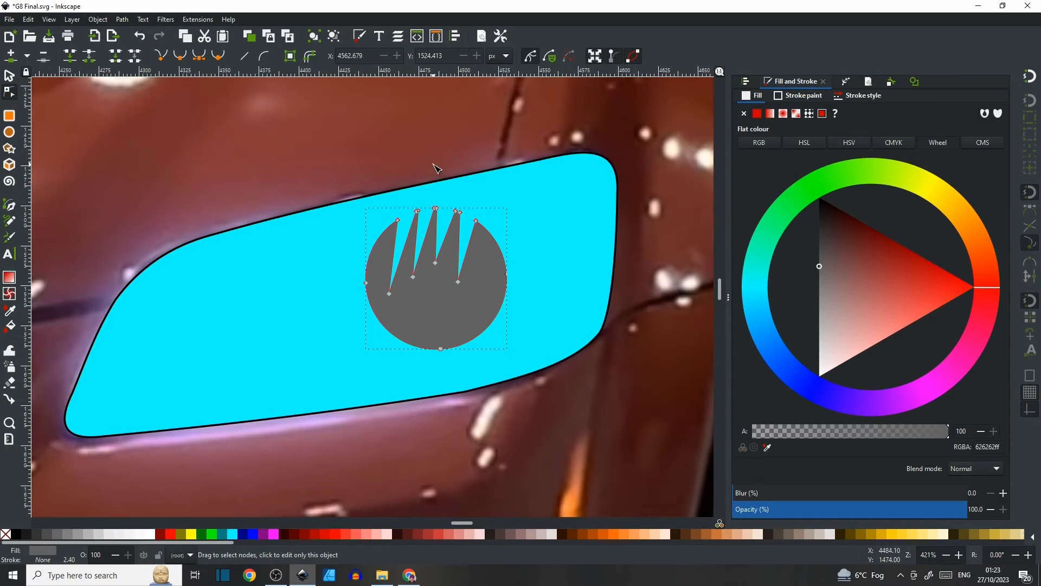
Reshape the reflector spikes by moving their tip and base nodes to make them longer and sharper.
scroll(450, 251, "up", 3)
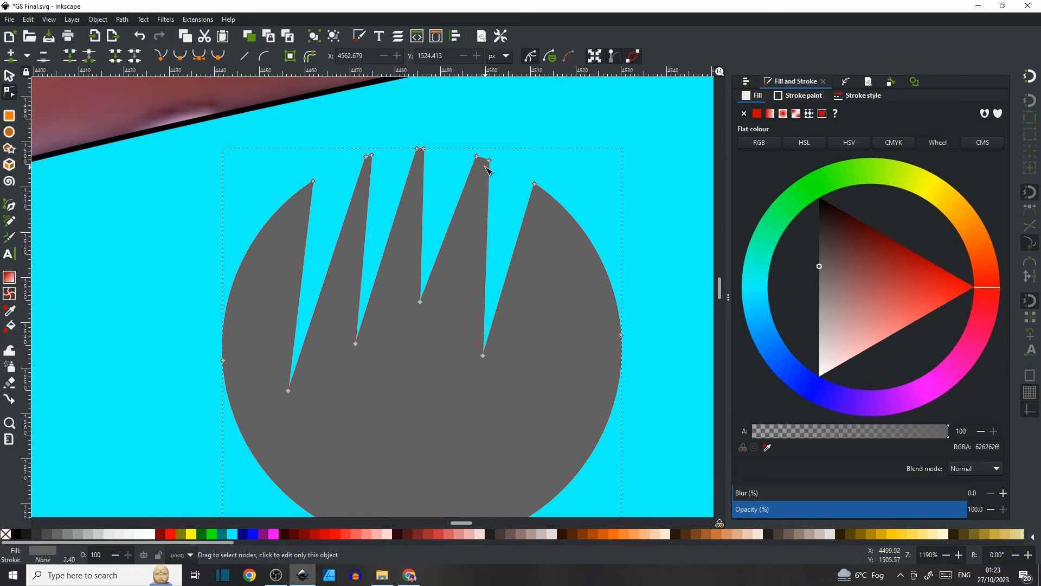
left_click_drag(489, 161, 485, 183)
left_click_drag(424, 149, 425, 166)
left_click_drag(421, 304, 415, 359)
left_click_drag(357, 346, 276, 433)
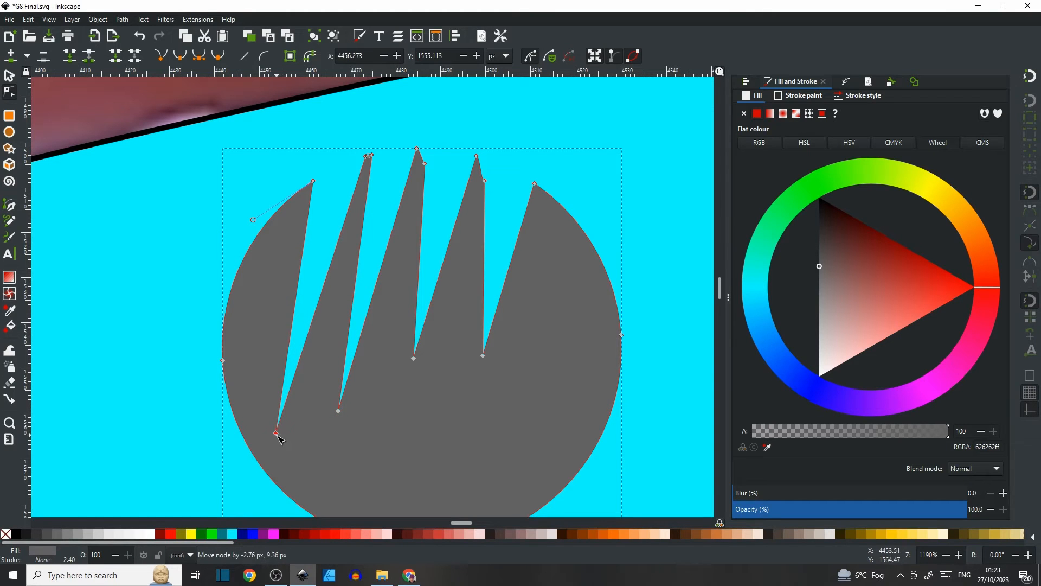
left_click_drag(416, 363, 419, 355)
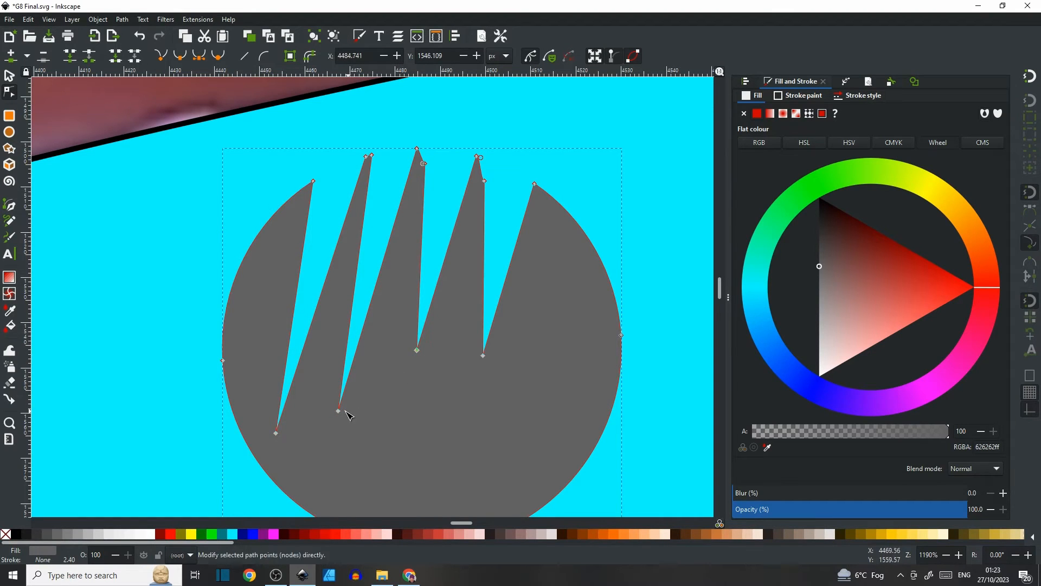
left_click_drag(340, 413, 352, 401)
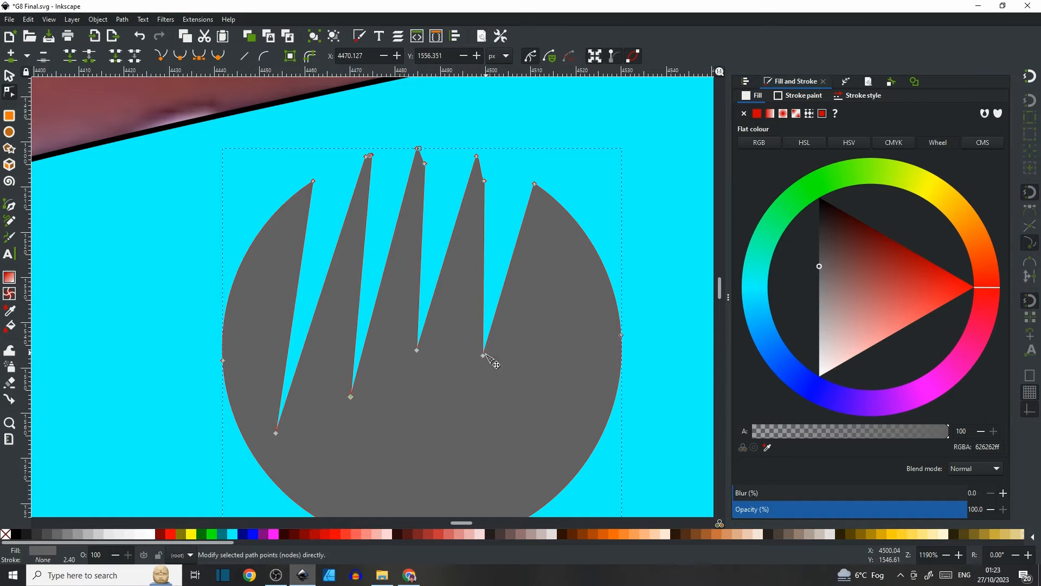
left_click_drag(484, 356, 487, 327)
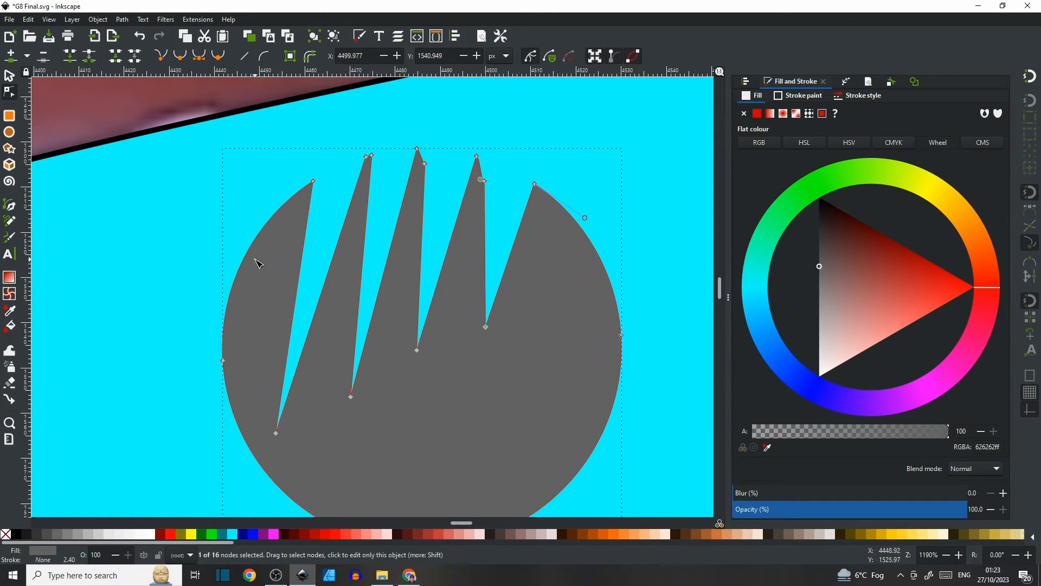
Delete the doubled node at the rightmost spike's tip and pull its curve handle back to straighten the edge.
left_click(9, 206)
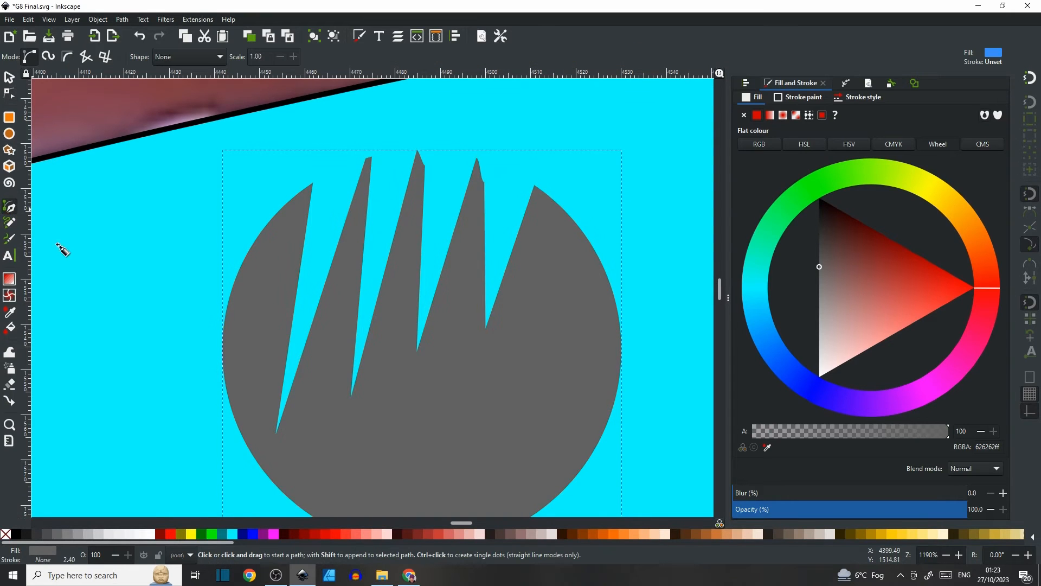
scroll(87, 260, "down", 1)
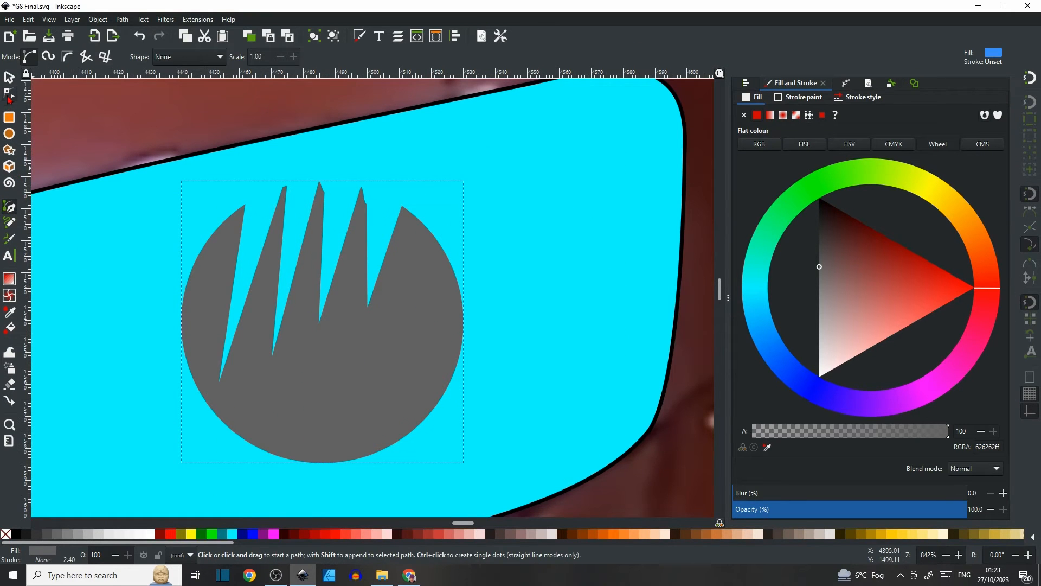
left_click(9, 93)
scroll(358, 203, "up", 3)
left_click(396, 200)
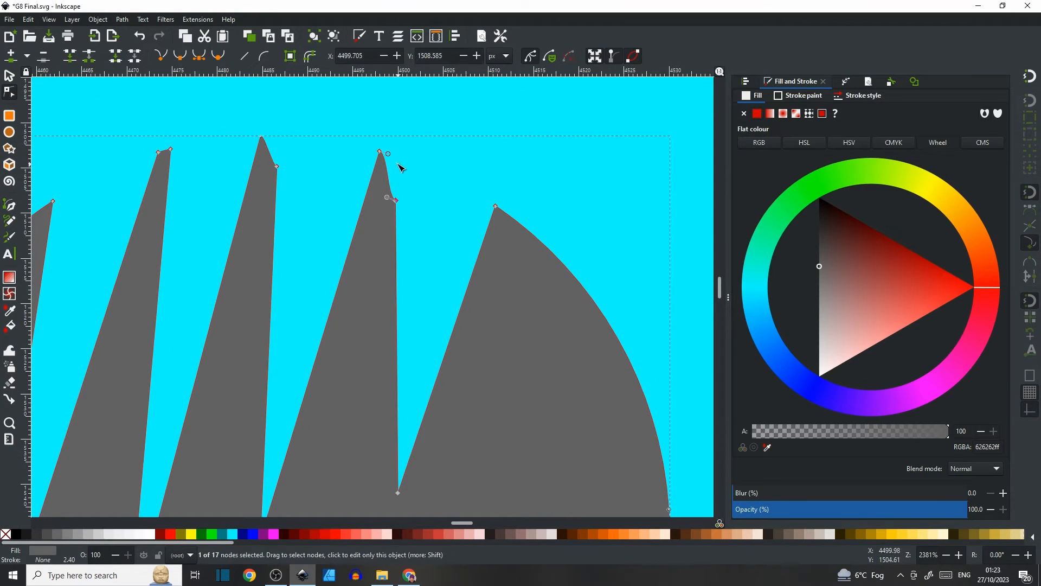
left_click_drag(388, 154, 384, 168)
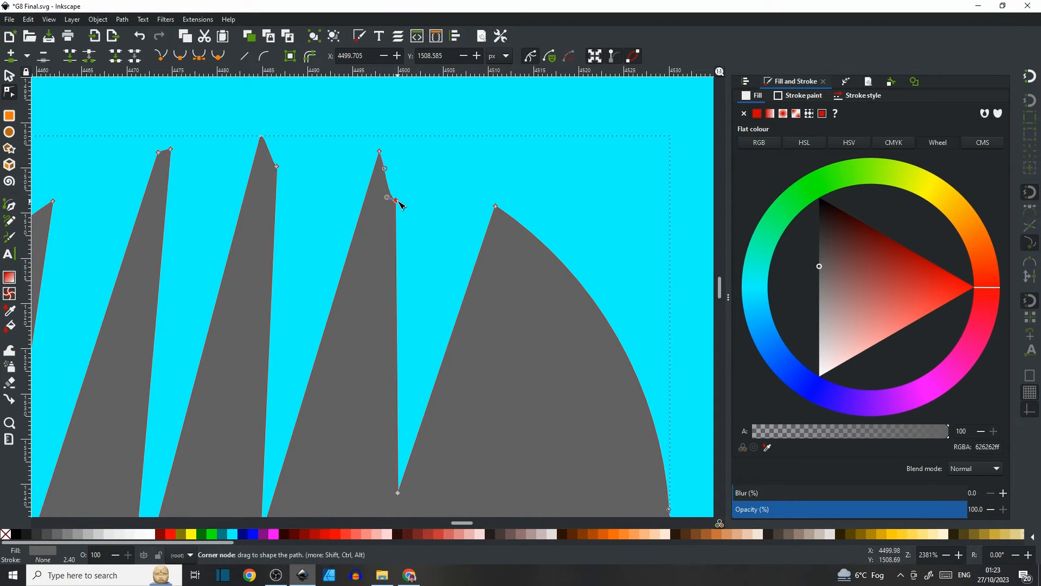
key("Delete")
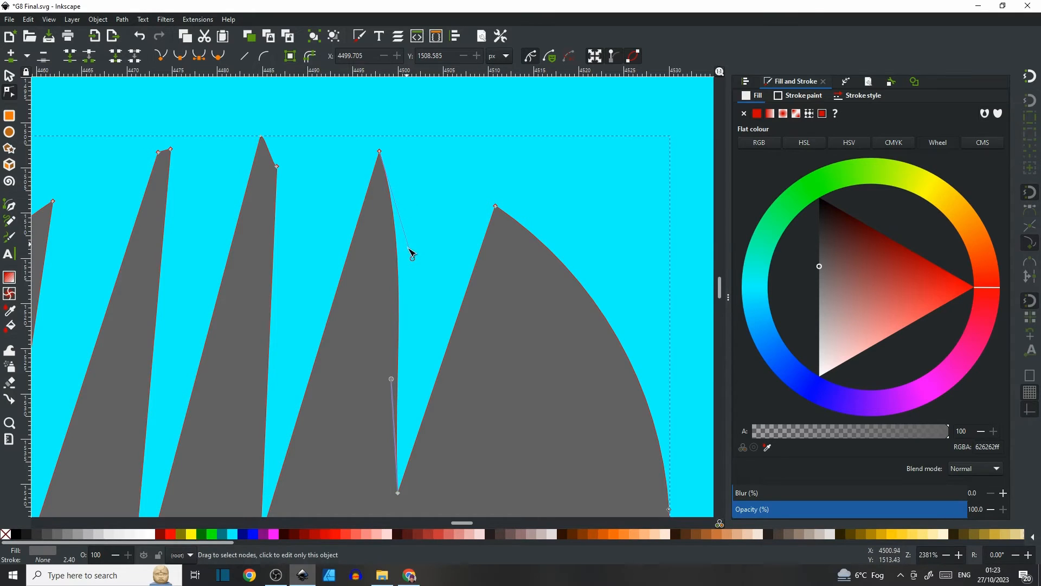
left_click_drag(412, 258, 381, 153)
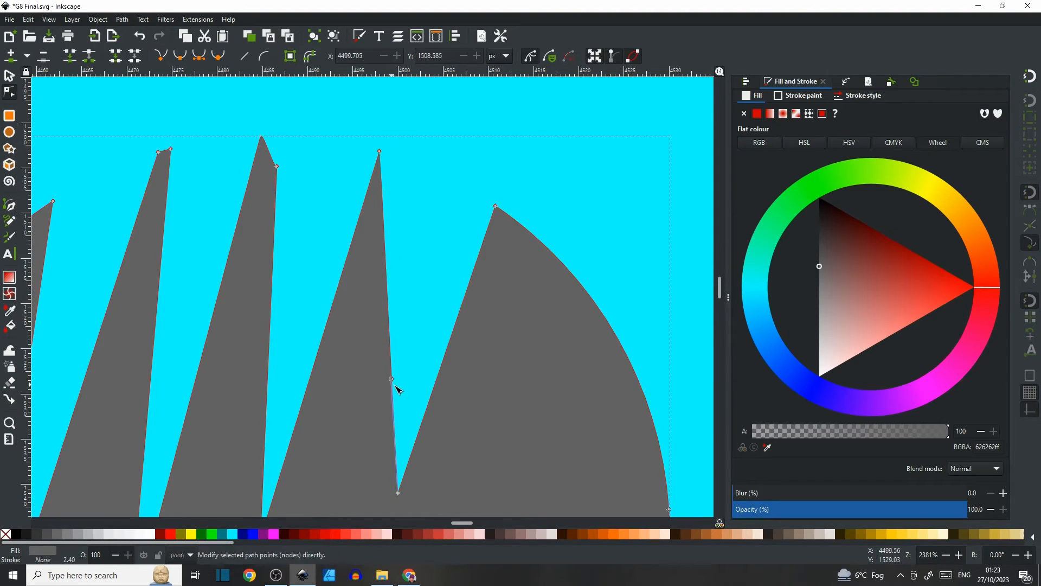
Remove the extra node beside the middle spike's tip and straighten that edge with its handles.
left_click(277, 166)
key("Delete")
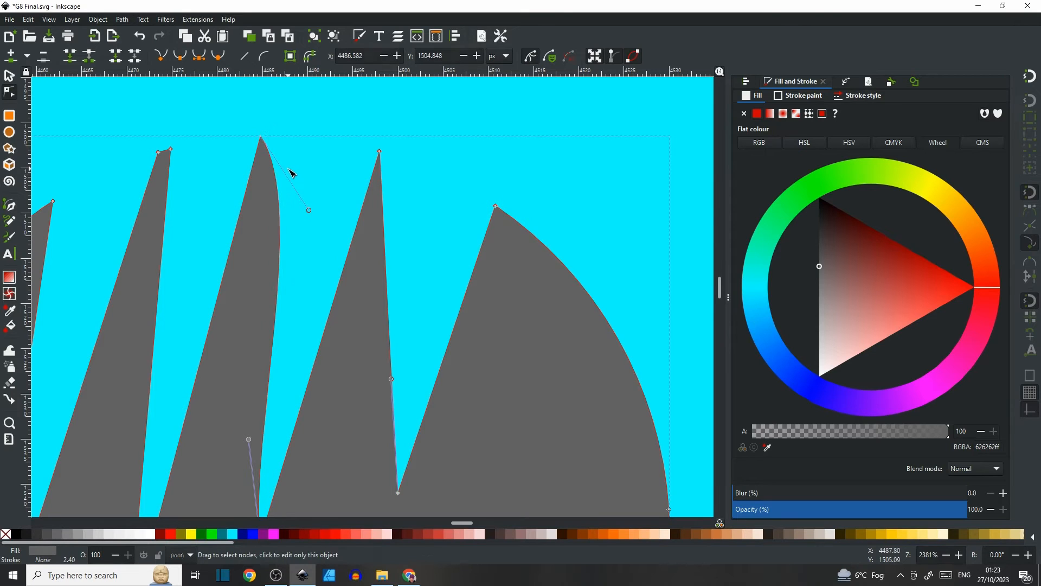
left_click_drag(308, 210, 267, 161)
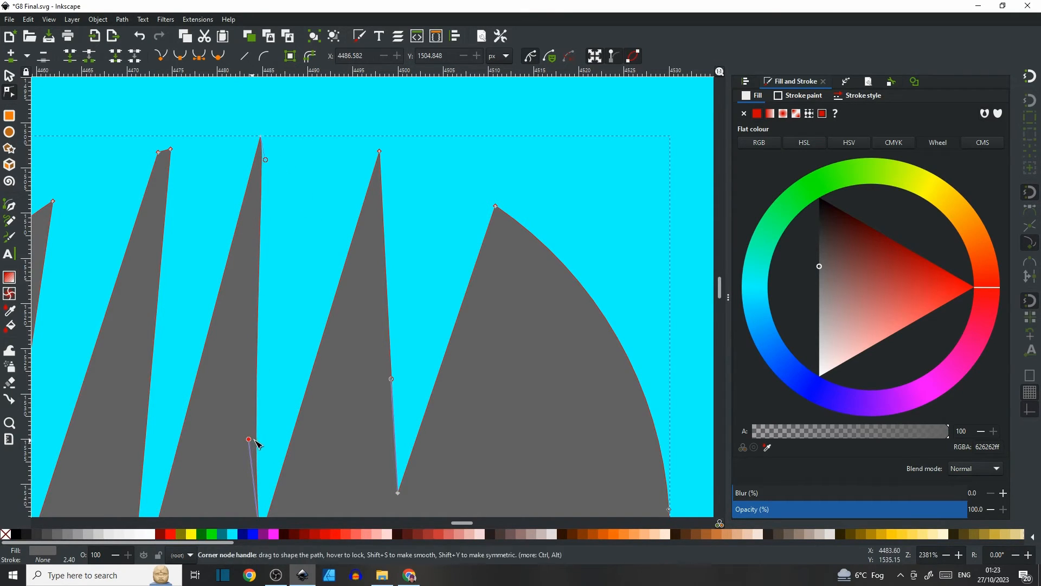
left_click_drag(249, 440, 262, 440)
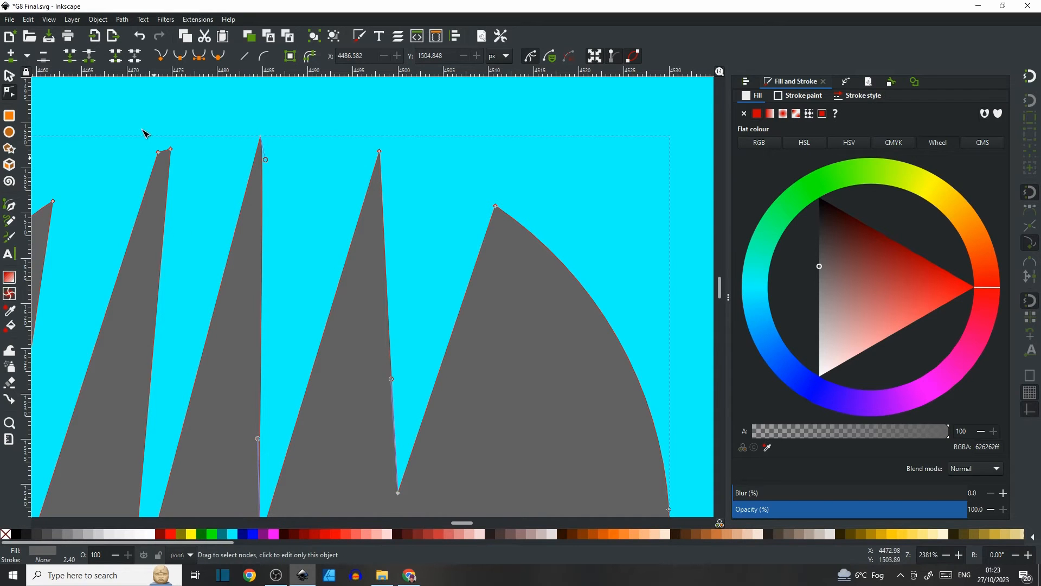
Remove the extra node at the left spike's tip and straighten its edge with the handle.
left_click(159, 153)
key("Delete")
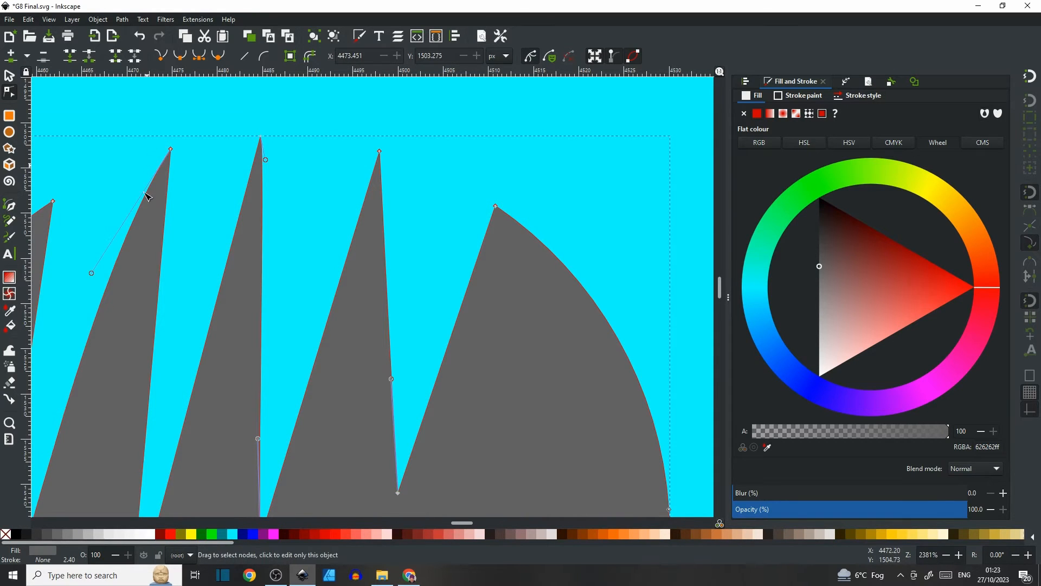
left_click_drag(85, 312, 265, 253)
left_click_drag(272, 213, 295, 245)
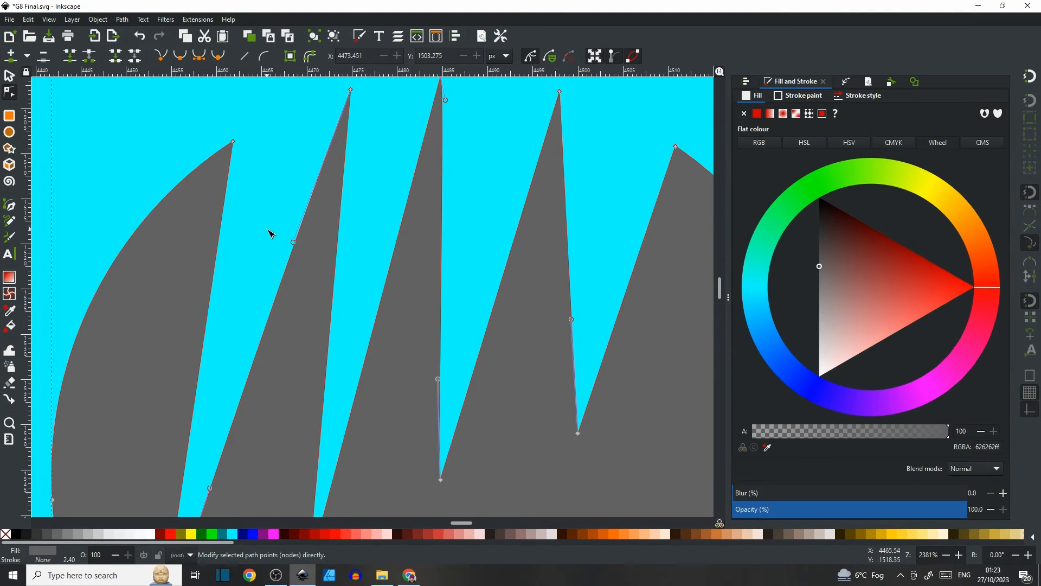
left_click(397, 230)
scroll(440, 233, "down", 3, "ctrl")
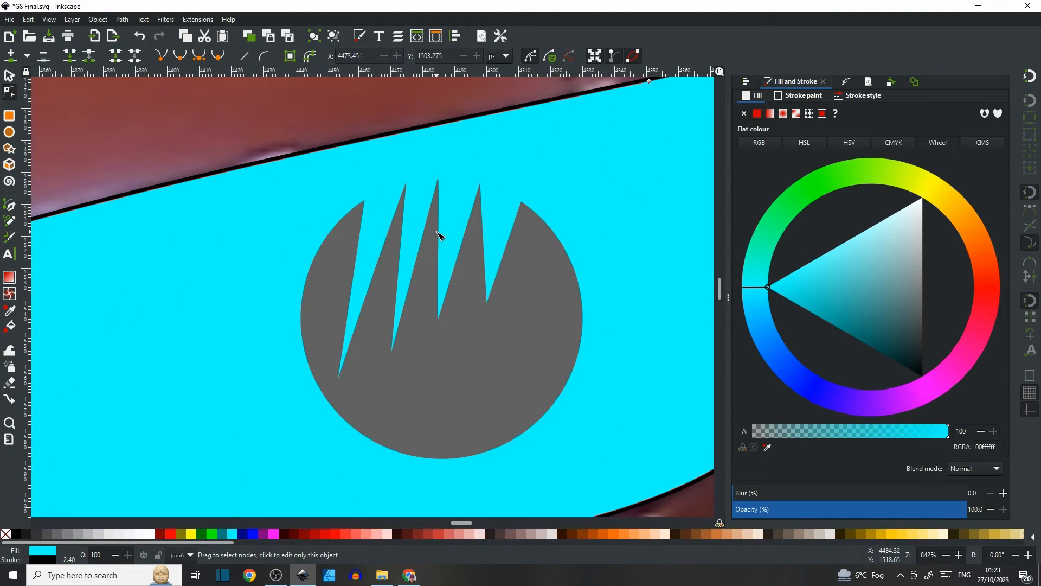
Draw a closed four-sided strip across the circle's upper part with the Bezier tool and fill it near-white.
left_click(9, 205)
scroll(624, 228, "down", 1)
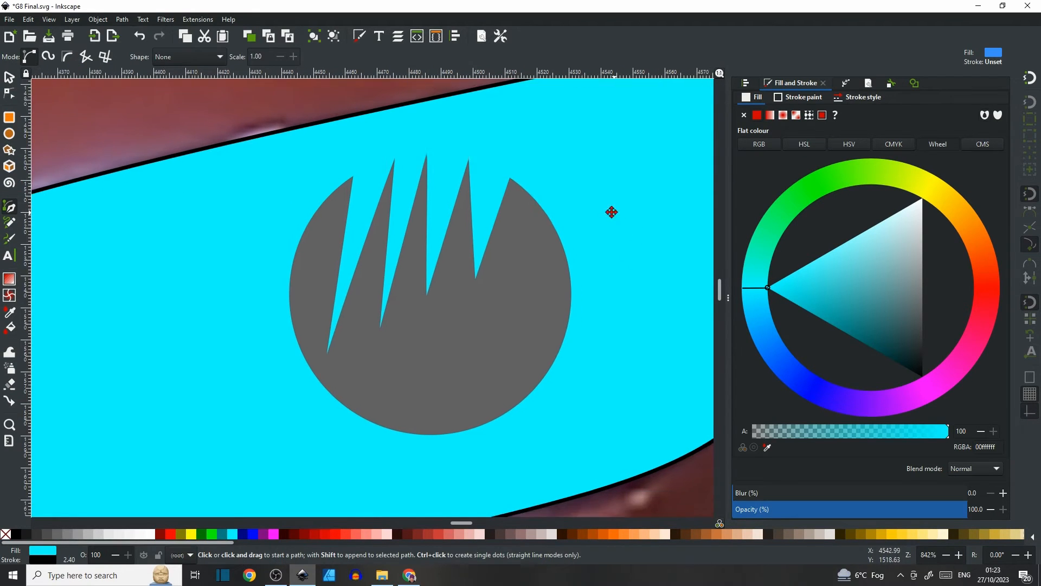
left_click_drag(612, 212, 565, 219)
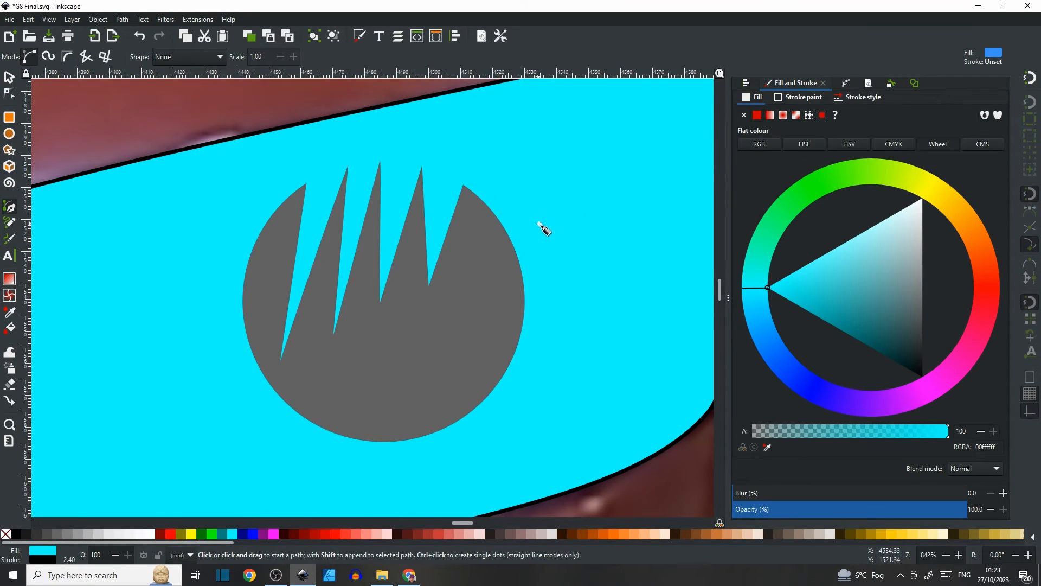
left_click(538, 223)
left_click(201, 285)
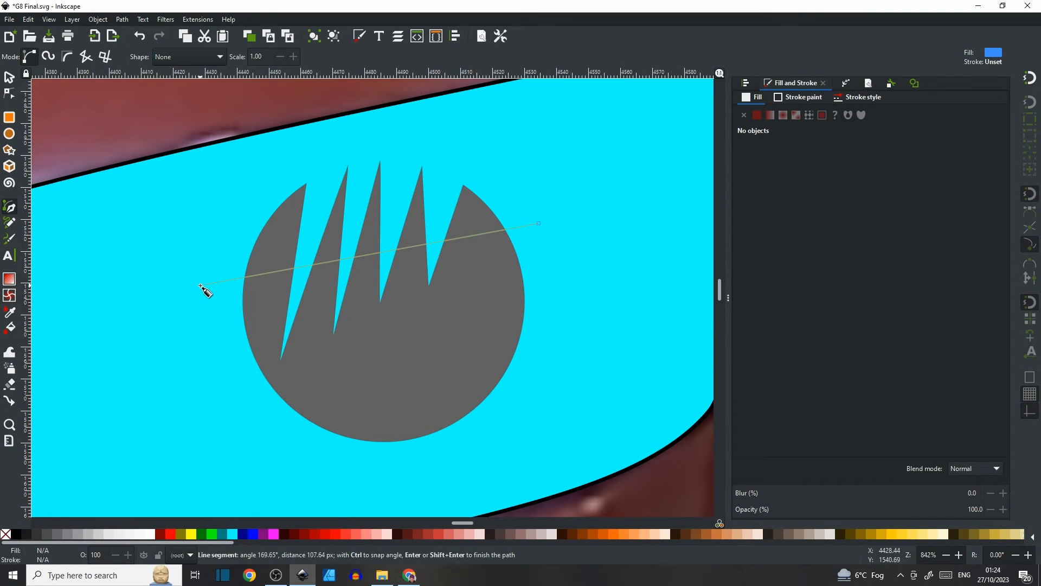
left_click(173, 249)
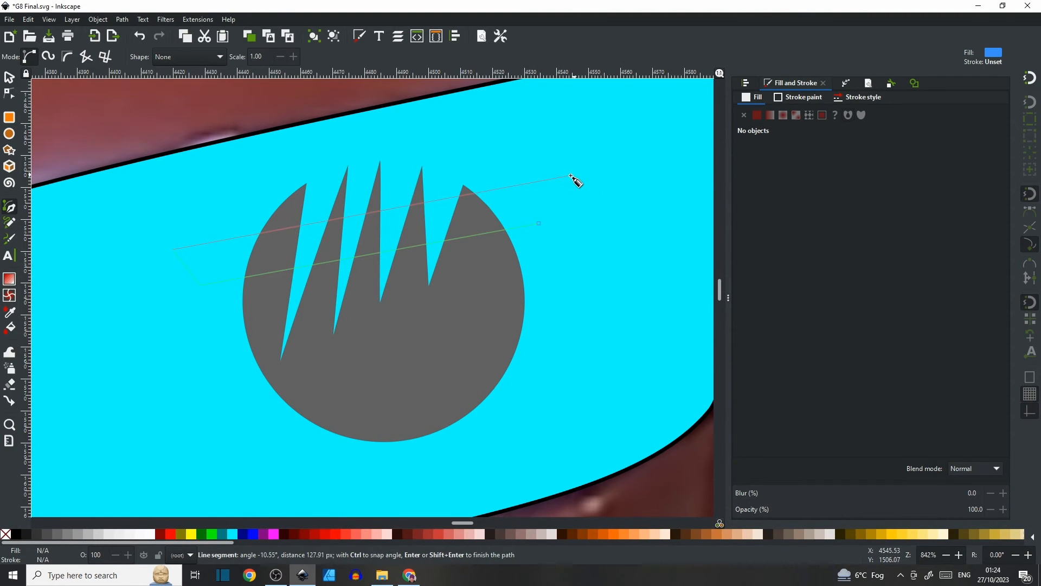
left_click(537, 184)
left_click(540, 223)
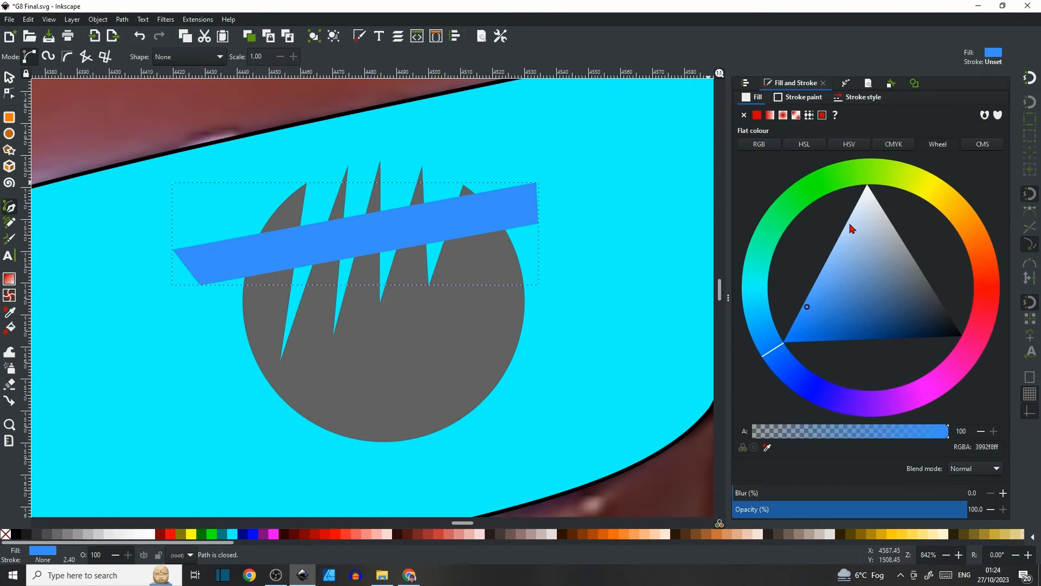
left_click_drag(863, 241, 876, 197)
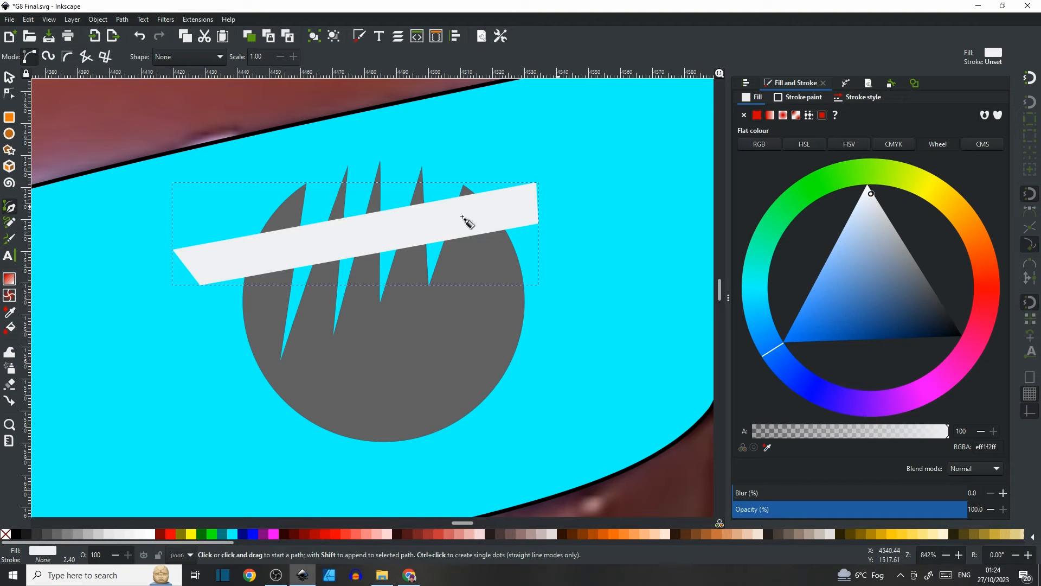
Bend the strip into an arc over the spikes by curving its long edges and adjusting the end node and handles.
left_click(8, 96)
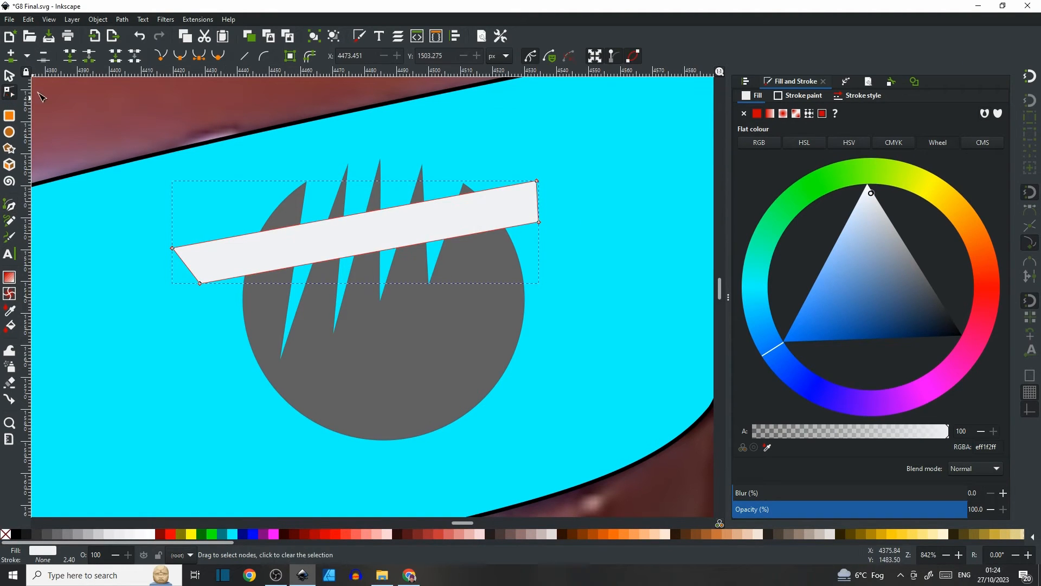
left_click_drag(376, 209, 345, 132)
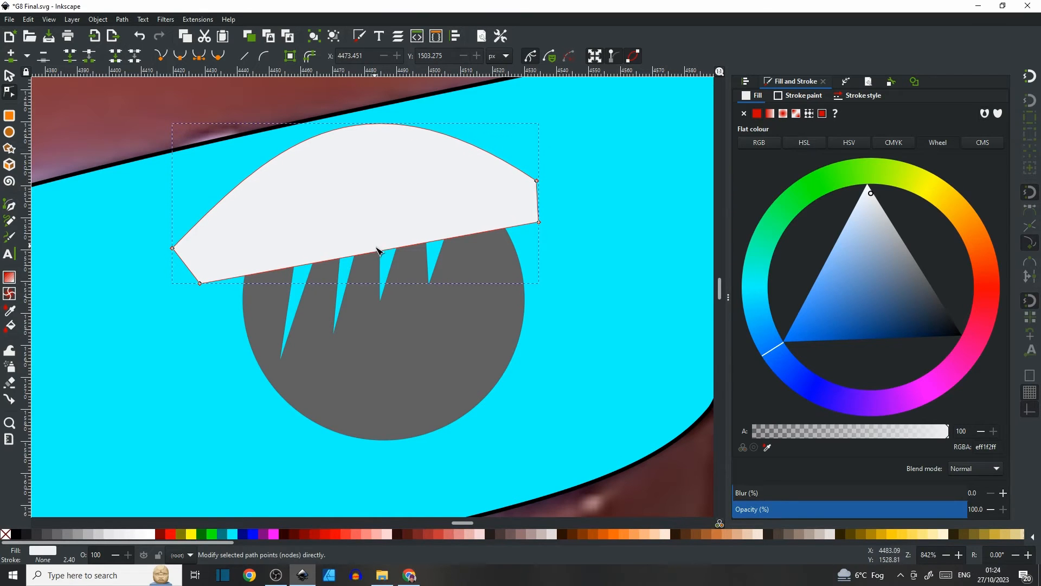
left_click_drag(367, 227, 354, 153)
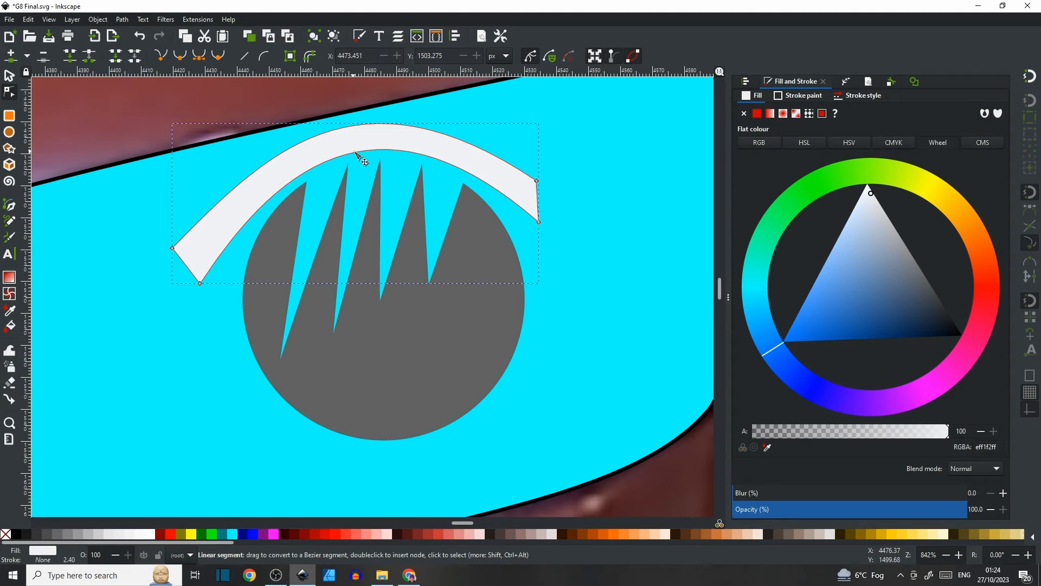
left_click_drag(536, 181, 549, 174)
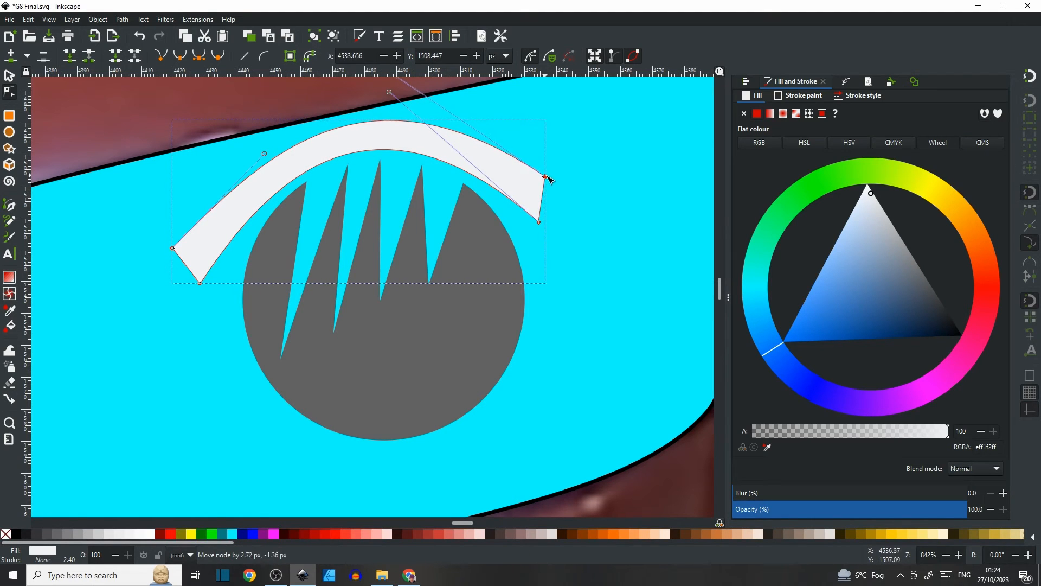
scroll(551, 178, "up", 2)
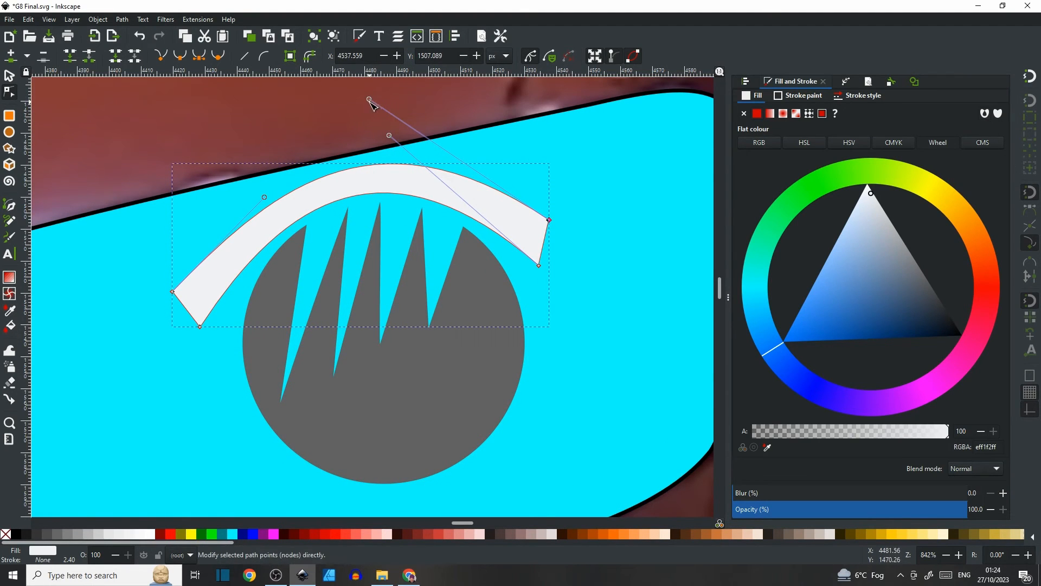
left_click(377, 107)
left_click(549, 220)
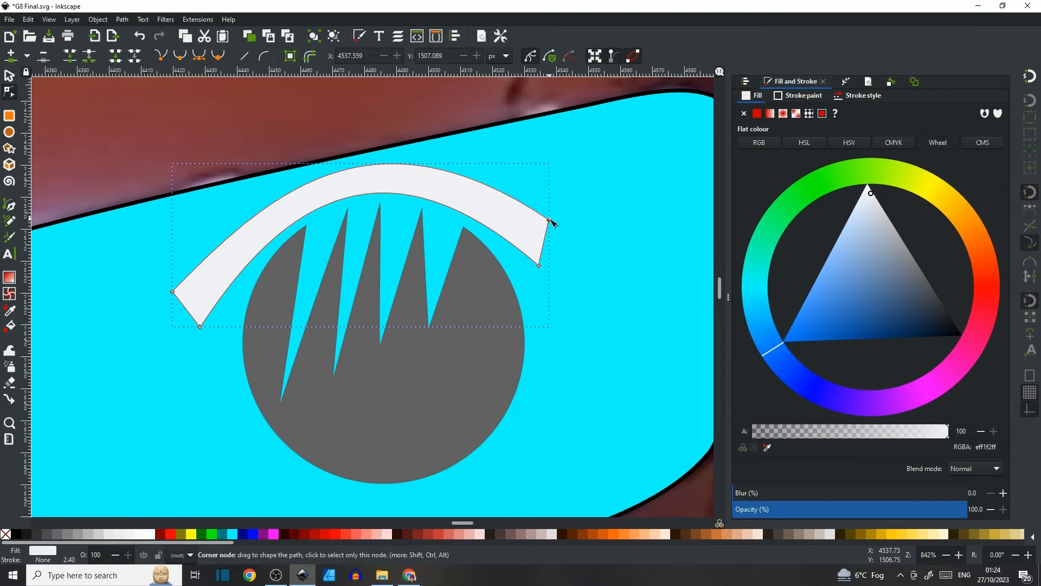
left_click_drag(371, 101, 401, 99)
left_click_drag(265, 197, 240, 185)
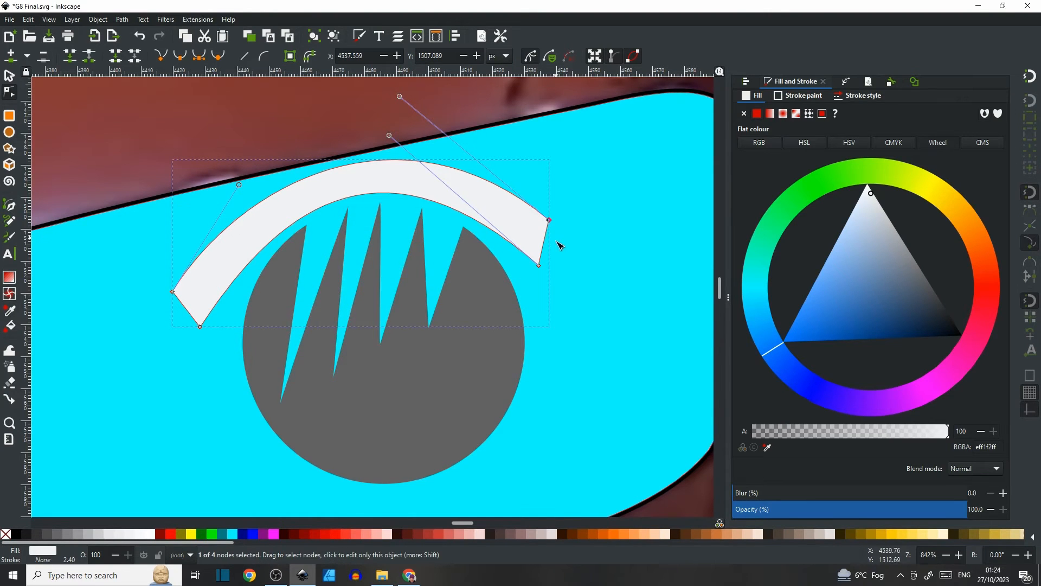
left_click(580, 264)
Adjust the handle at the arc's right end to refine the curve of its lower edge.
left_click_drag(588, 280, 424, 296)
left_click(367, 254)
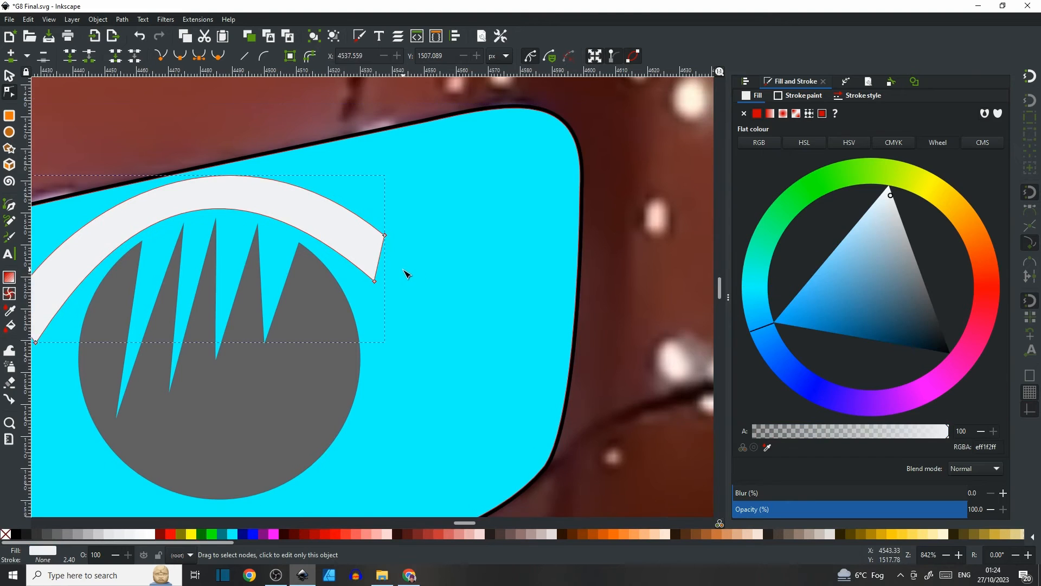
scroll(406, 273, "up", 2)
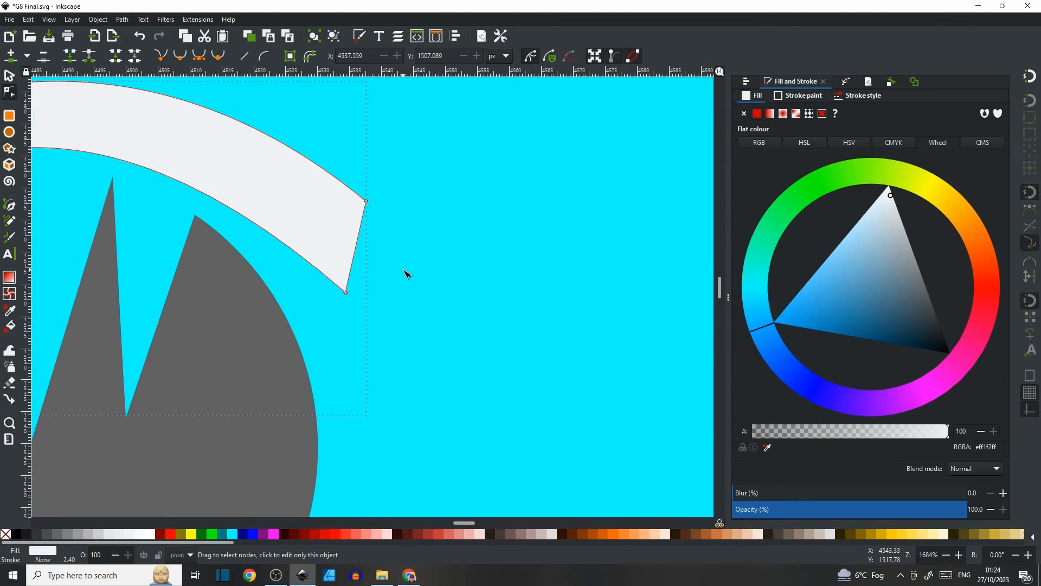
left_click(365, 250)
left_click(430, 239)
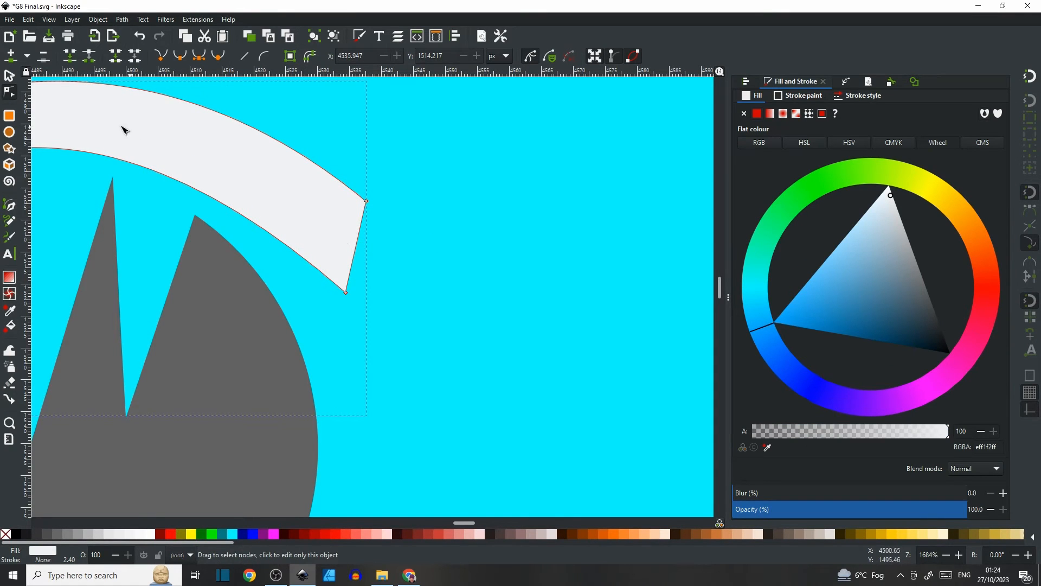
scroll(342, 247, "up", 2)
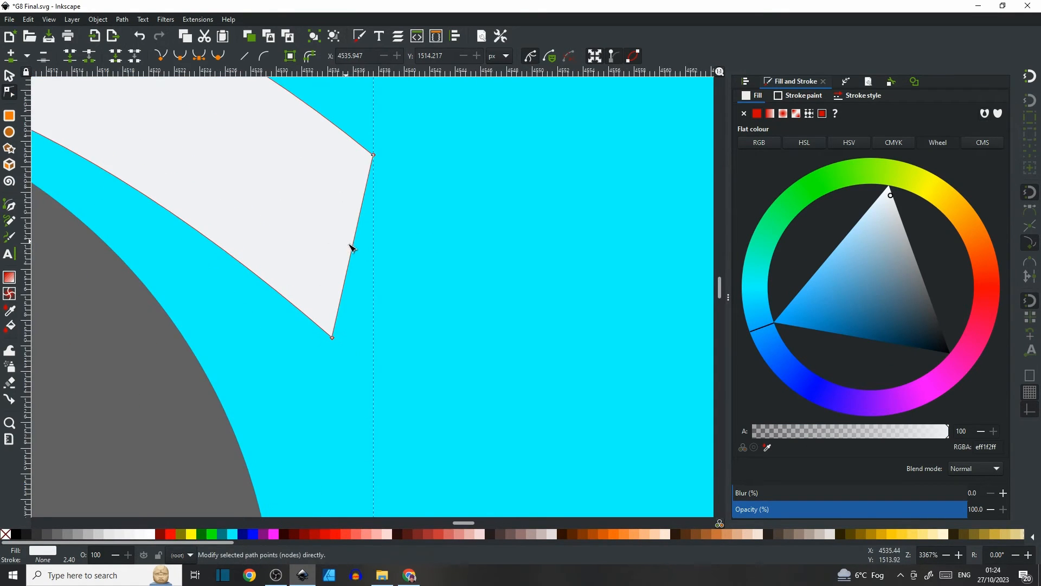
left_click(251, 270)
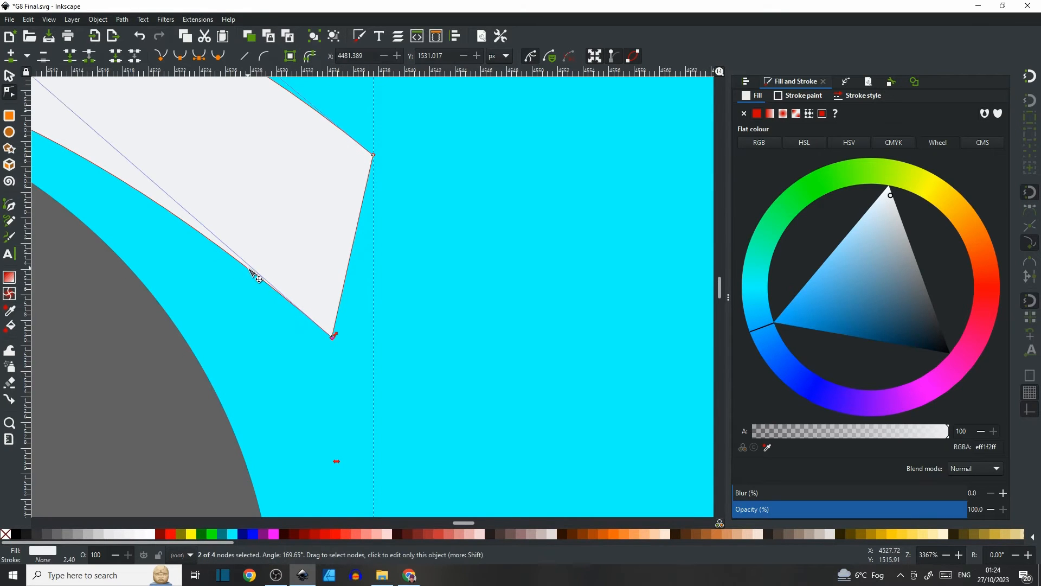
scroll(252, 270, "down", 5)
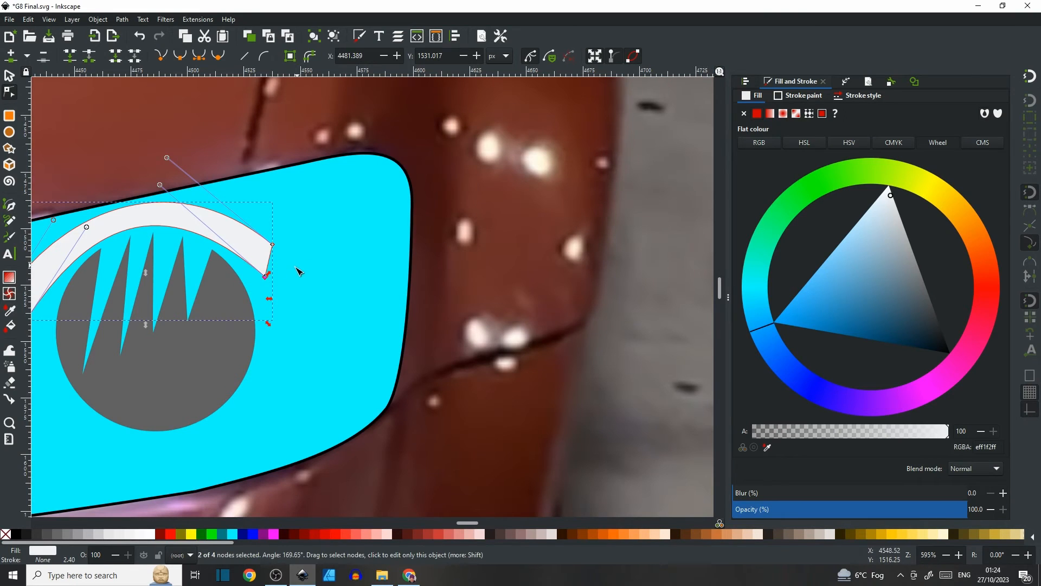
left_click(308, 270)
Round off the arc's left end by bending its straight end segment into a curve.
left_click(9, 76)
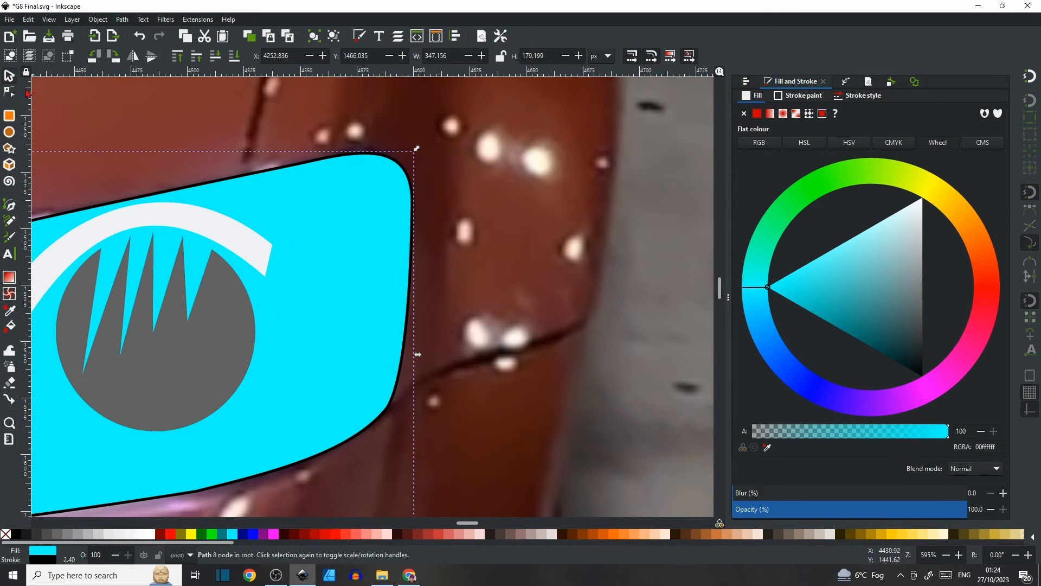
left_click(216, 225)
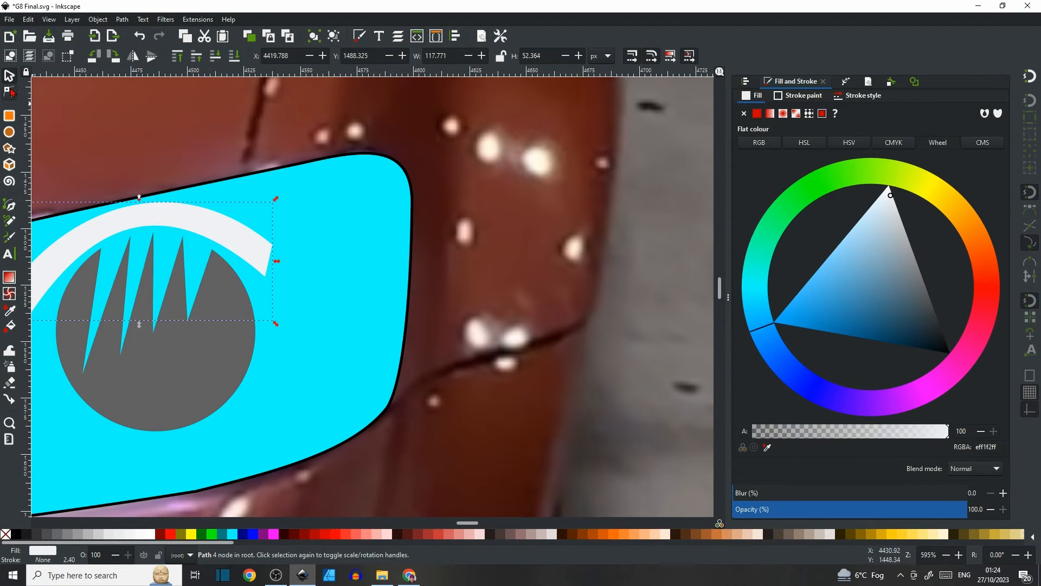
double_click(207, 214)
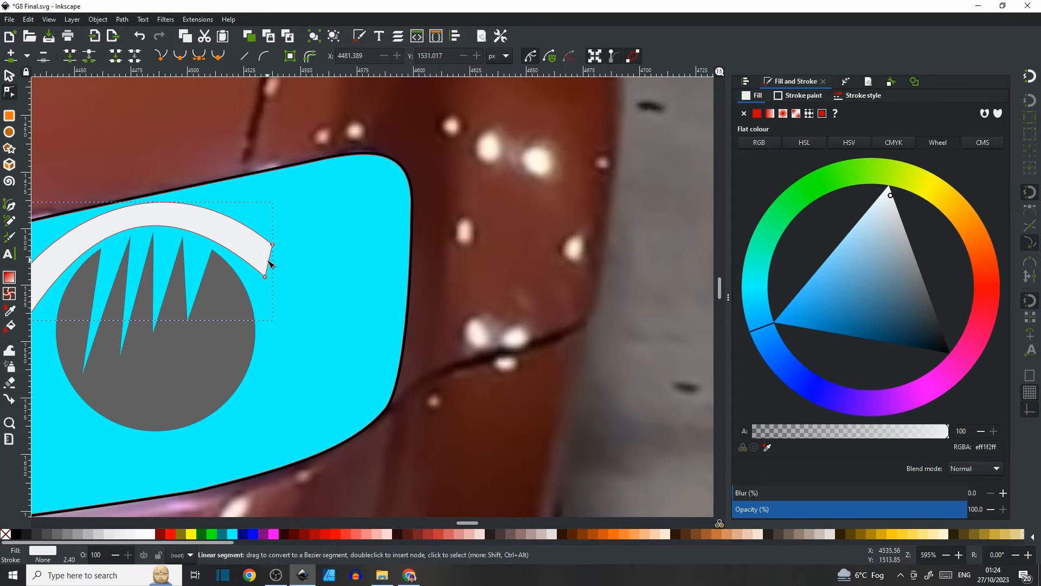
left_click(284, 271)
left_click_drag(283, 283, 493, 232)
left_click(232, 252)
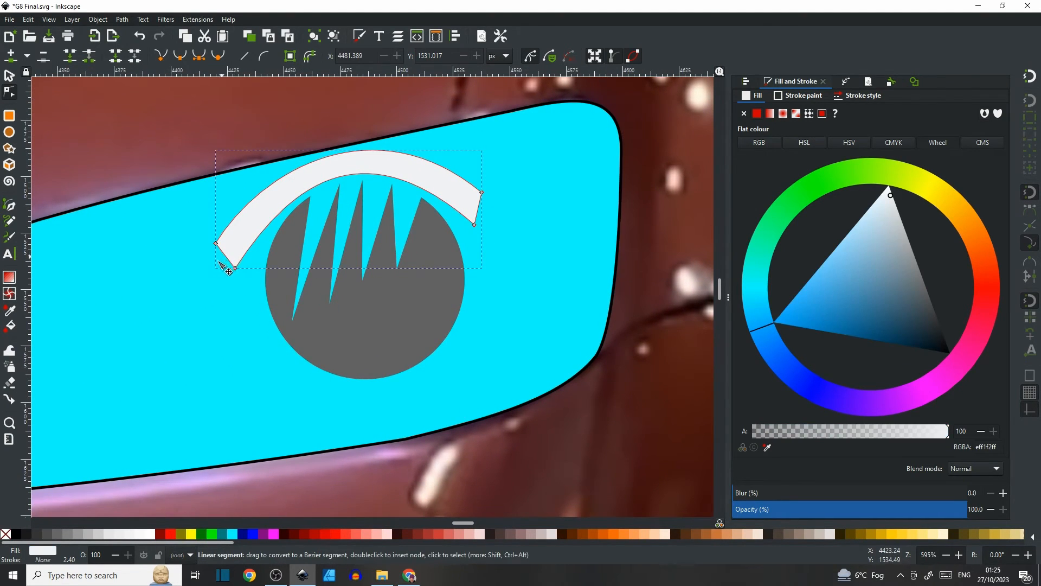
left_click_drag(219, 262, 216, 265)
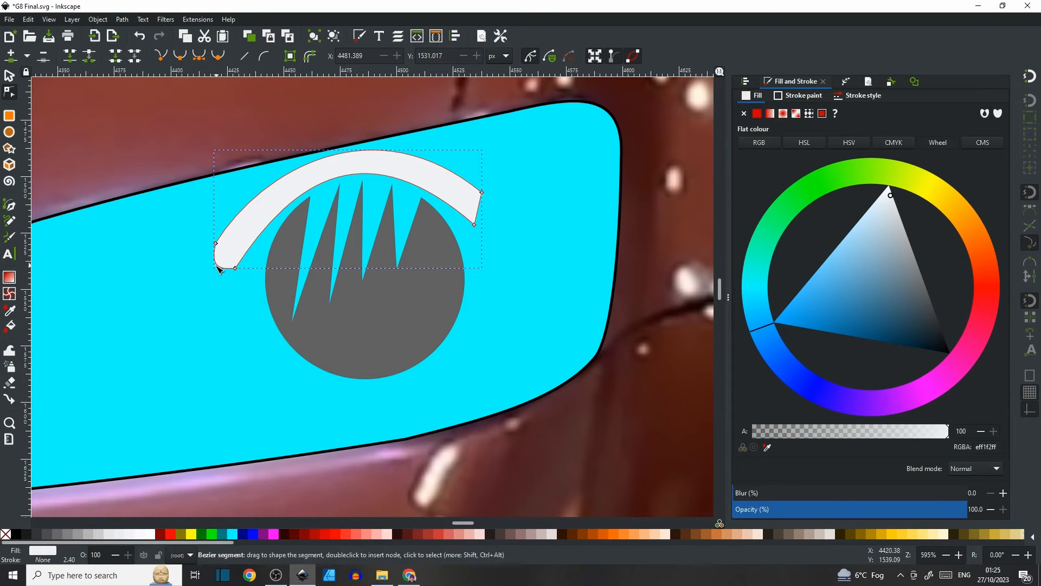
scroll(227, 276, "up", 4)
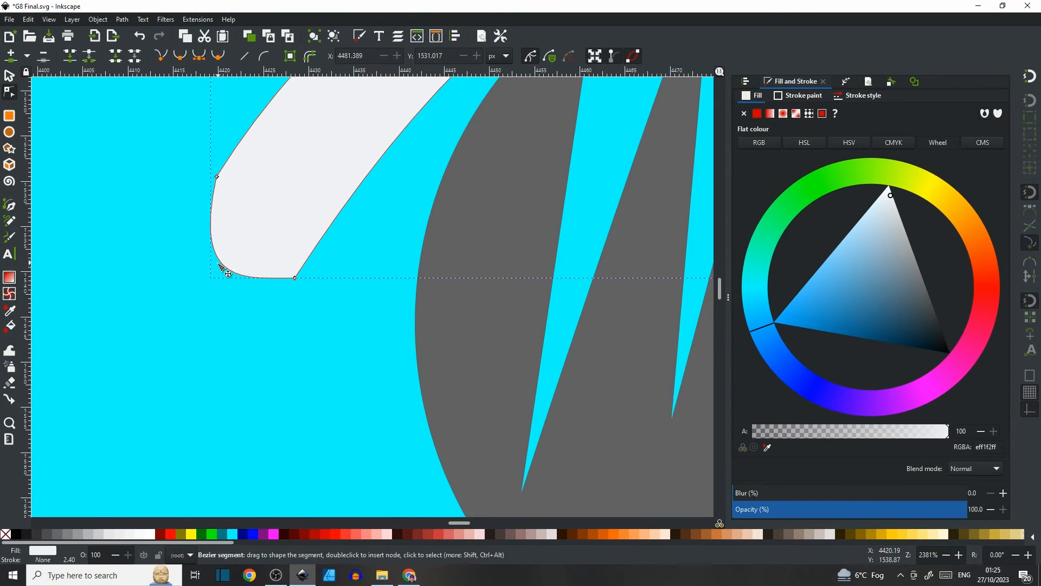
left_click_drag(228, 273, 221, 268)
scroll(274, 260, "down", 4)
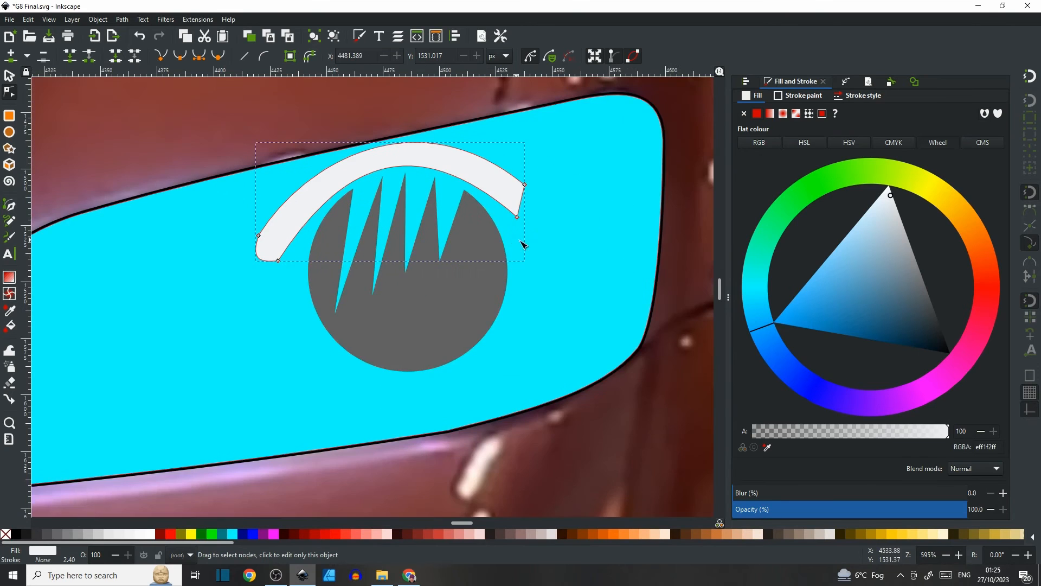
Round off the arc's right end by curving its end segment and adjusting the neighbouring node's handles.
scroll(345, 249, "up", 5)
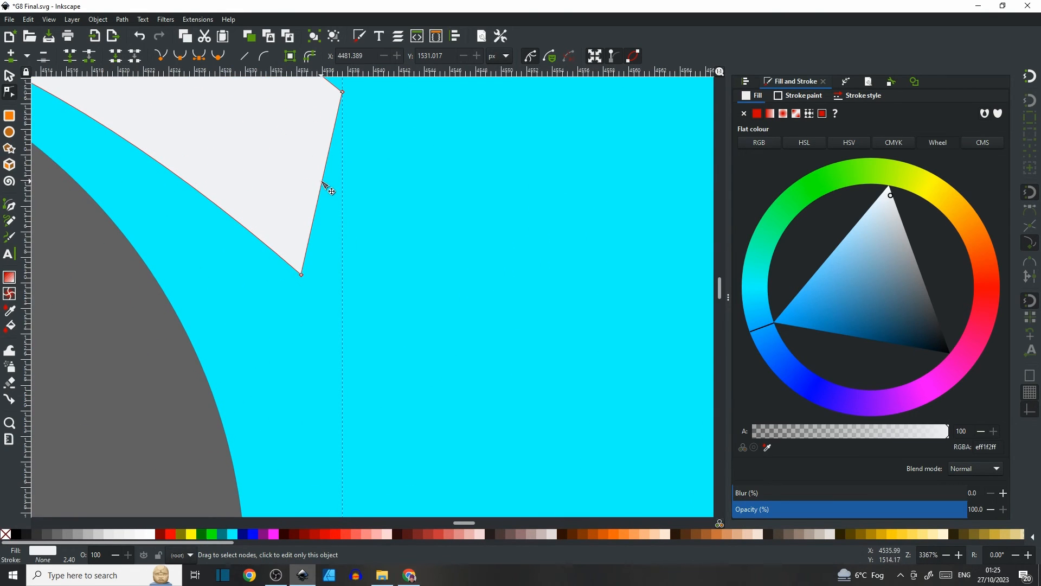
left_click_drag(331, 174, 390, 217)
scroll(397, 210, "up", 4)
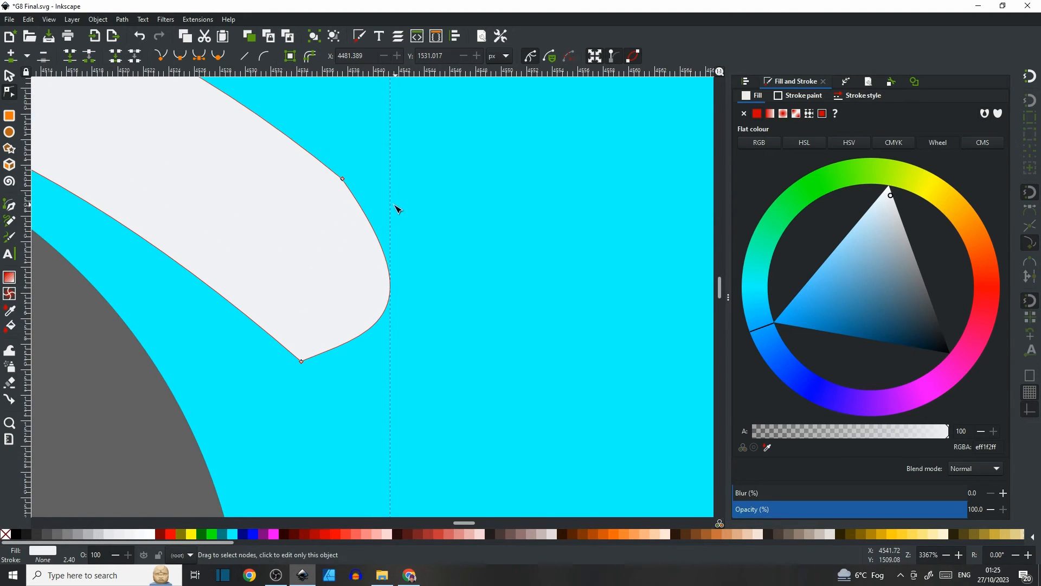
left_click(343, 179)
left_click_drag(446, 322, 458, 300)
left_click_drag(363, 335, 360, 362)
scroll(292, 309, "down", 2)
scroll(292, 309, "down", 1)
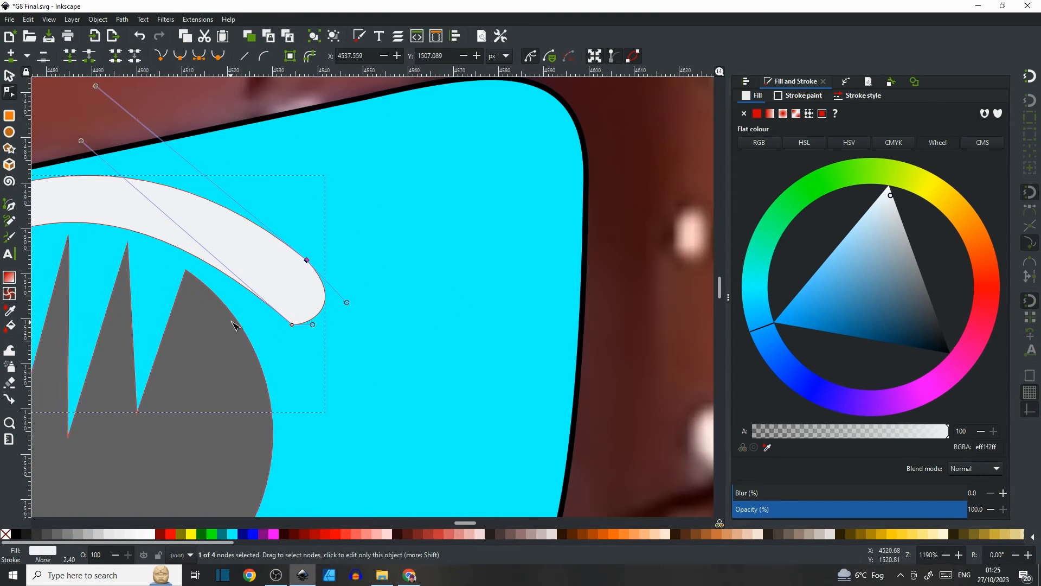
Draw a closed zigzag shape with the Bezier tool filling the gaps between the spike tips and the arc.
left_click_drag(236, 320, 418, 280)
left_click_drag(278, 252, 365, 222)
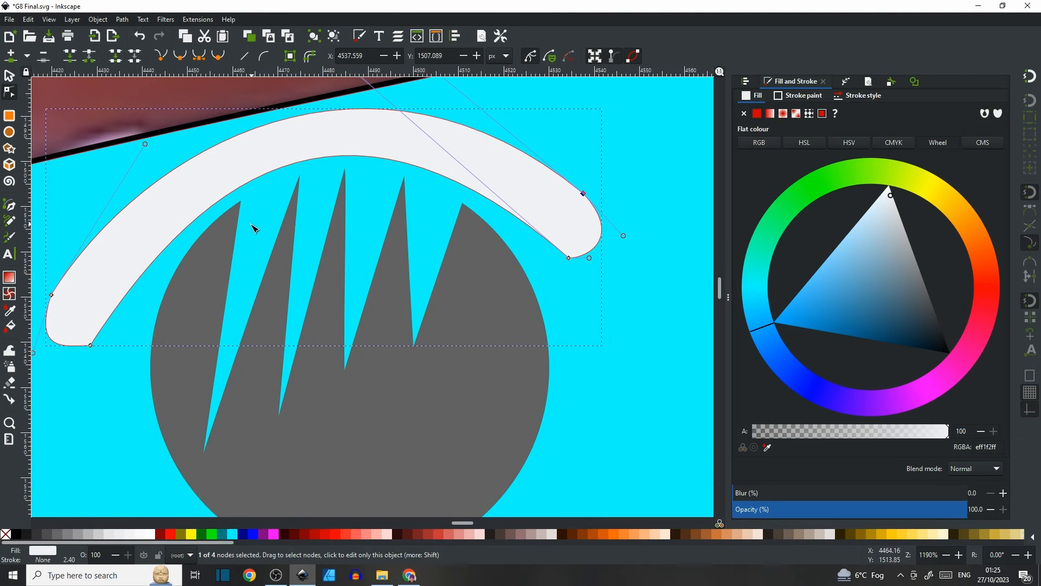
left_click(9, 207)
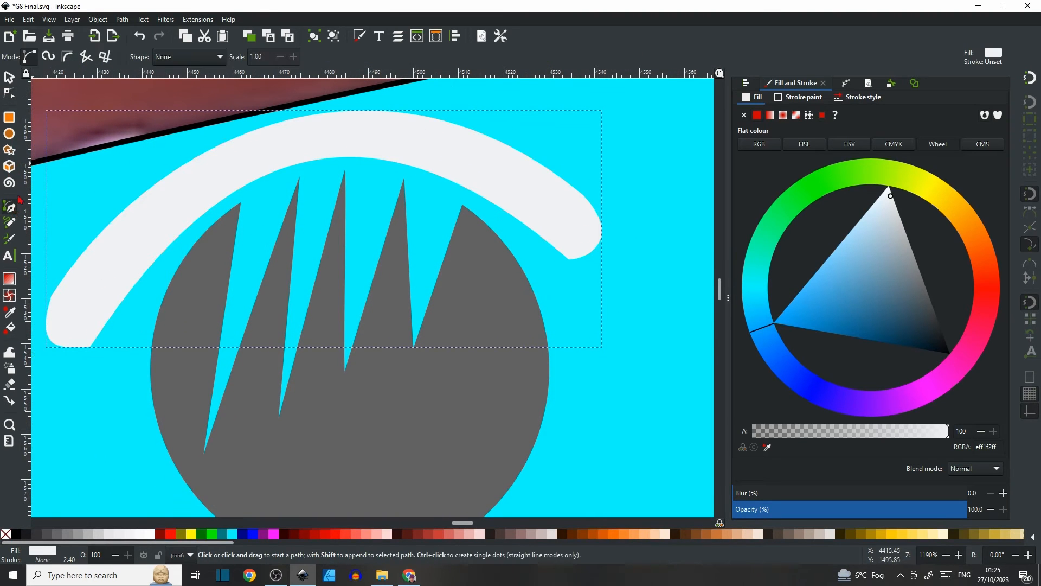
left_click(256, 151)
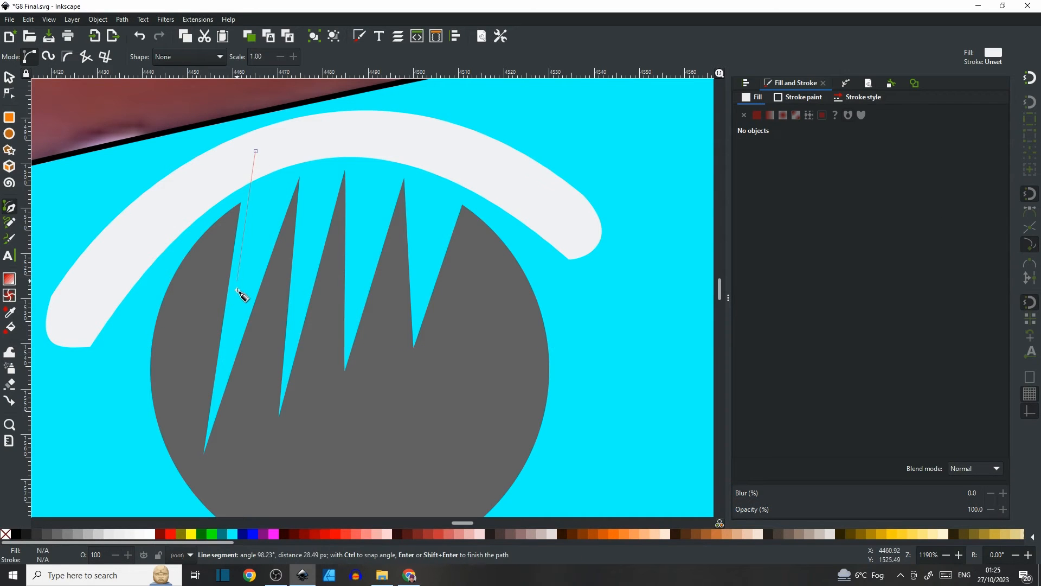
left_click(231, 324)
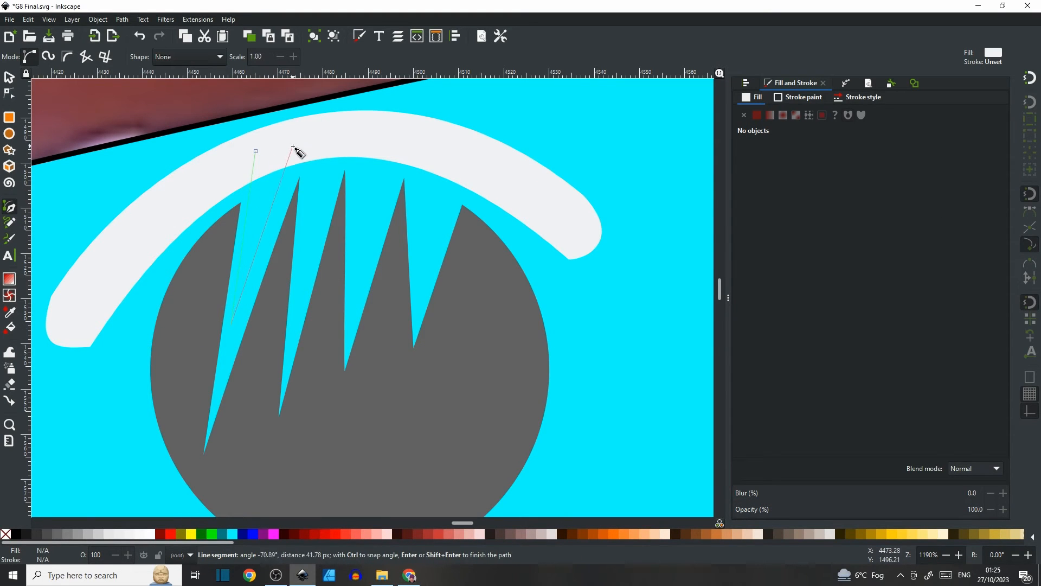
left_click(306, 136)
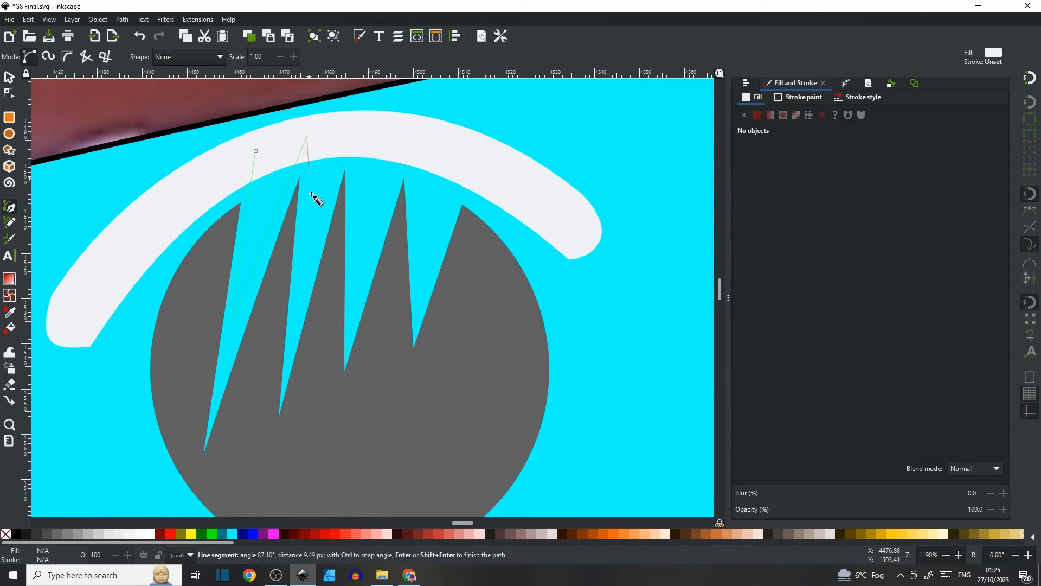
left_click(302, 273)
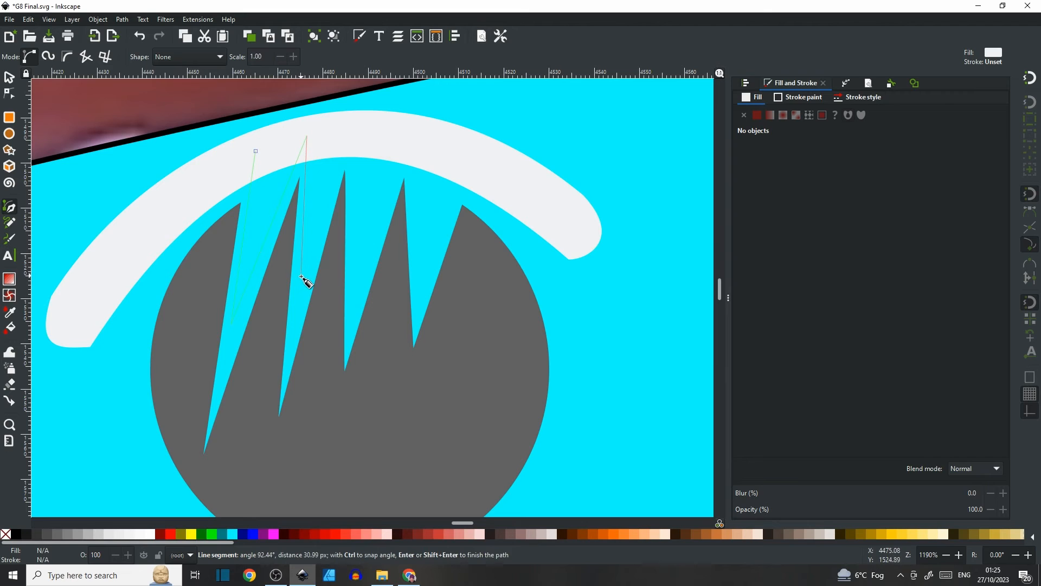
left_click(349, 130)
left_click(352, 292)
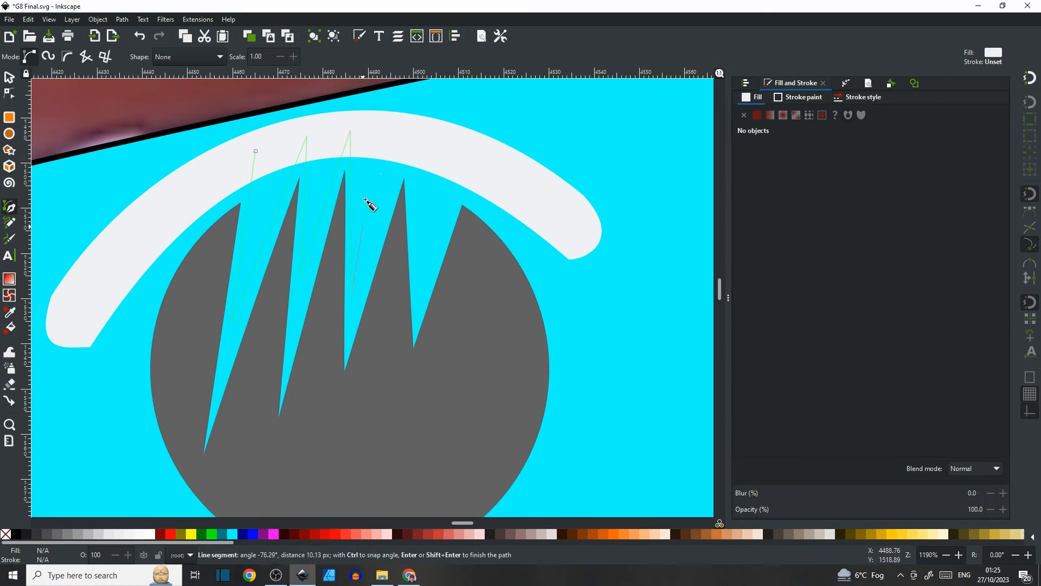
left_click(408, 141)
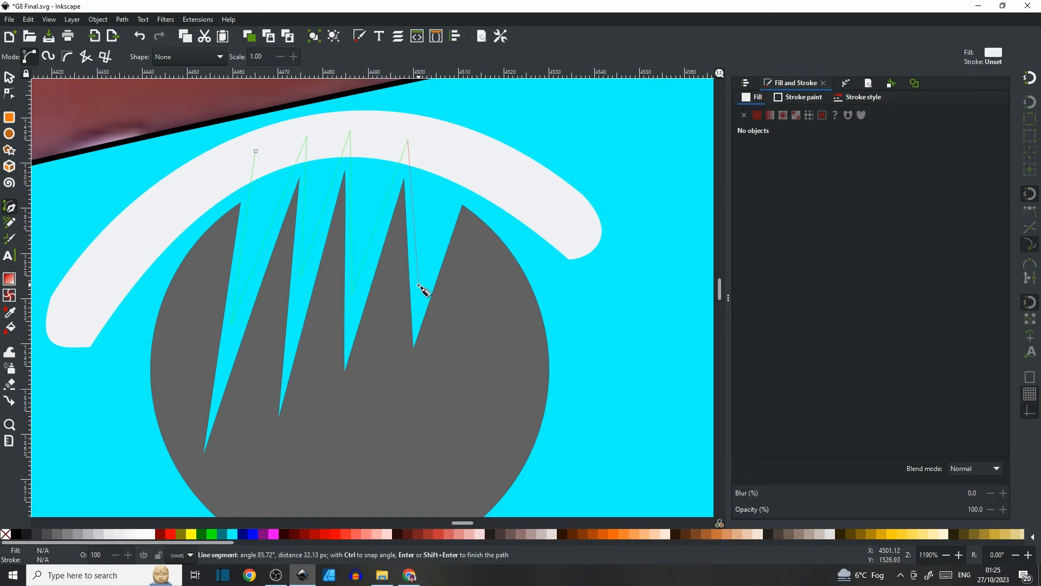
left_click(418, 283)
left_click(472, 154)
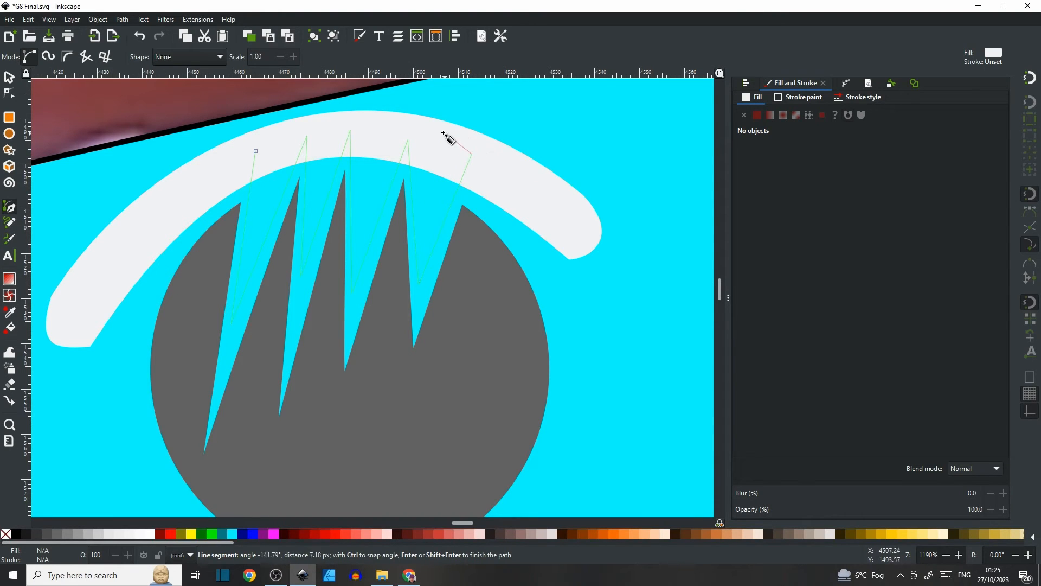
left_click(437, 129)
left_click(378, 121)
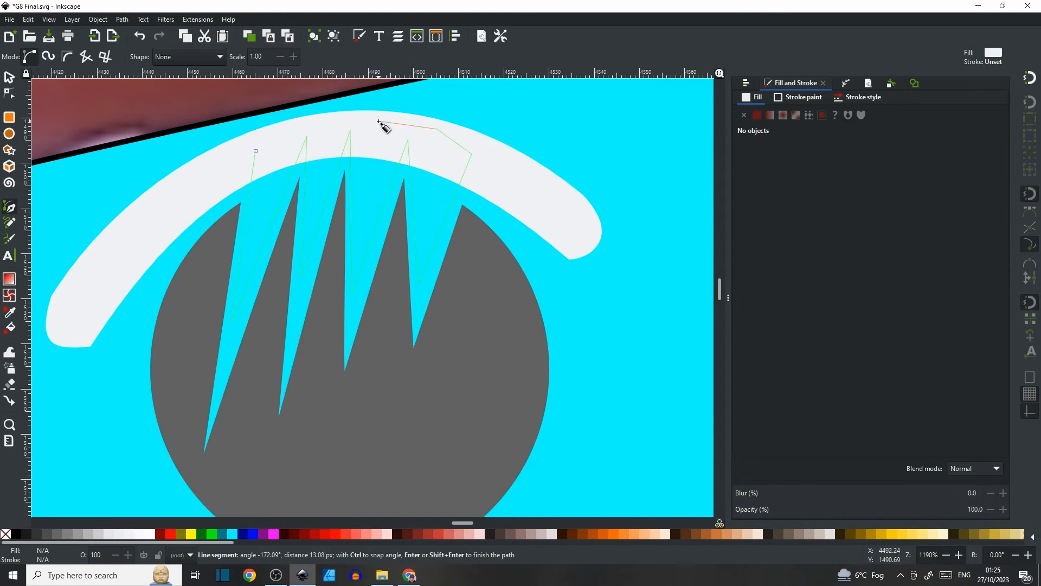
left_click(320, 123)
left_click(272, 131)
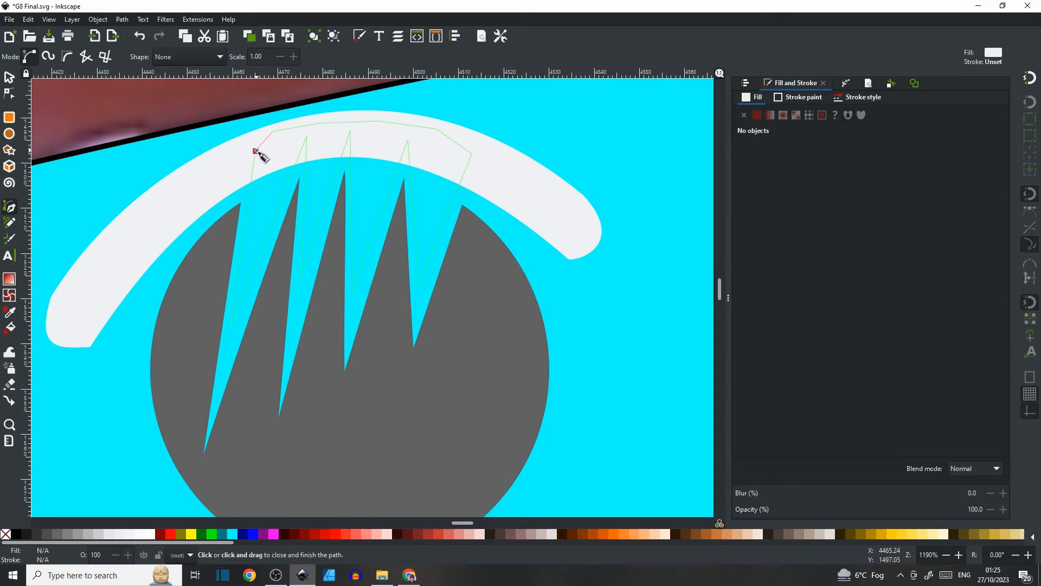
left_click(256, 152)
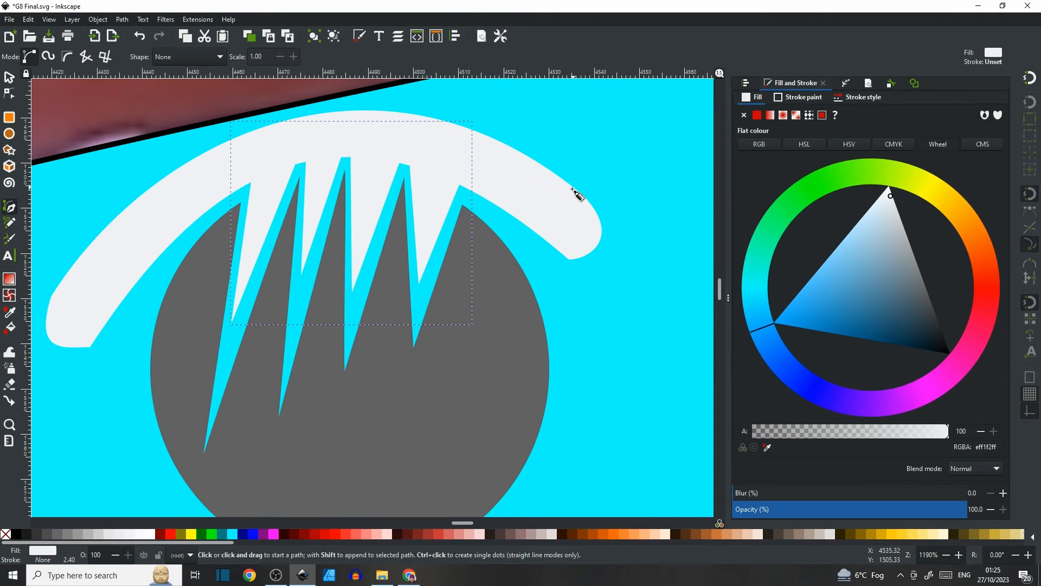
Select the zigzag shape together with the arc and union them into a single path.
left_click(8, 80)
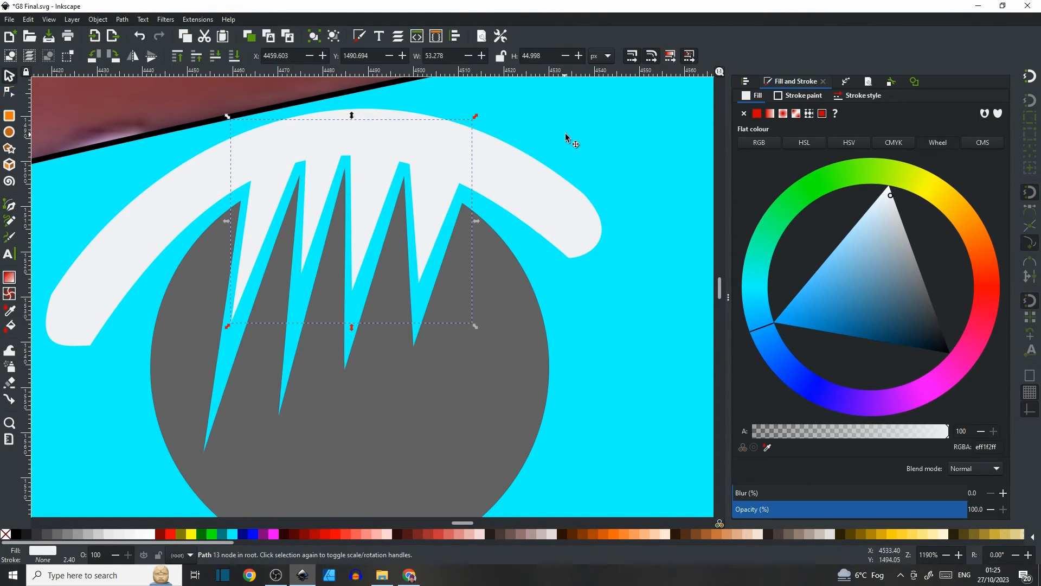
left_click(353, 187)
left_click(375, 176)
left_click(169, 211, "shift")
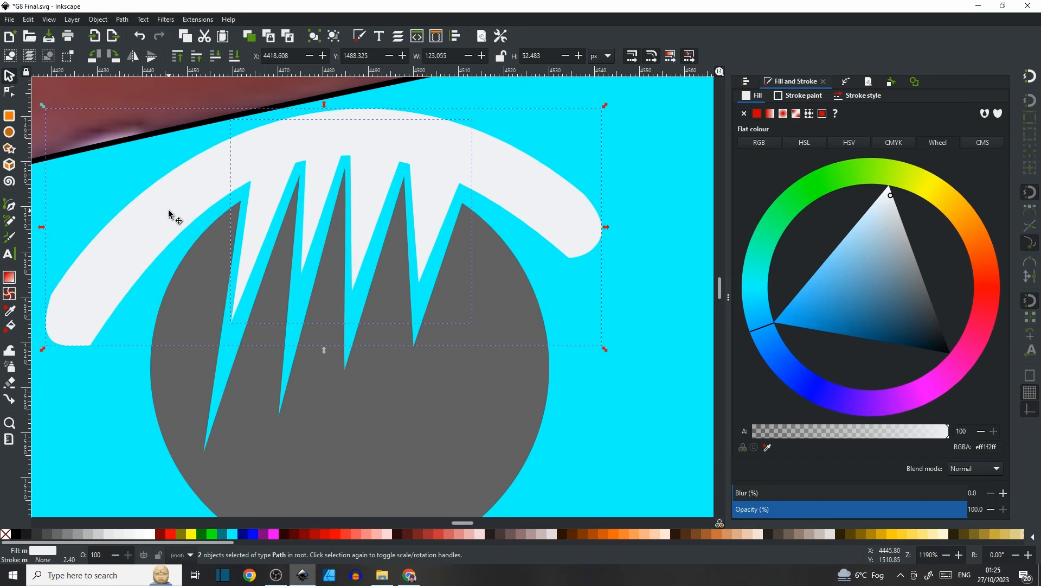
left_click(122, 20)
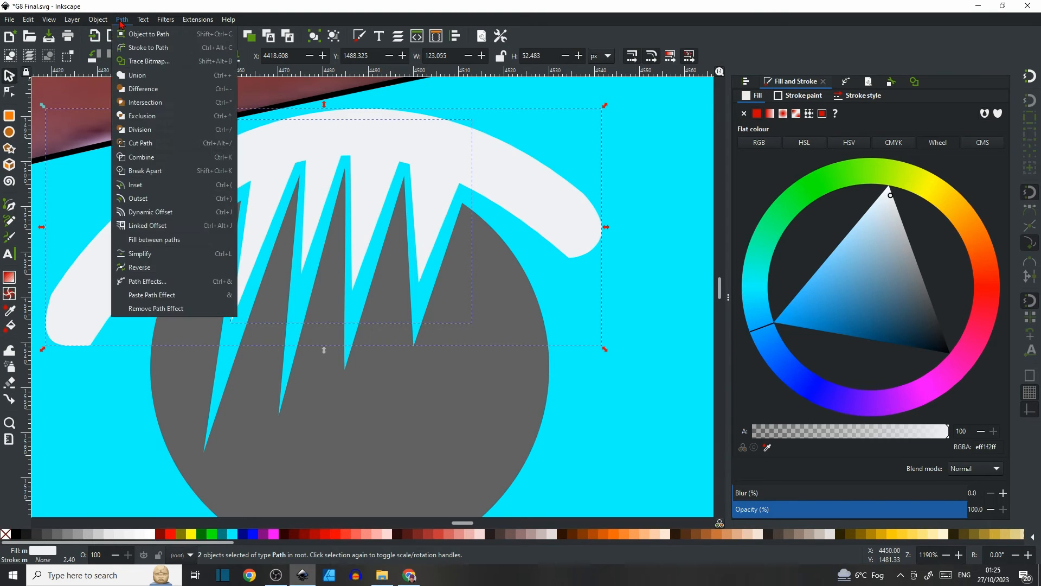
left_click(135, 74)
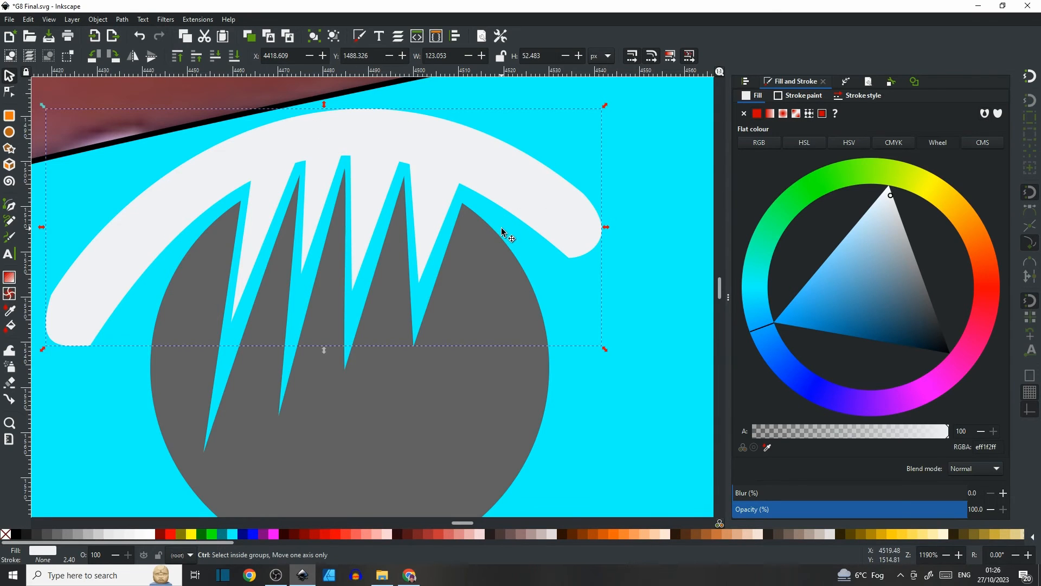
Examine the finished reference headlight's reflector and highlight detail elsewhere on the canvas.
scroll(503, 232, "down", 3)
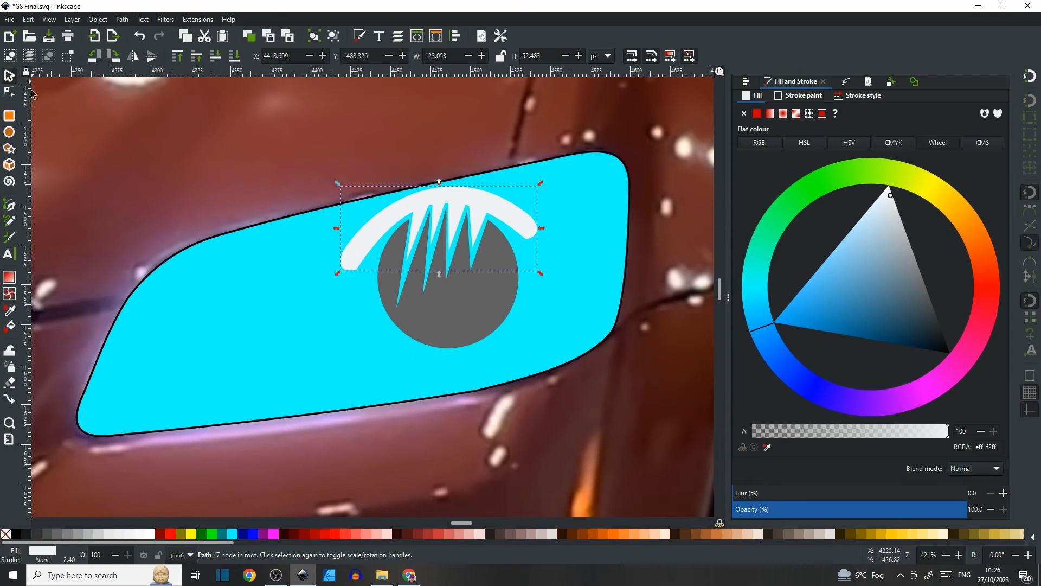
left_click(232, 269)
scroll(325, 293, "down", 3)
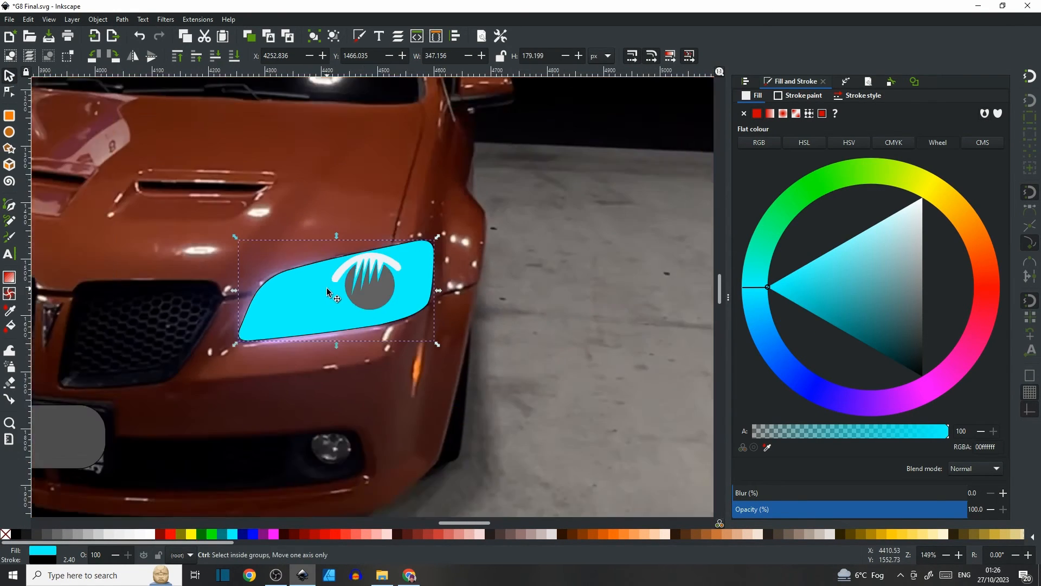
scroll(326, 292, "down", 2)
left_click_drag(206, 293, 501, 275)
left_click_drag(196, 237, 247, 296)
scroll(247, 295, "up", 5)
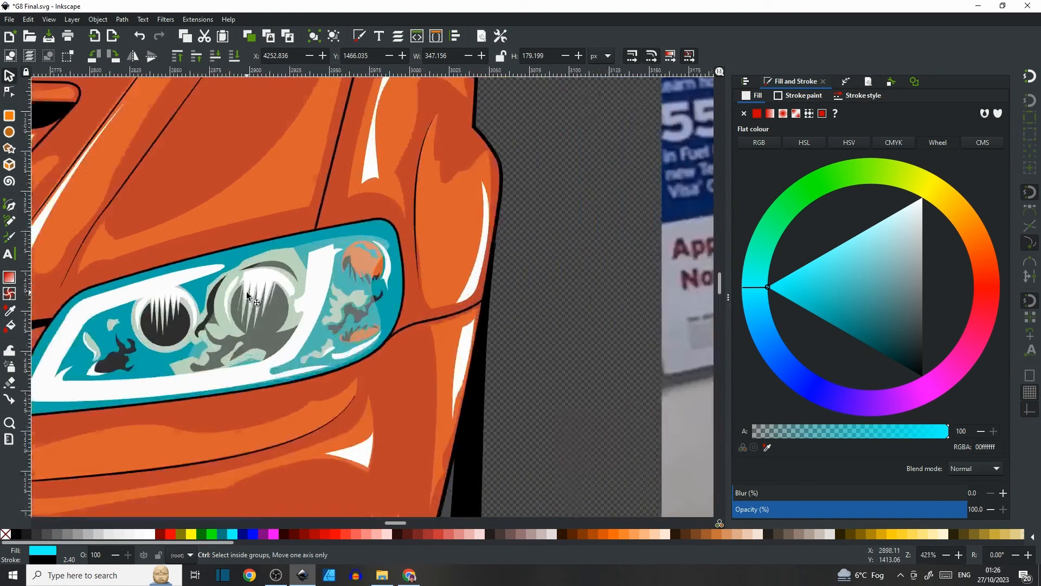
scroll(247, 296, "up", 3)
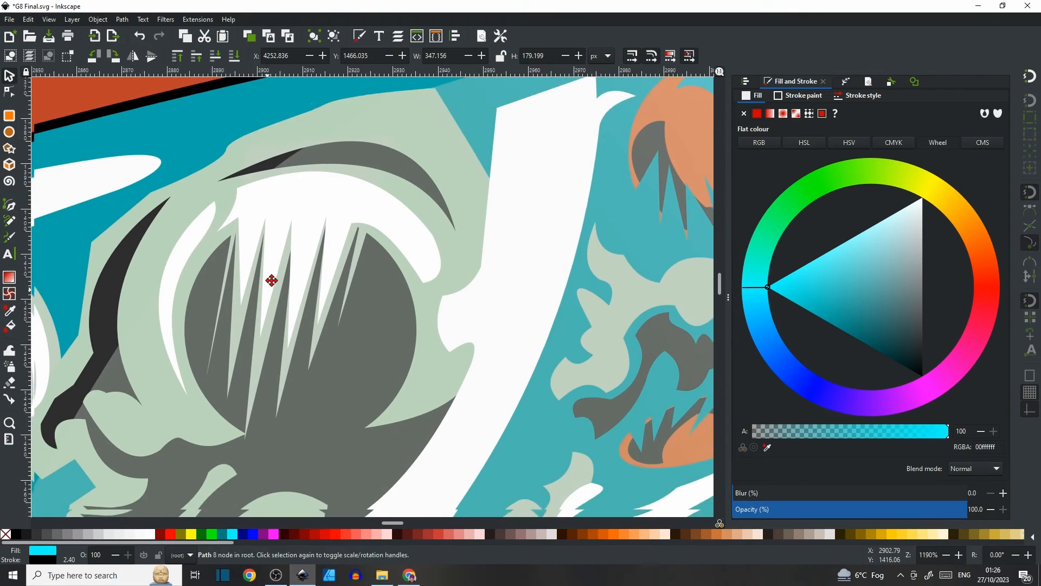
Fill the spiky reflector circle with an orange flat colour (e06f14).
left_click_drag(271, 280, 292, 223)
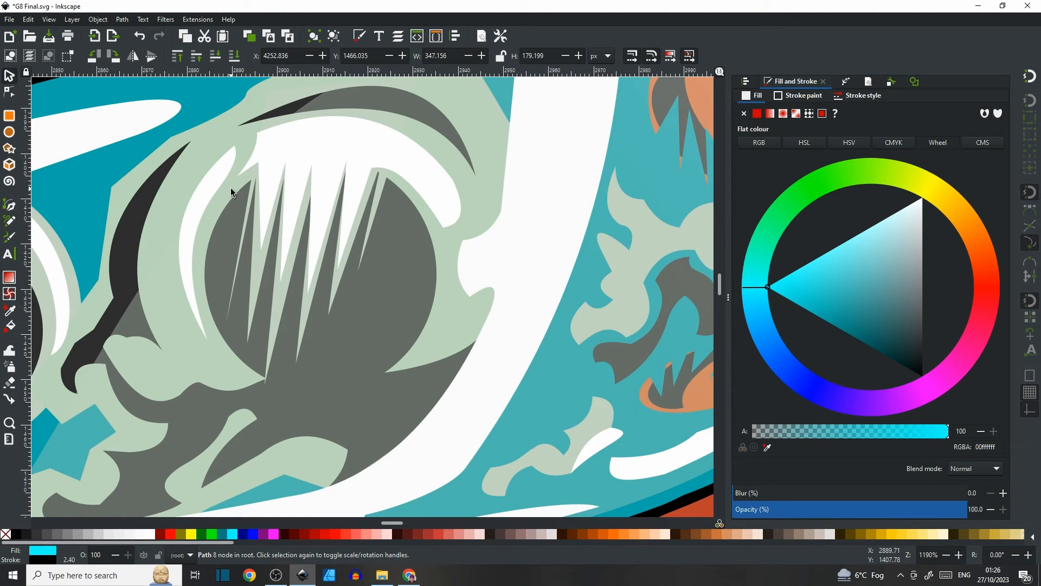
scroll(330, 230, "down", 1)
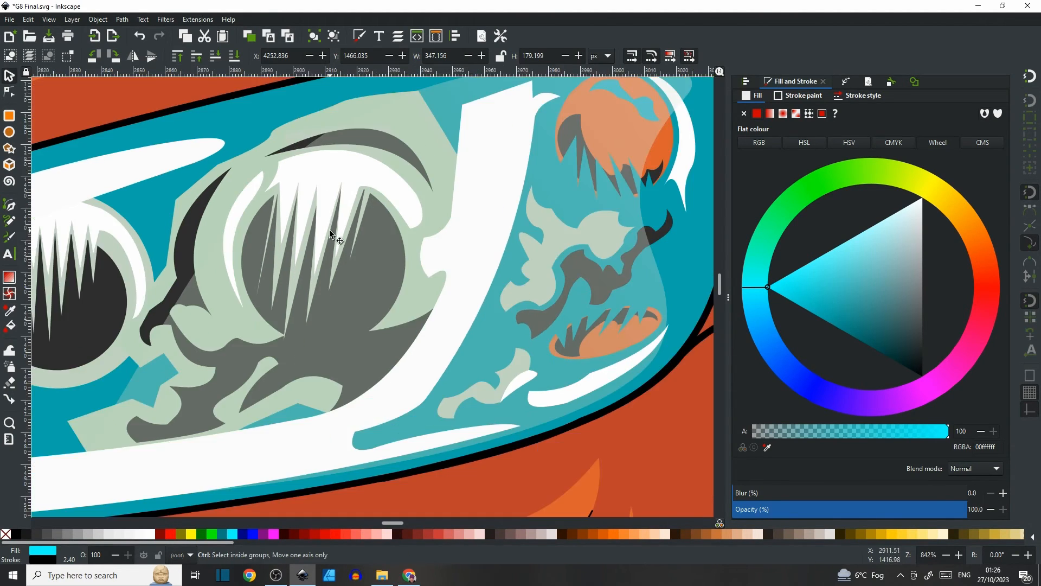
left_click_drag(510, 182, 253, 223)
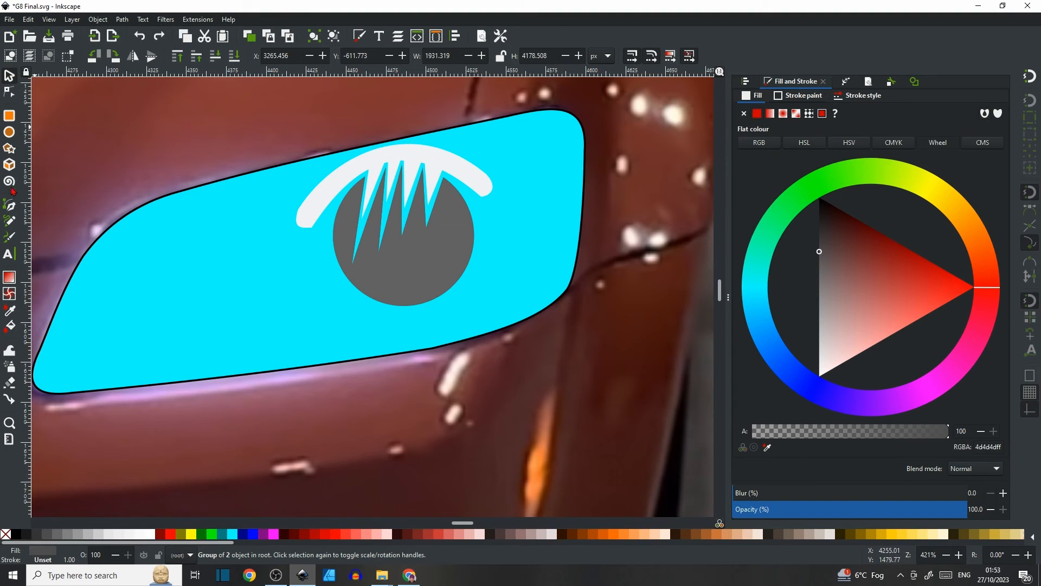
left_click(437, 246)
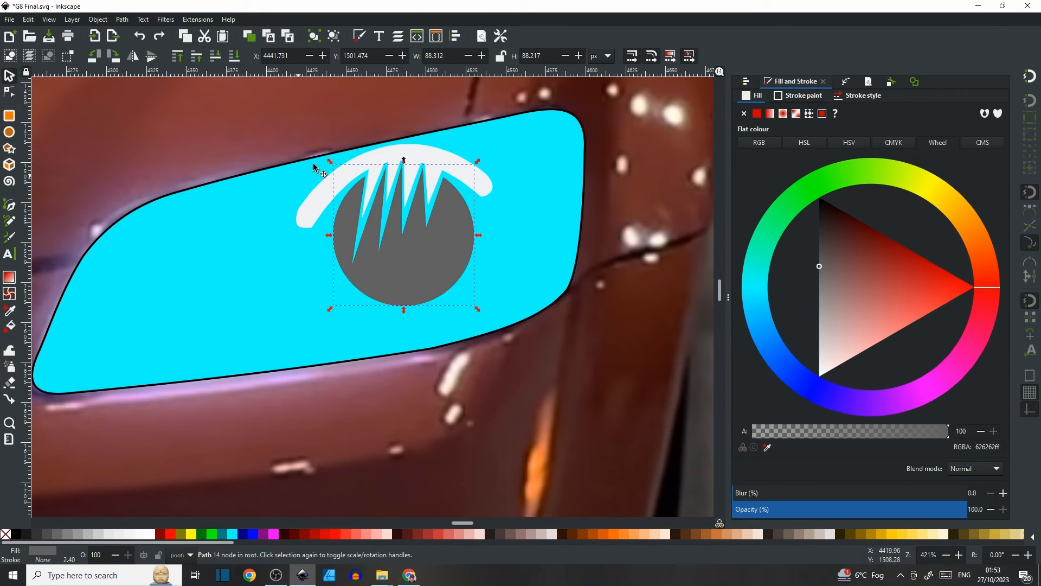
left_click_drag(993, 254, 980, 234)
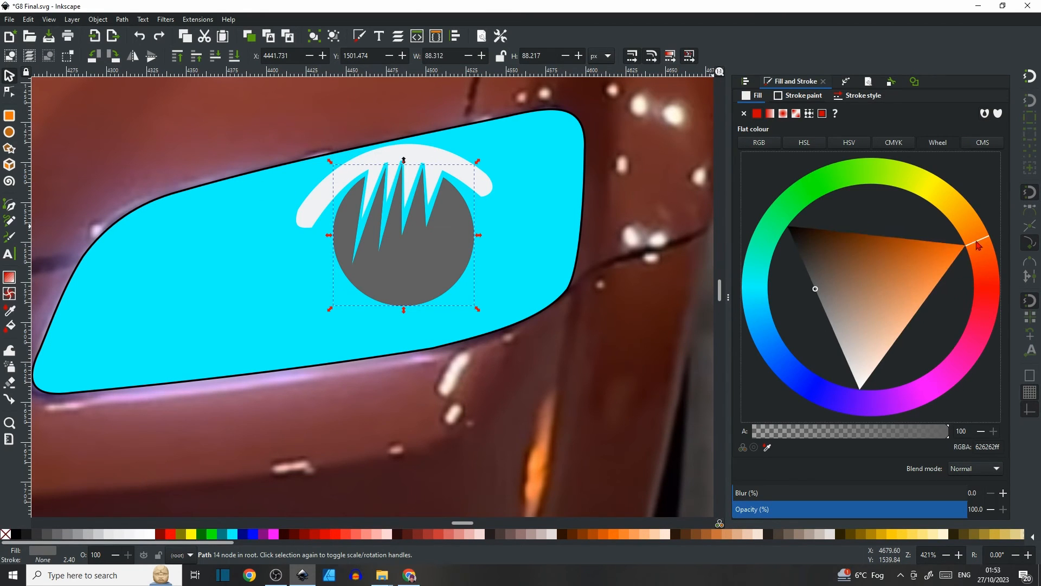
left_click(958, 239)
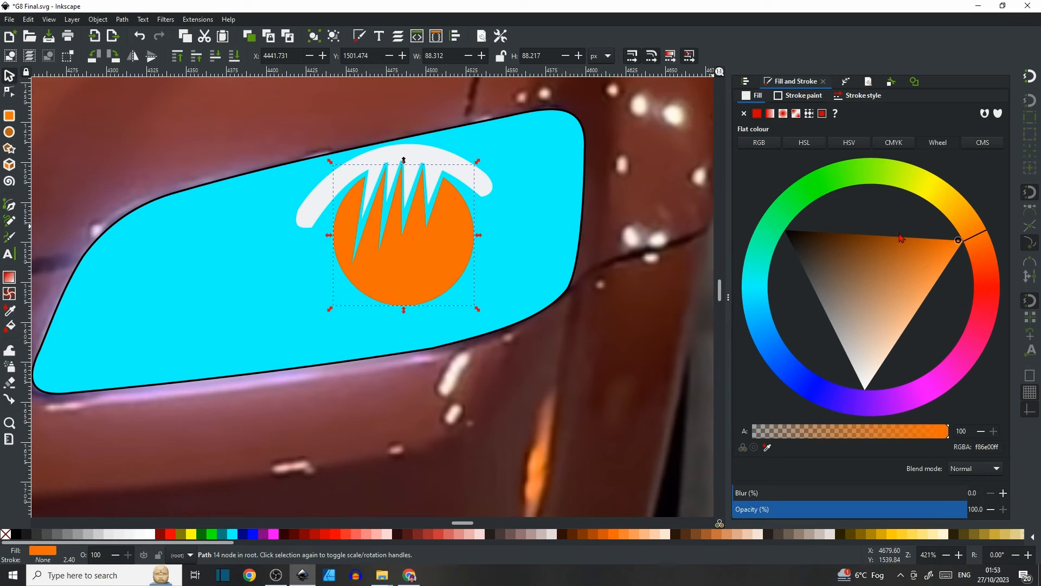
mouse_move(952, 243)
left_mouse_down()
mouse_move(931, 247)
mouse_move(940, 258)
left_mouse_up()
Move the orange reflector to the headlight's right end and shift the grey reflector and white arc further left.
left_click_drag(421, 263, 624, 187)
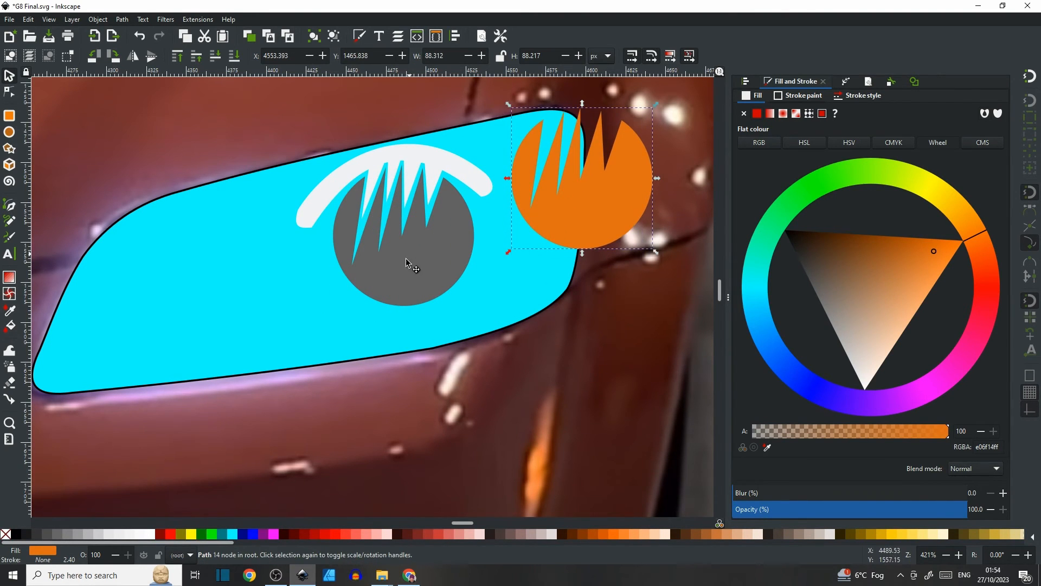
left_click_drag(408, 264, 294, 308)
left_click_drag(368, 168, 258, 210)
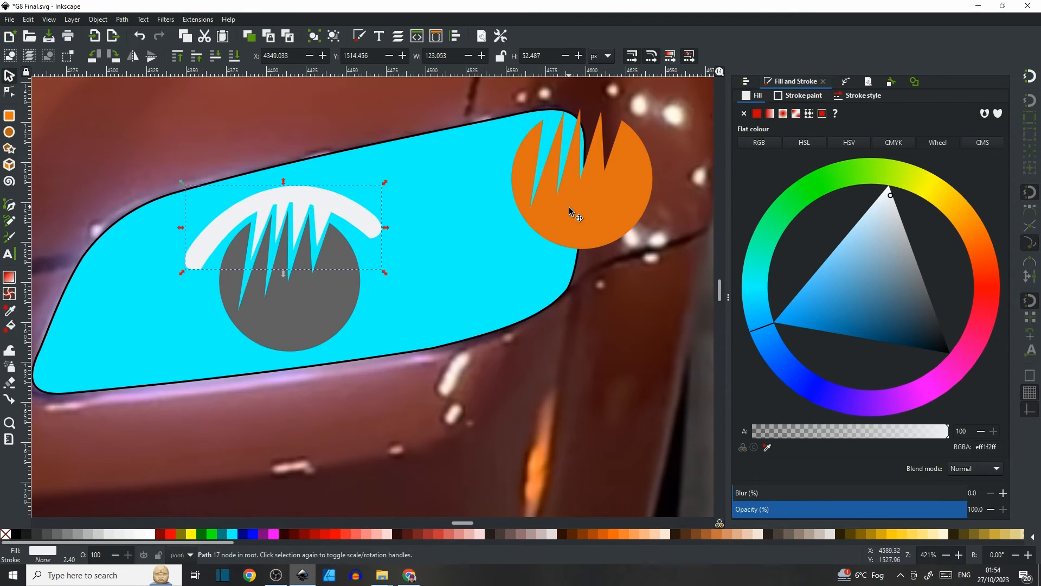
left_click(570, 208)
left_click_drag(569, 208, 520, 233)
Compare the headlight tracing with the finished reference illustration across the page.
key("5")
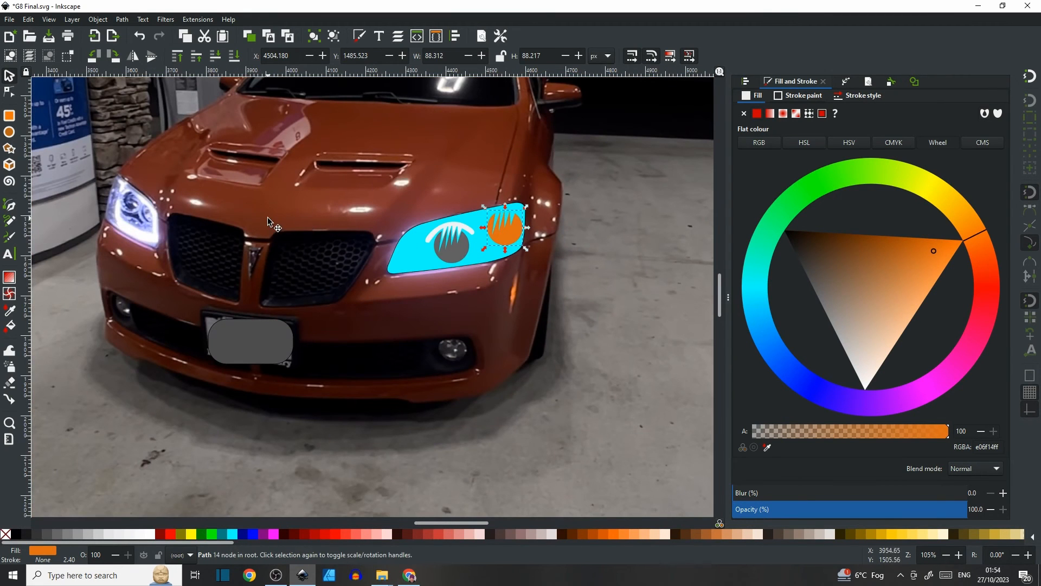
scroll(268, 217, "left", 8)
scroll(237, 224, "up", 4)
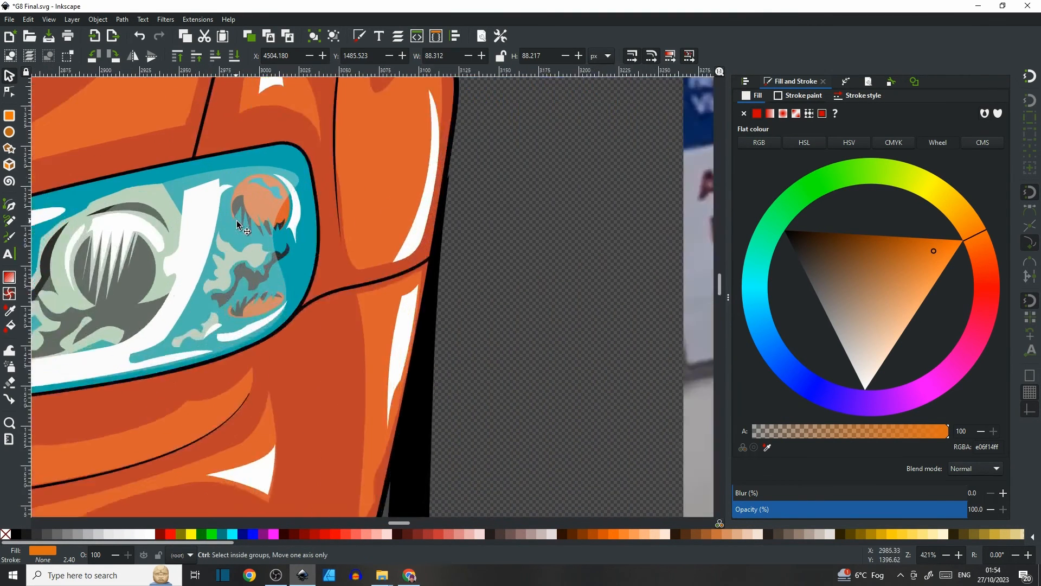
scroll(237, 223, "down", 4)
scroll(223, 211, "right", 8)
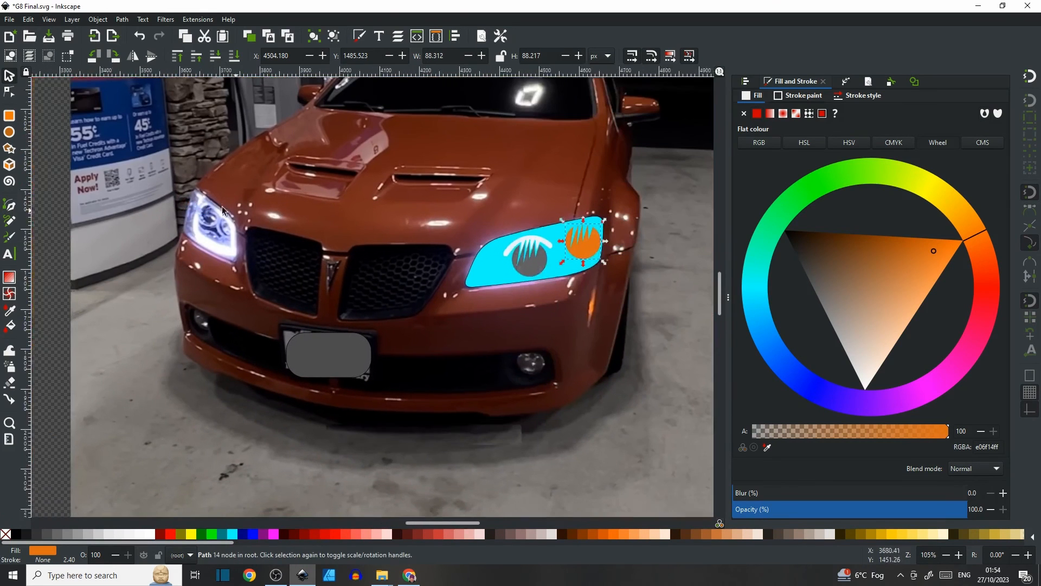
scroll(222, 211, "right", 6)
scroll(363, 221, "up", 5)
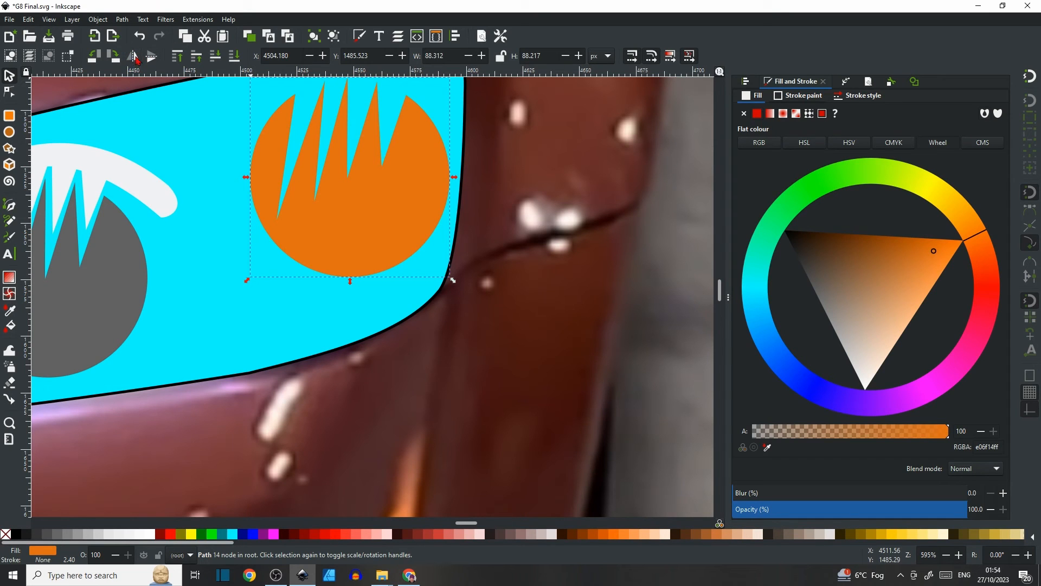
Try flipping the orange reflector vertically and move it into the headlight's upper right corner.
left_click(151, 56)
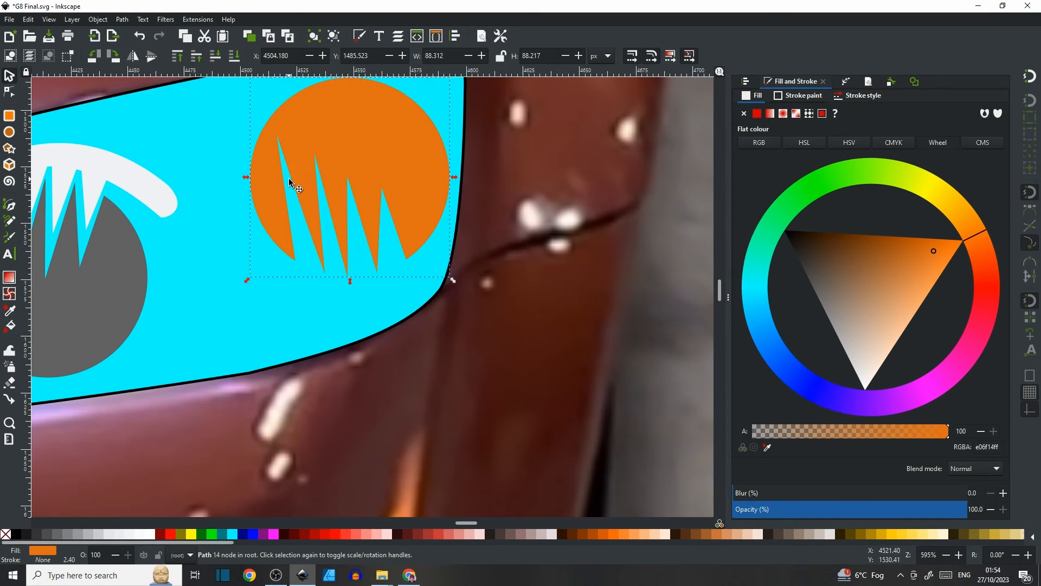
scroll(333, 155, "left", 2)
scroll(332, 155, "down", 1)
scroll(358, 162, "left", 3)
scroll(447, 168, "up", 2)
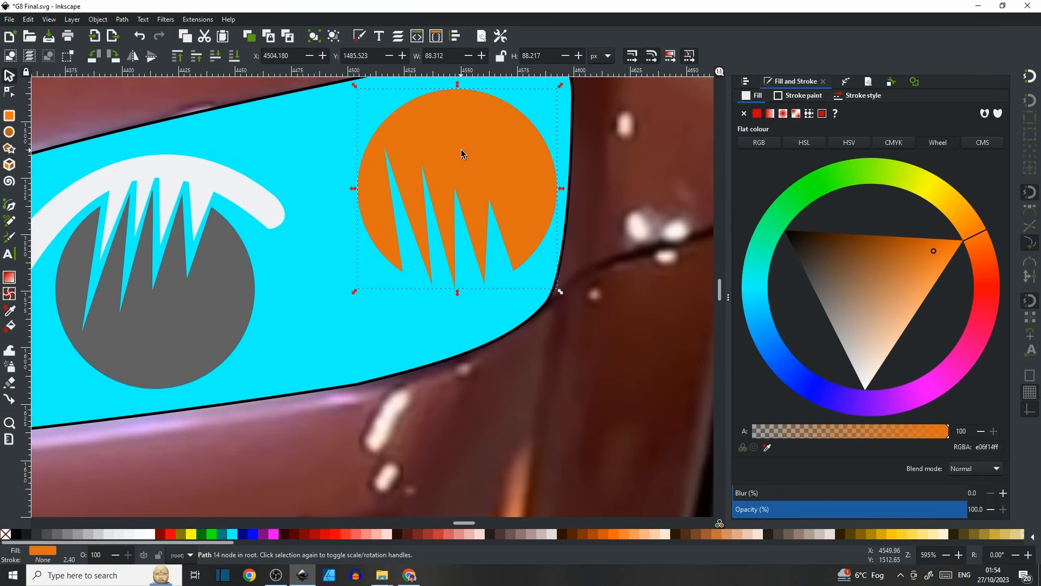
left_click(152, 56)
mouse_move(389, 233)
left_mouse_down()
mouse_move(351, 293)
mouse_move(307, 297)
mouse_move(386, 279)
mouse_move(477, 194)
mouse_move(488, 167)
left_mouse_up()
Flip the orange reflector vertically and scale it down to about 51 px wide.
scroll(475, 196, "up", 2)
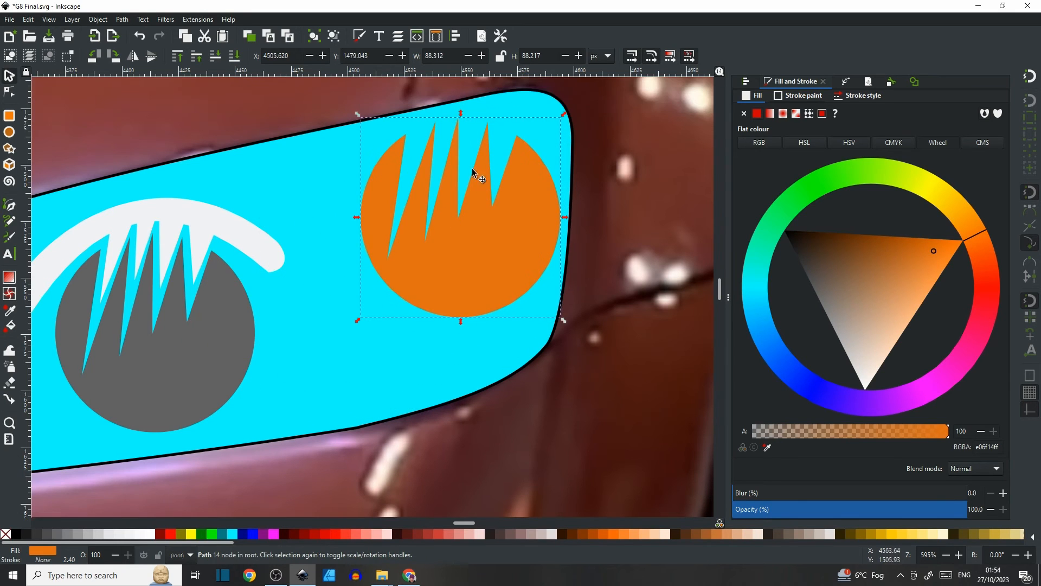
left_click(152, 60)
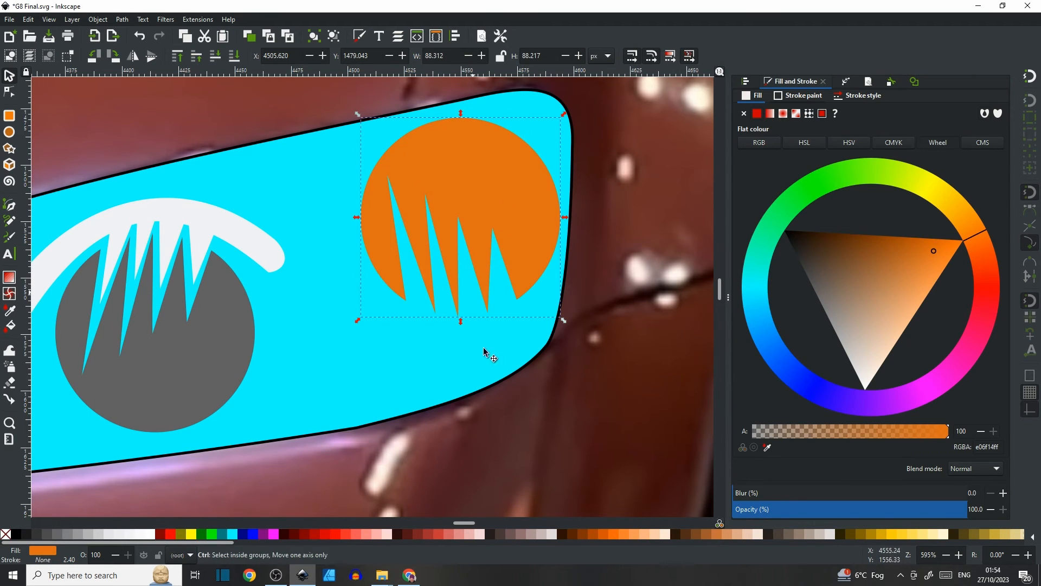
left_click_drag(369, 313, 442, 237)
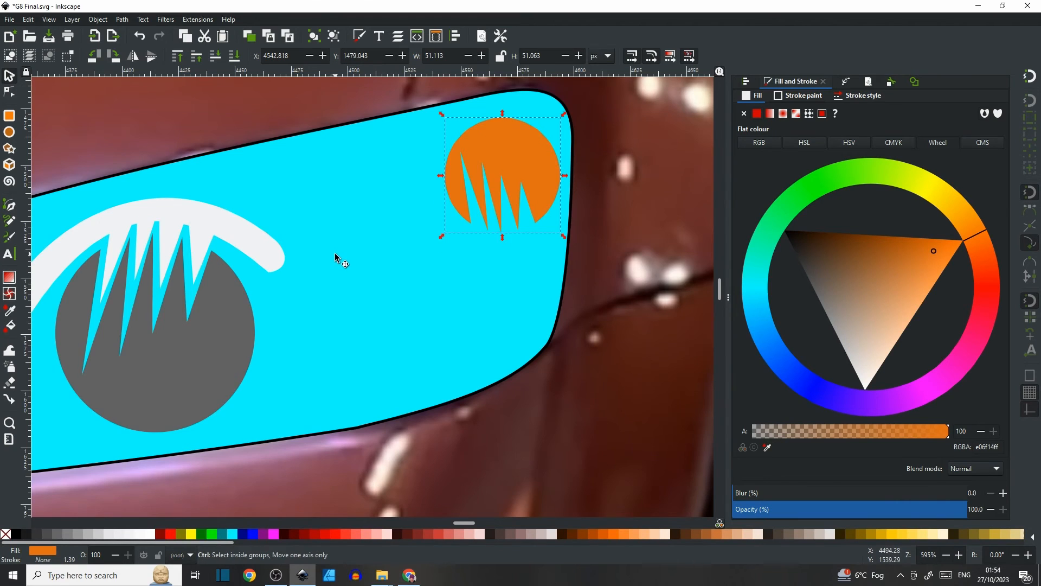
Examine the reference headlight's orange lamp detail and return to the orange reflector.
scroll(337, 256, "down", 3, "ctrl")
scroll(337, 256, "left", 10)
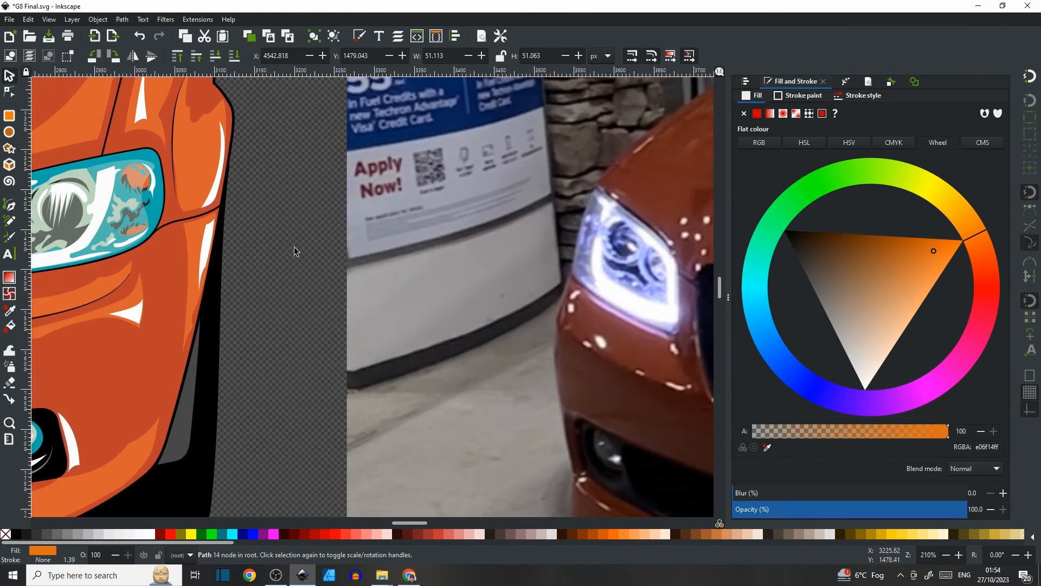
left_click_drag(247, 234, 395, 274)
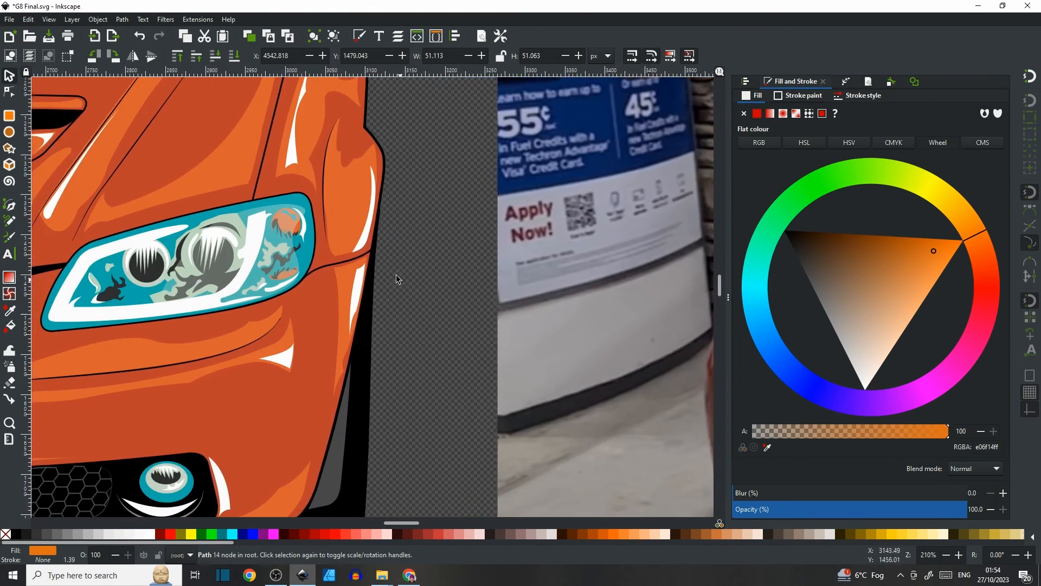
scroll(284, 215, "up", 5)
scroll(295, 210, "down", 3)
scroll(295, 210, "down", 1, "ctrl")
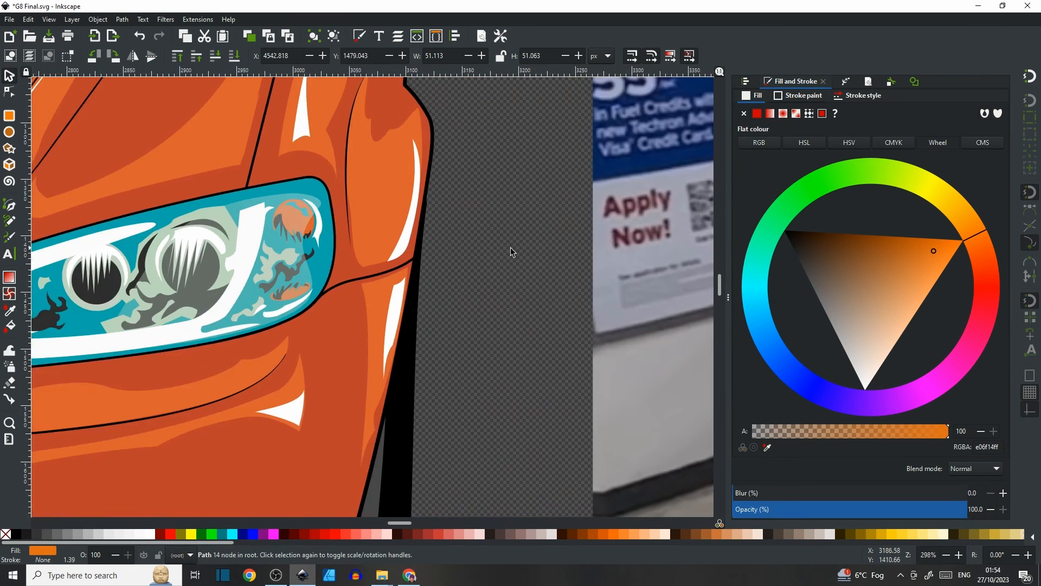
scroll(510, 247, "right", 8)
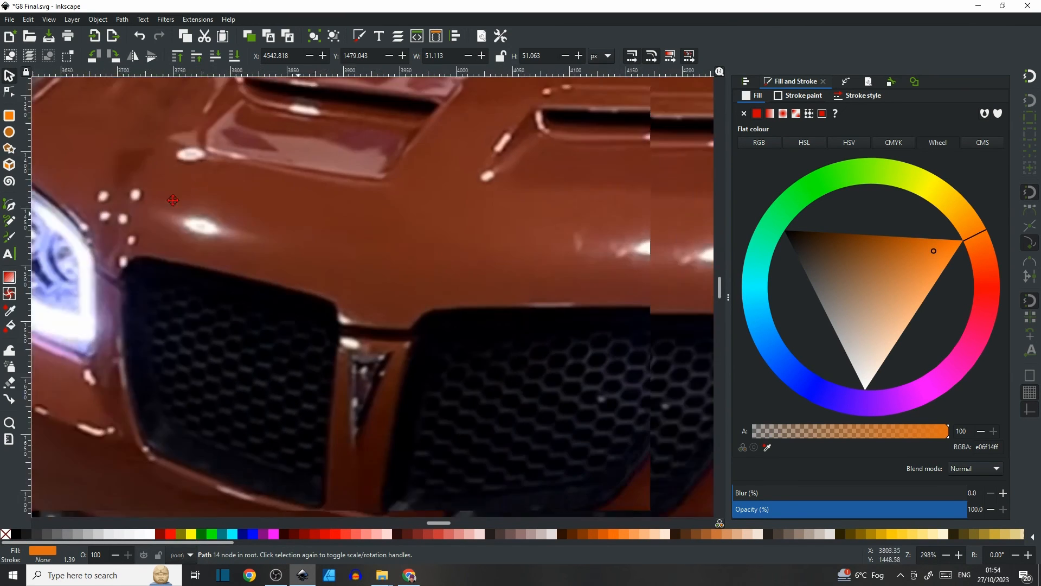
left_click_drag(567, 265, 171, 201)
left_click_drag(548, 222, 403, 266)
scroll(443, 214, "up", 4)
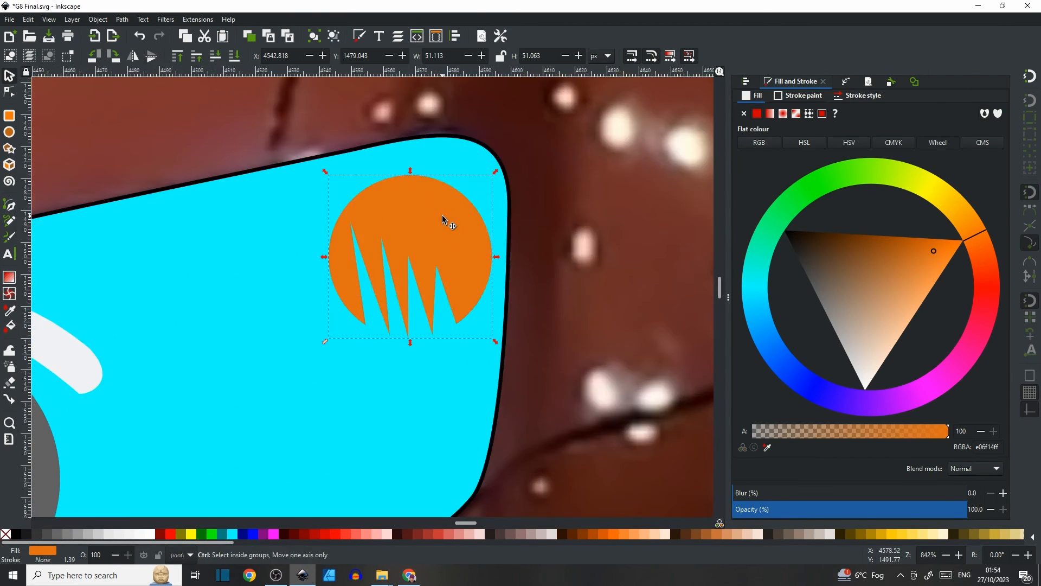
Draw a small closed angular shape inside the orange reflector's top with the Bezier tool and give it a black stroke.
left_click(10, 208)
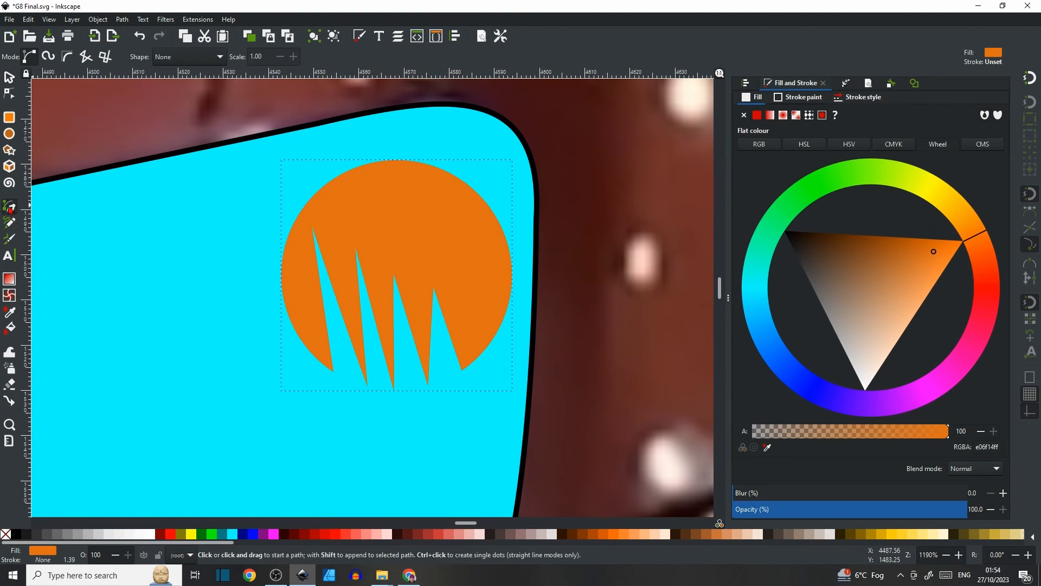
left_click(394, 185)
left_click(461, 198)
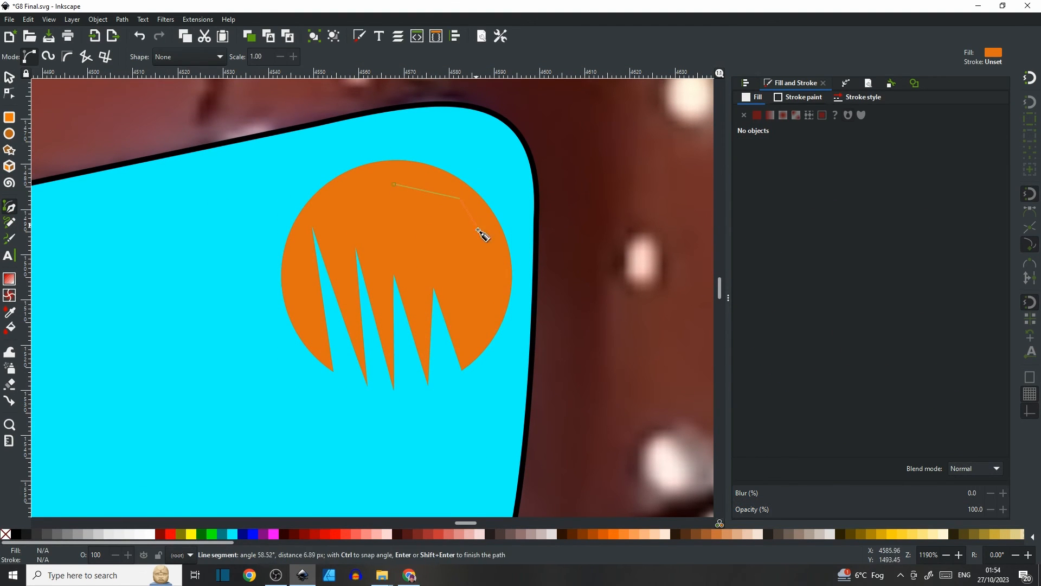
left_click(482, 239)
left_click(461, 244)
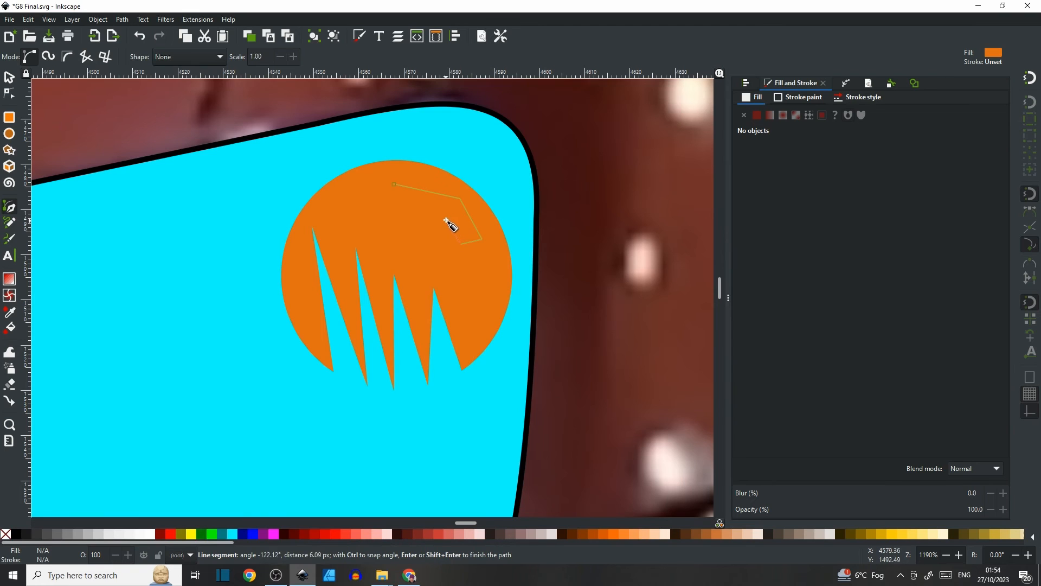
left_click(432, 204)
left_click(388, 229)
left_click(362, 198)
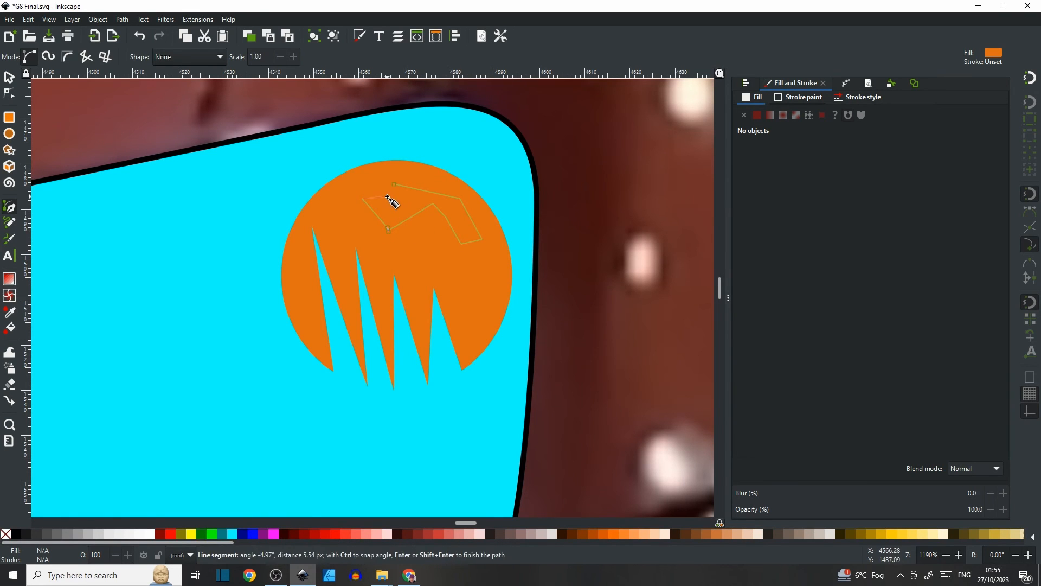
left_click(394, 184)
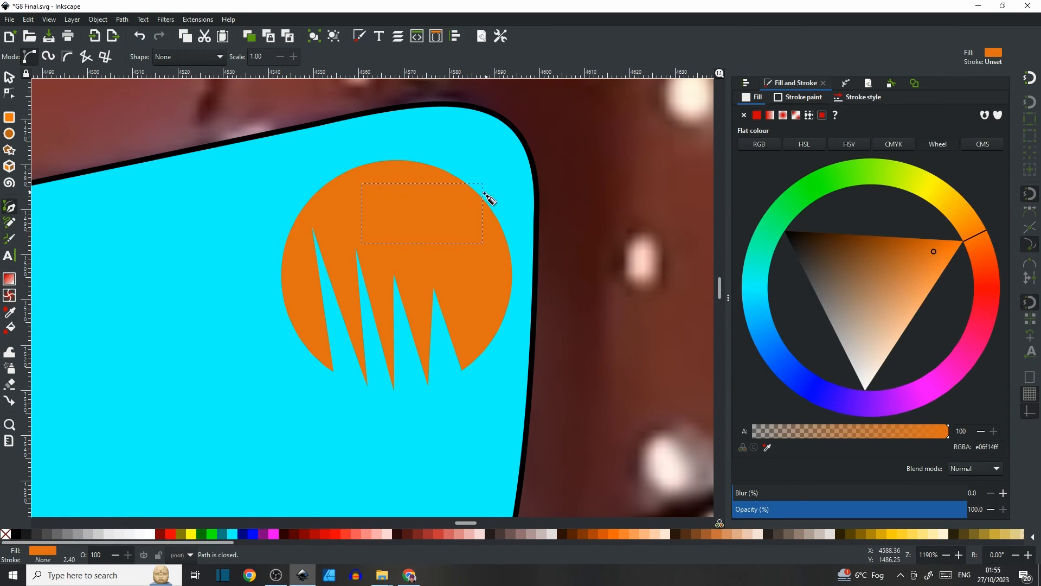
left_click(790, 100)
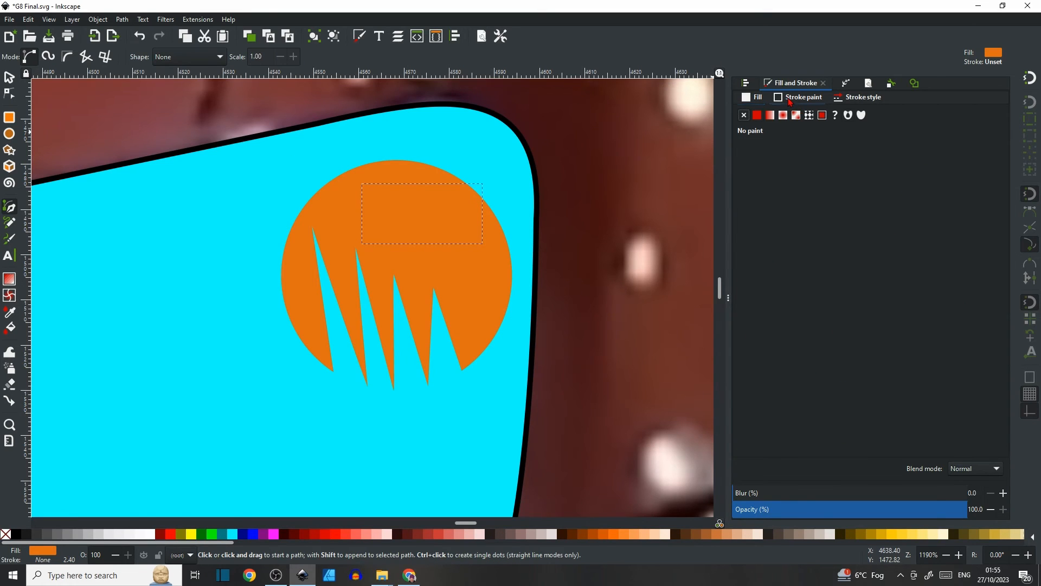
left_click(756, 115)
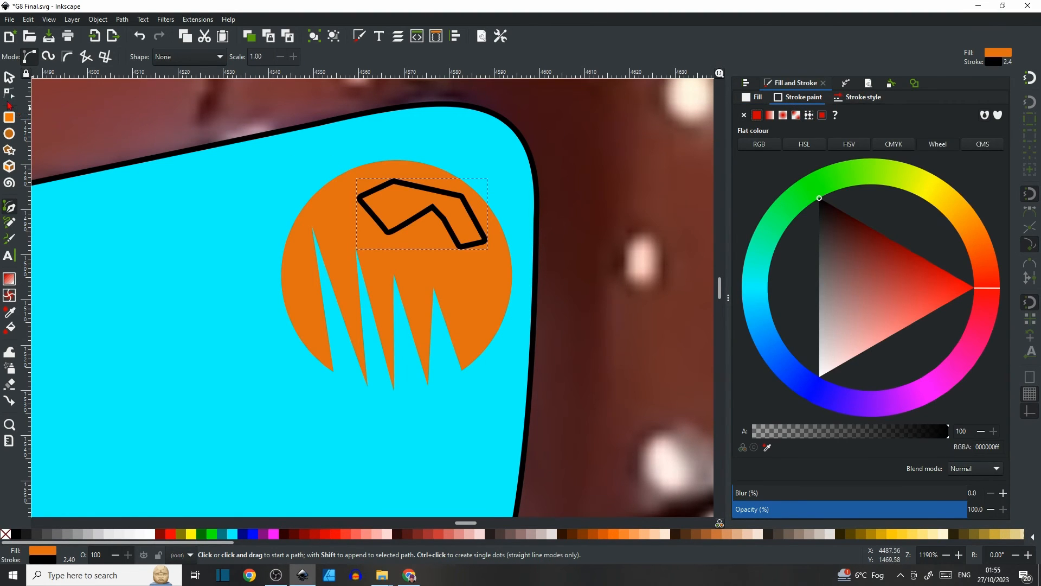
Curve the shape's segments and adjust its nodes with the node tool, then remove its stroke.
left_click(10, 93)
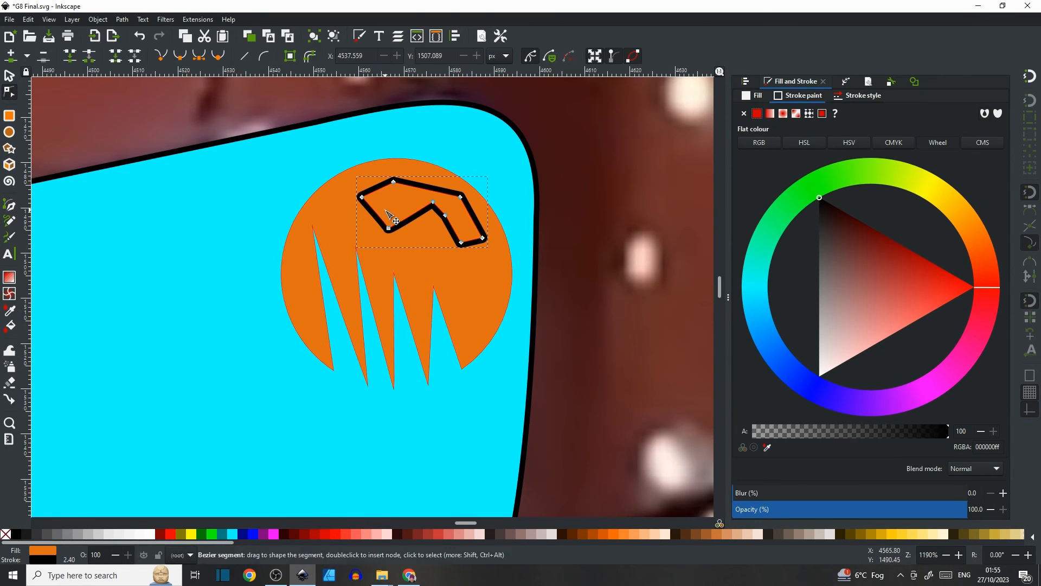
scroll(385, 210, "up", 3, "ctrl")
left_click_drag(369, 157, 381, 165)
left_click_drag(508, 154, 499, 162)
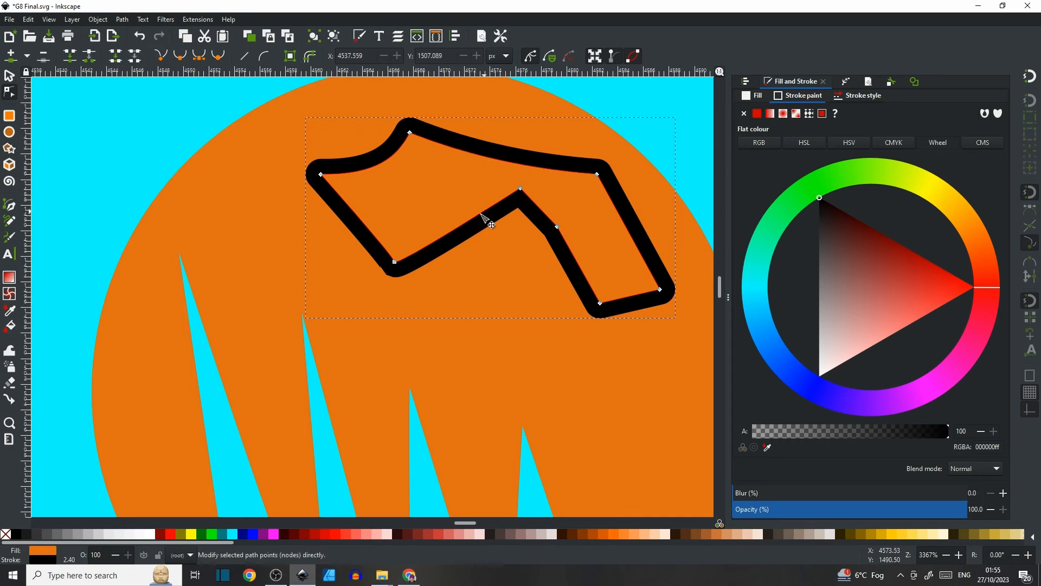
left_click_drag(471, 217, 458, 208)
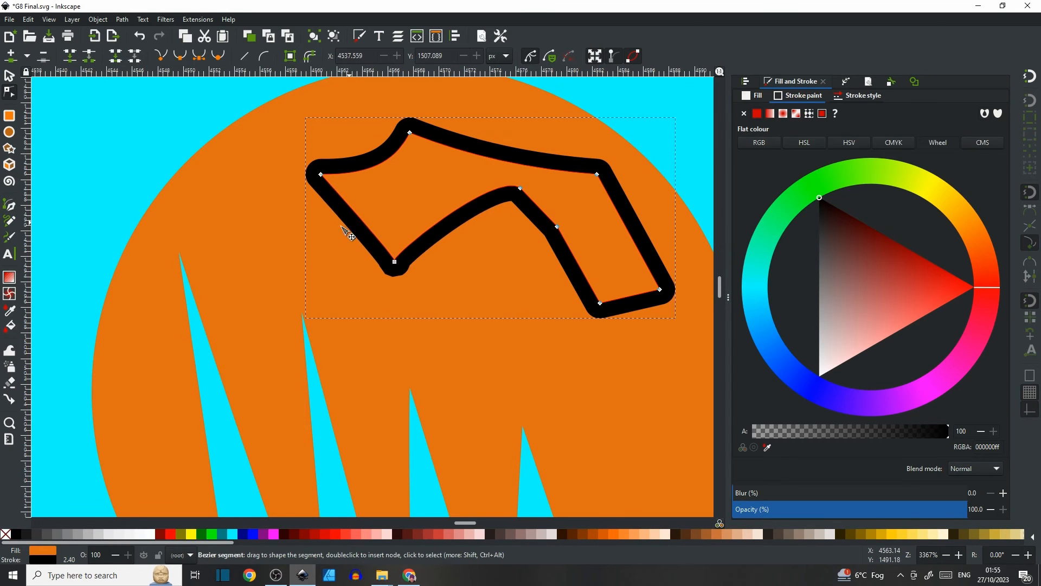
left_click_drag(348, 233, 331, 230)
left_click_drag(564, 263, 553, 266)
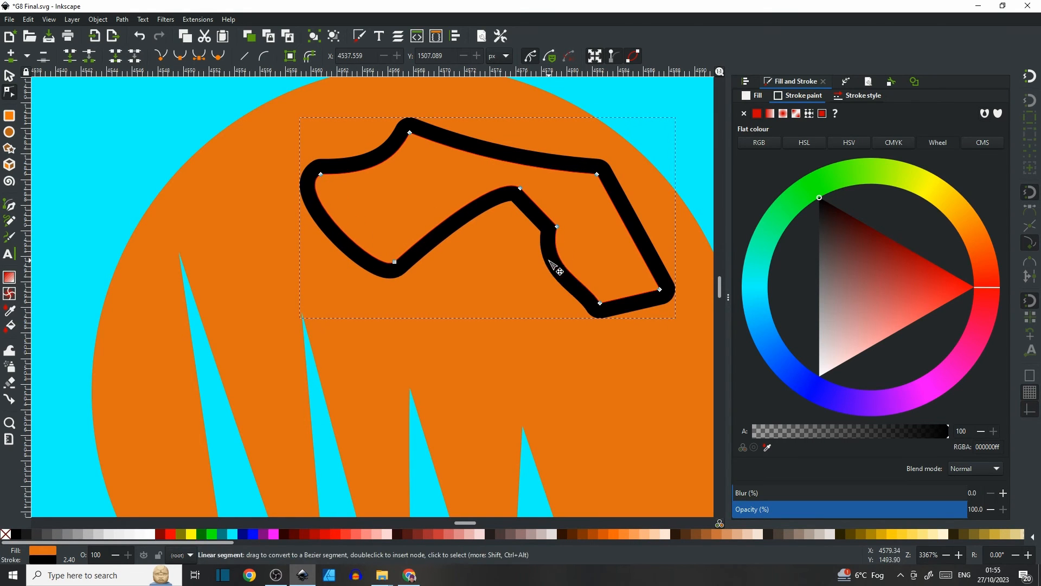
left_click_drag(629, 302, 626, 293)
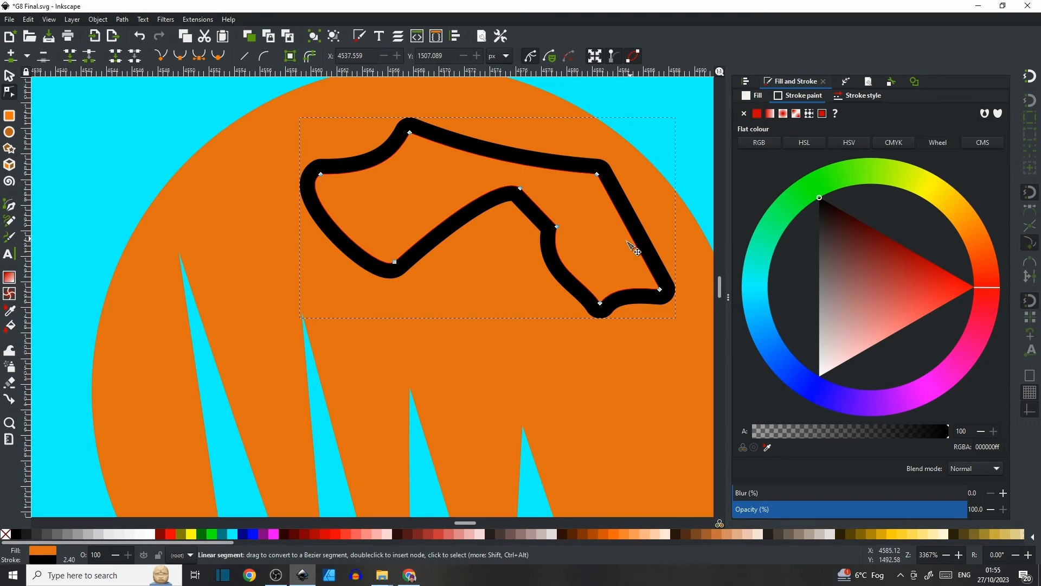
left_click_drag(632, 247, 629, 249)
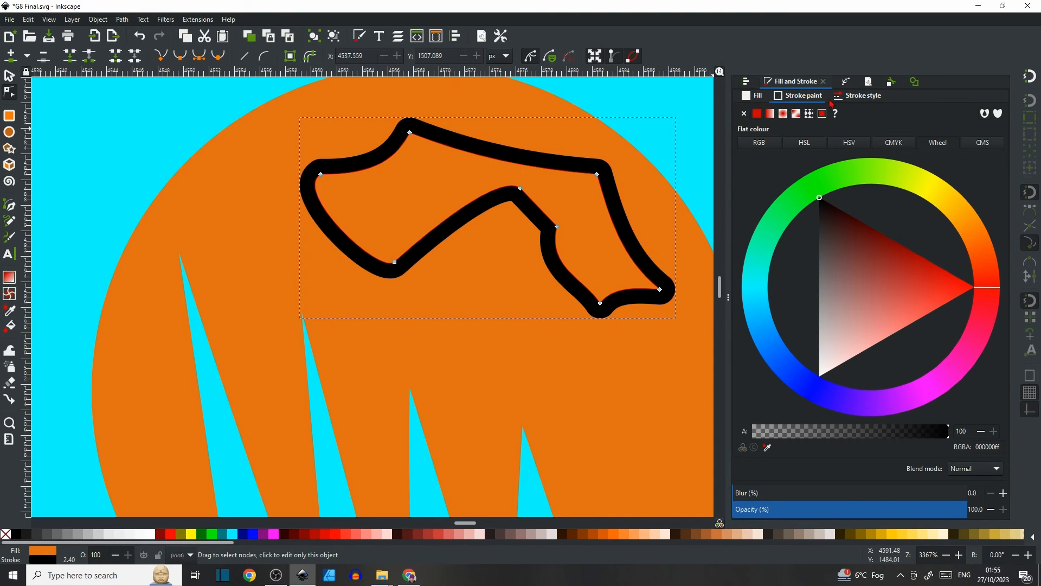
left_click(743, 113)
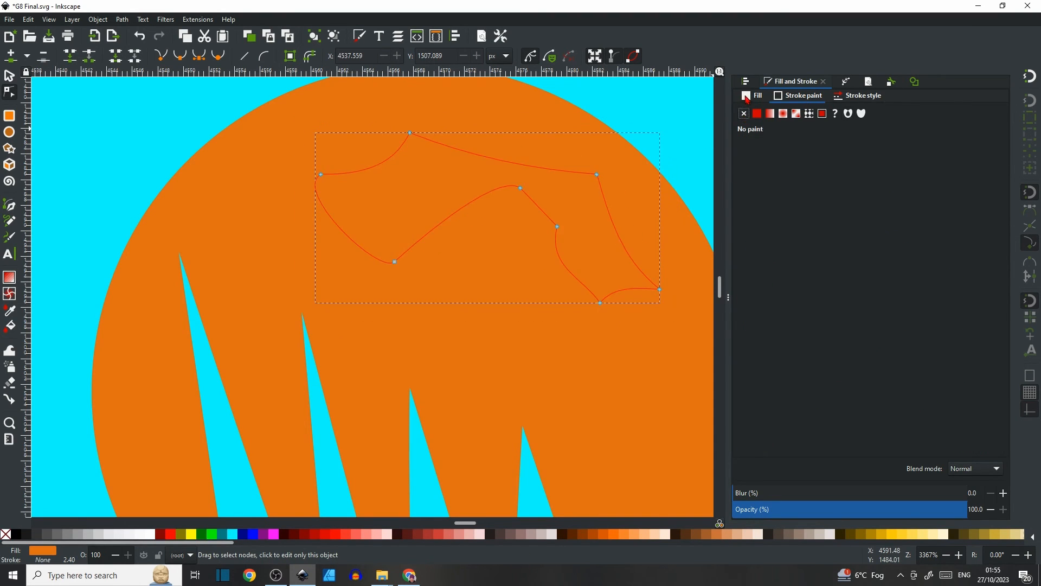
Give the new angular shape a flat green fill.
left_click(747, 96)
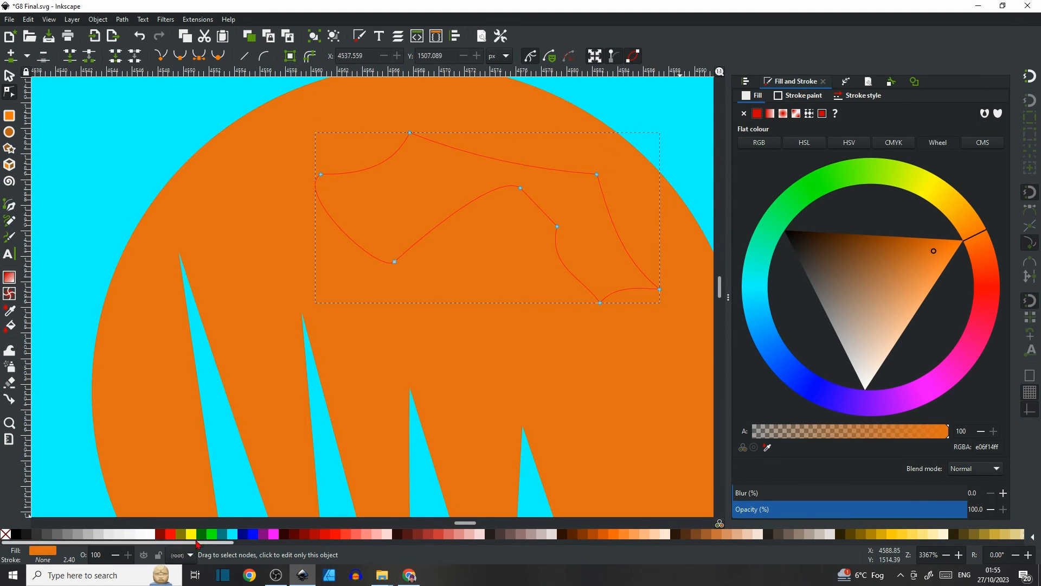
left_click(211, 534)
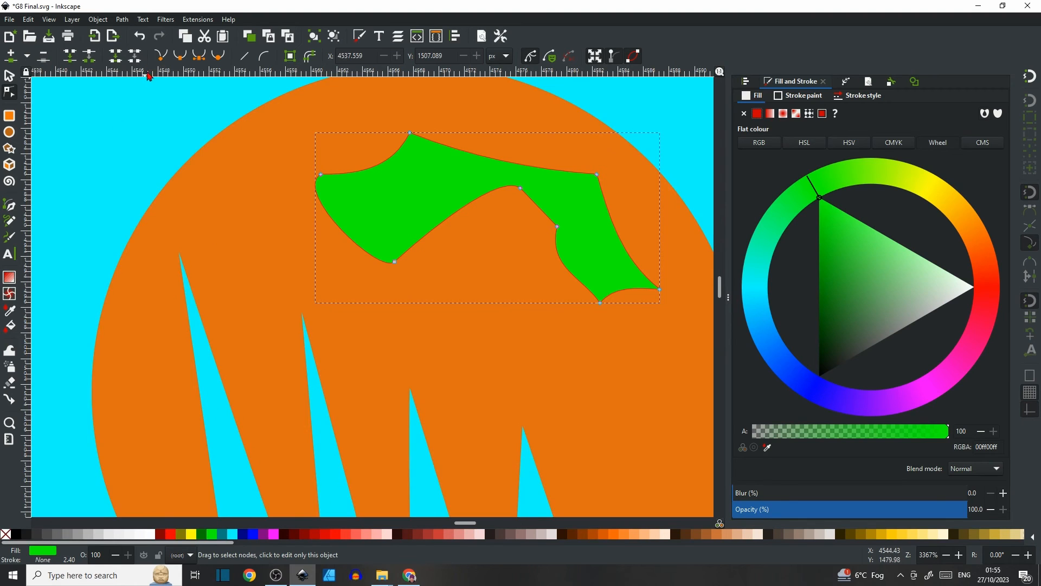
Convert the green shape to a path.
left_click(122, 20)
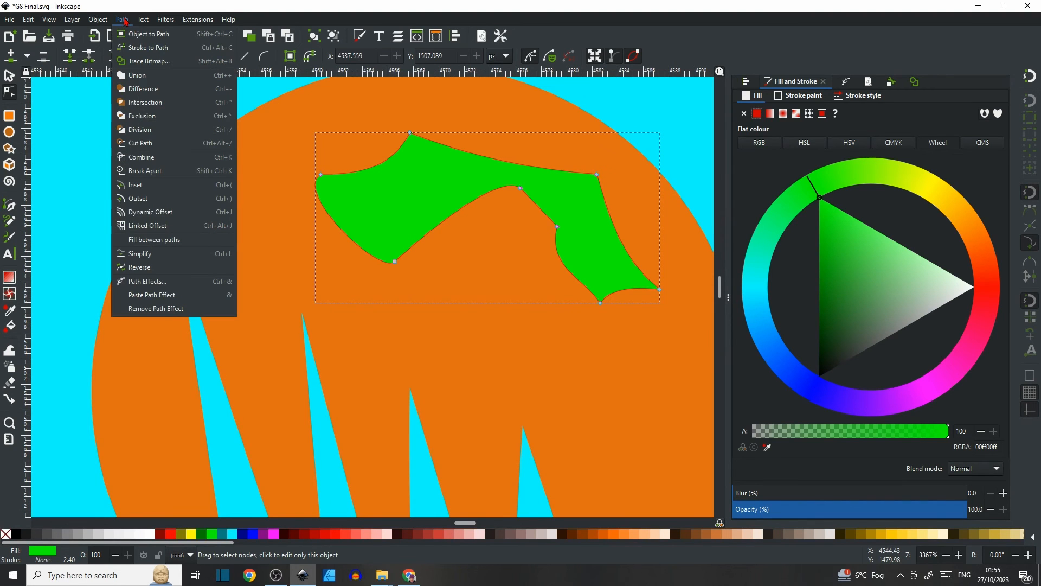
left_click(140, 48)
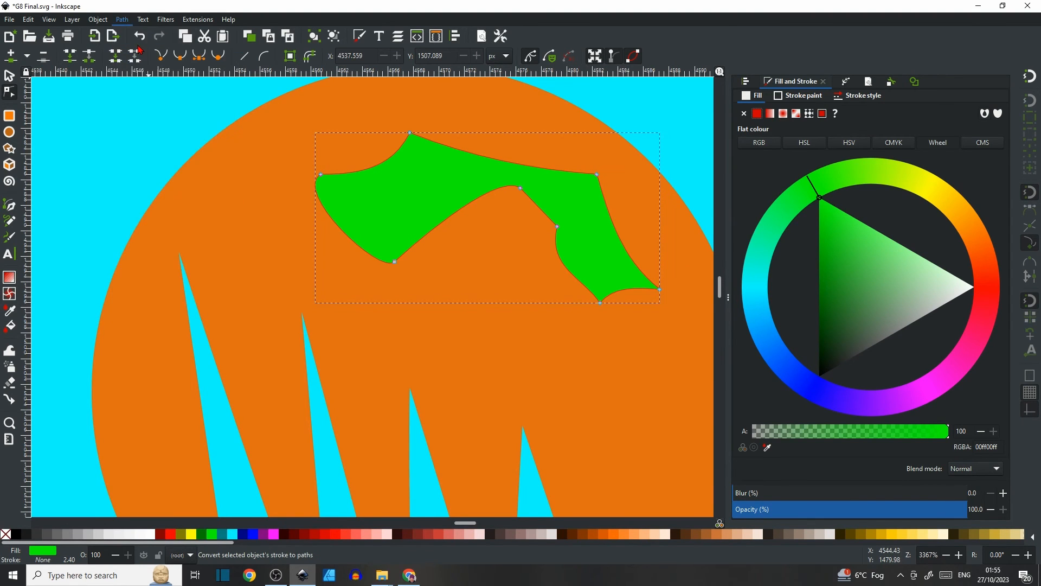
left_click(118, 17)
left_click(136, 33)
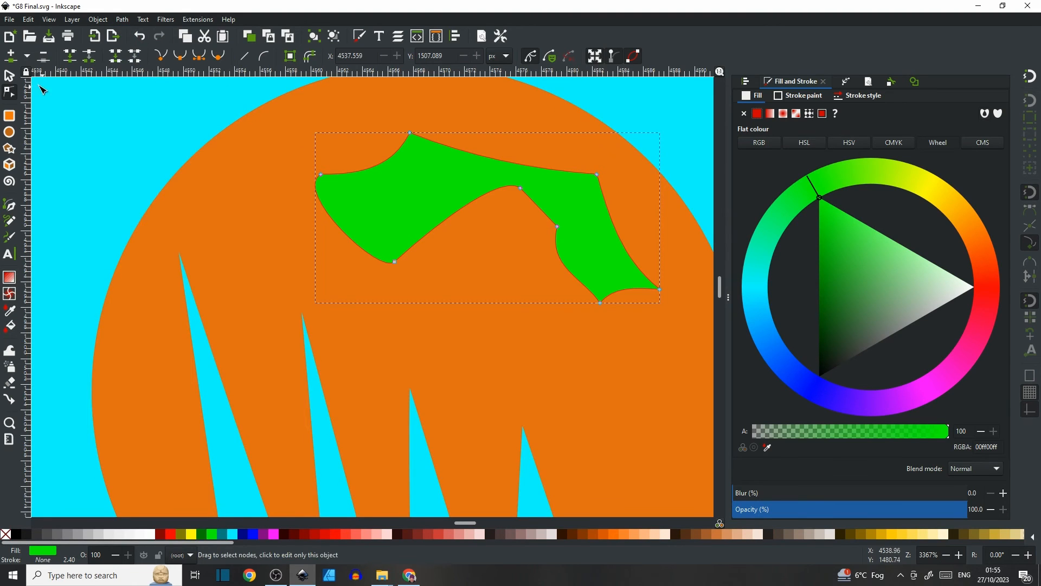
Select the green shape together with the orange reflector and subtract it from the reflector with Difference.
left_click(10, 76)
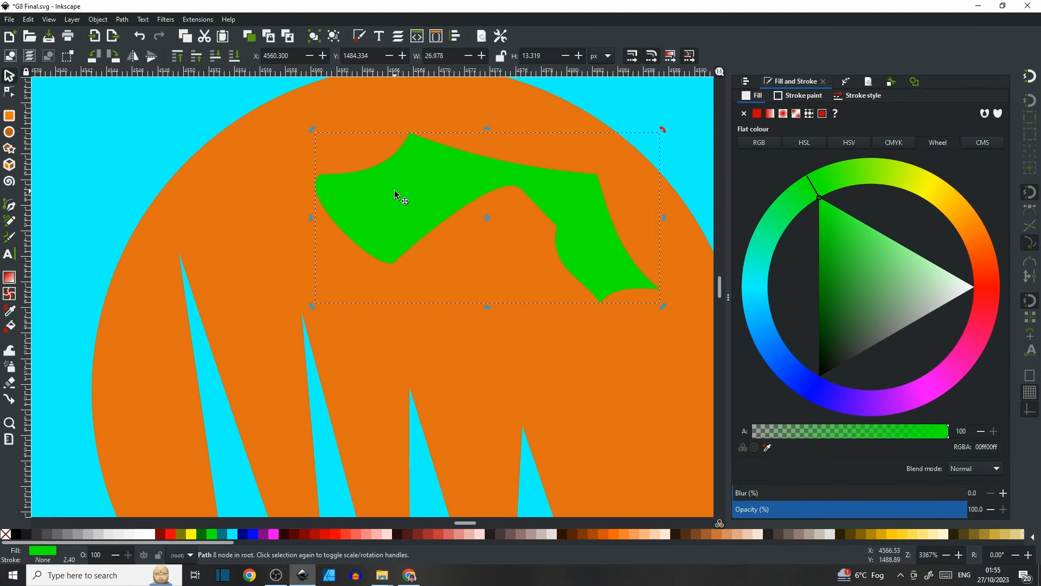
left_click(249, 197, "shift")
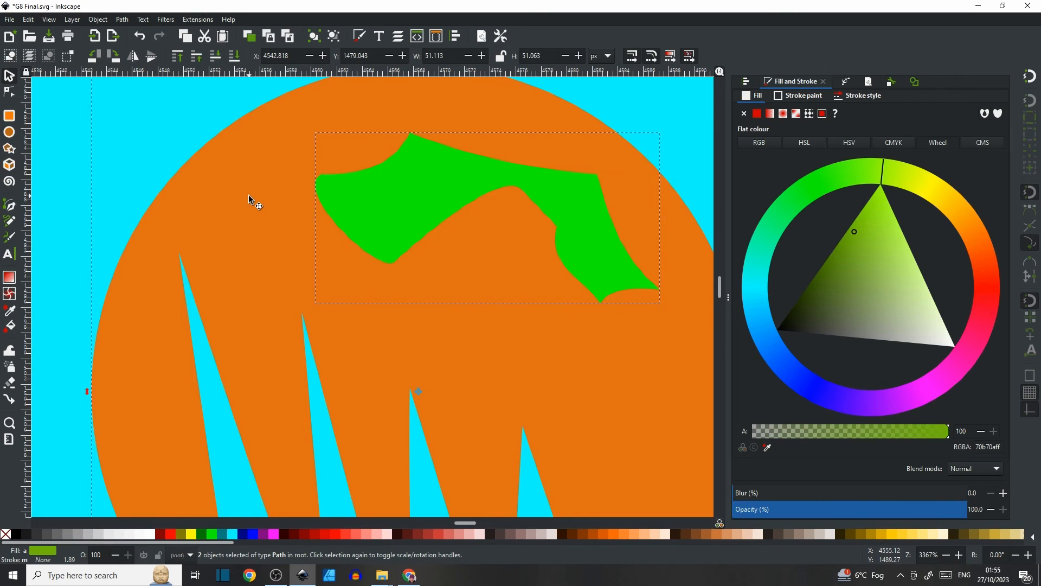
left_click(122, 20)
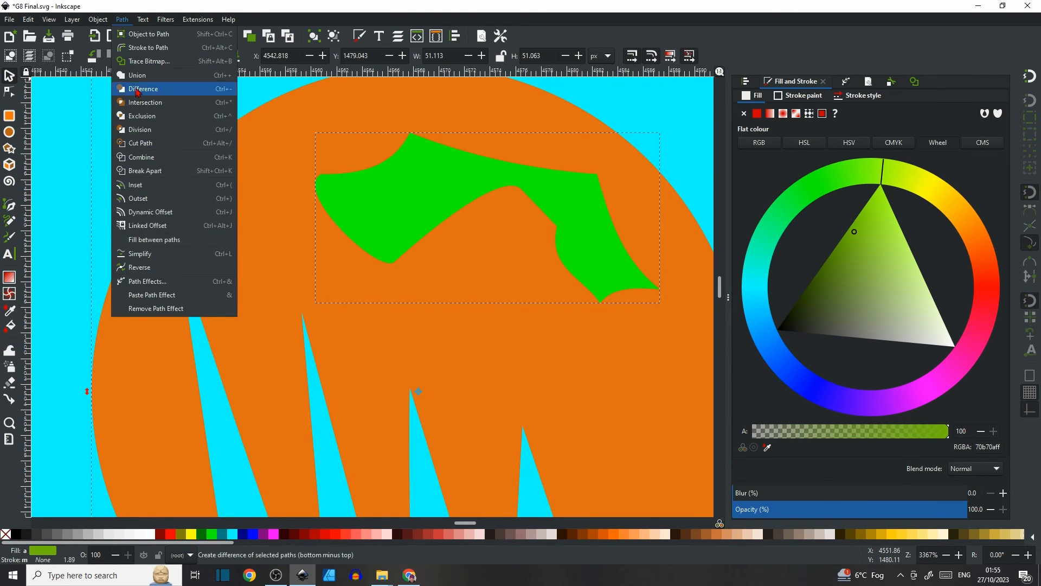
left_click(136, 89)
Compare the cut orange reflector with the reference photo and the finished headlight illustration.
scroll(415, 244, "down", 7, "ctrl")
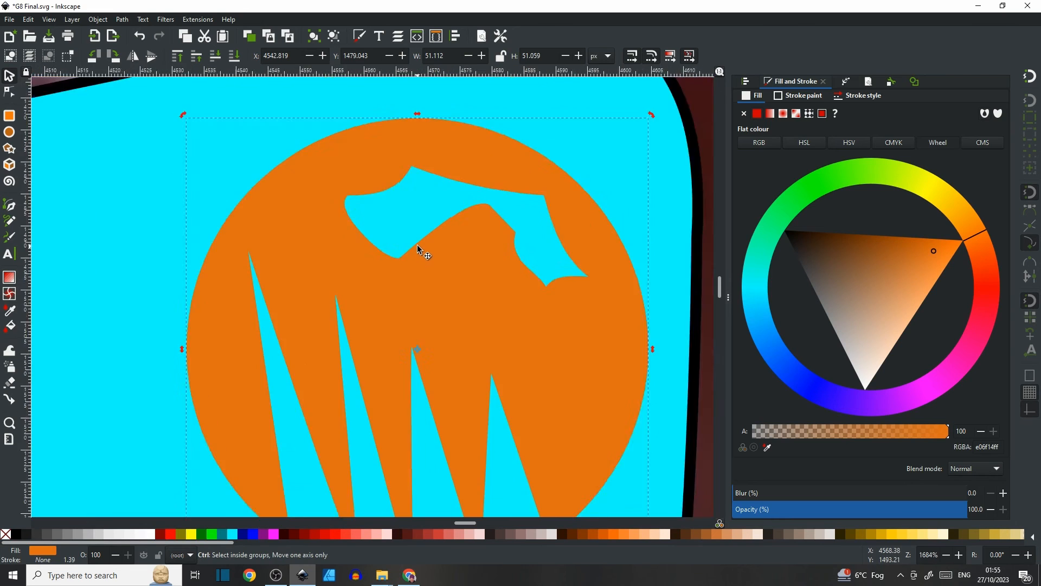
scroll(329, 298, "down", 3, "ctrl")
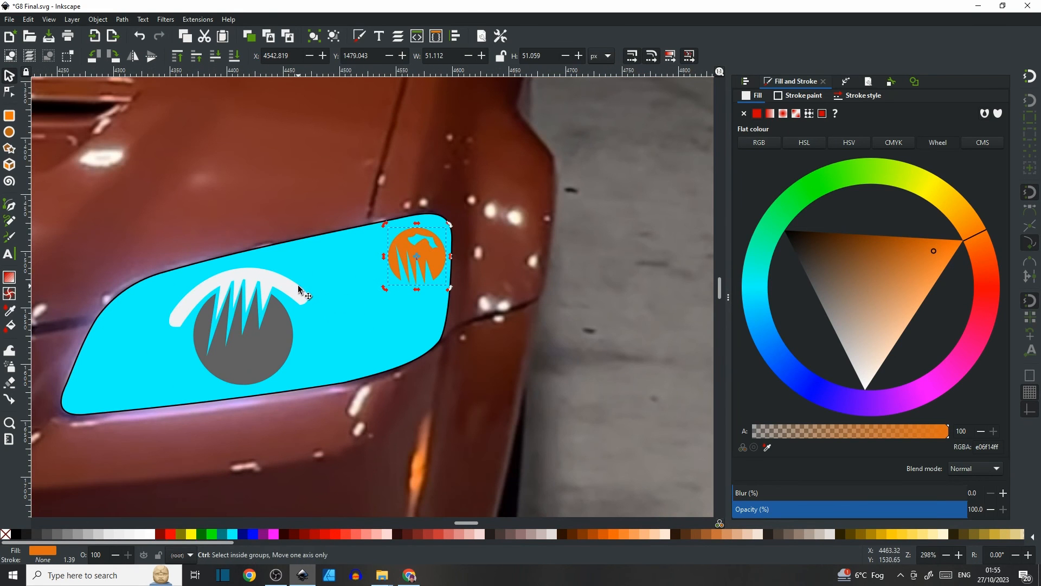
scroll(247, 242, "up", 2, "ctrl")
scroll(248, 242, "left", 20)
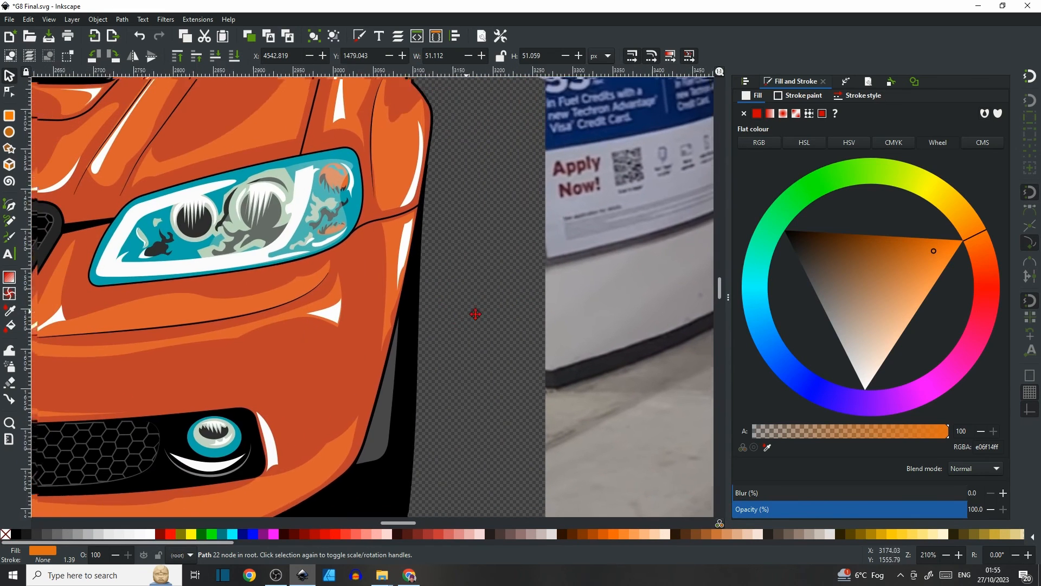
left_click_drag(475, 314, 484, 316)
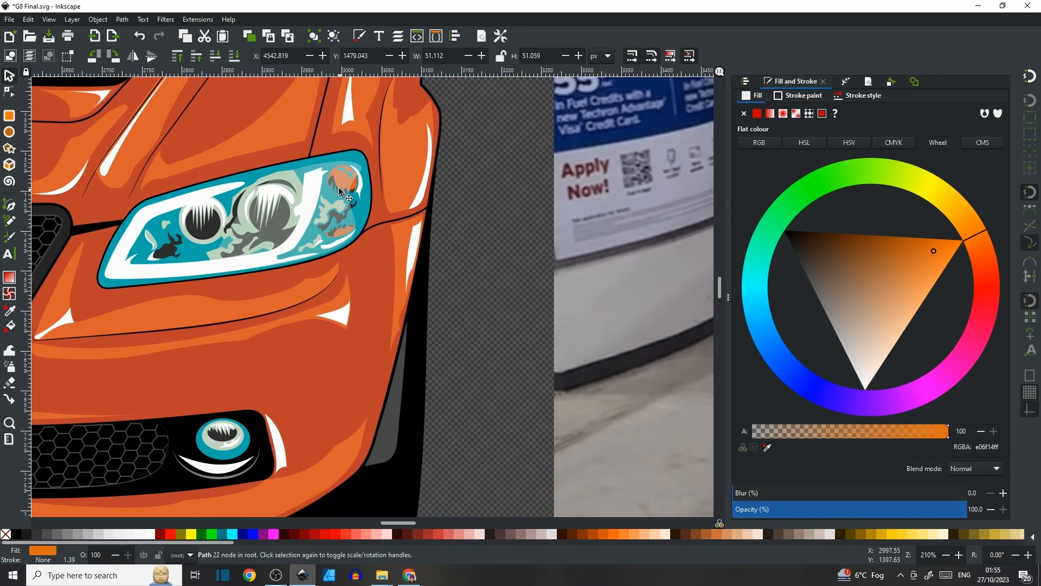
left_click_drag(549, 262, 167, 204)
left_click_drag(441, 221, 89, 211)
mouse_move(647, 235)
left_mouse_down()
mouse_move(446, 232)
mouse_move(238, 207)
left_mouse_up()
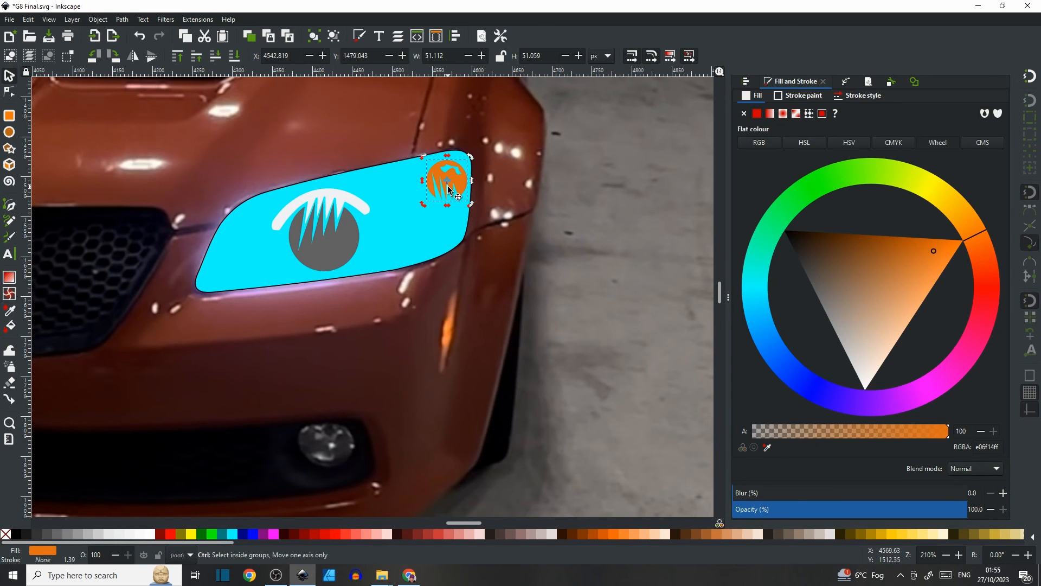
scroll(451, 190, "up", 5, "ctrl")
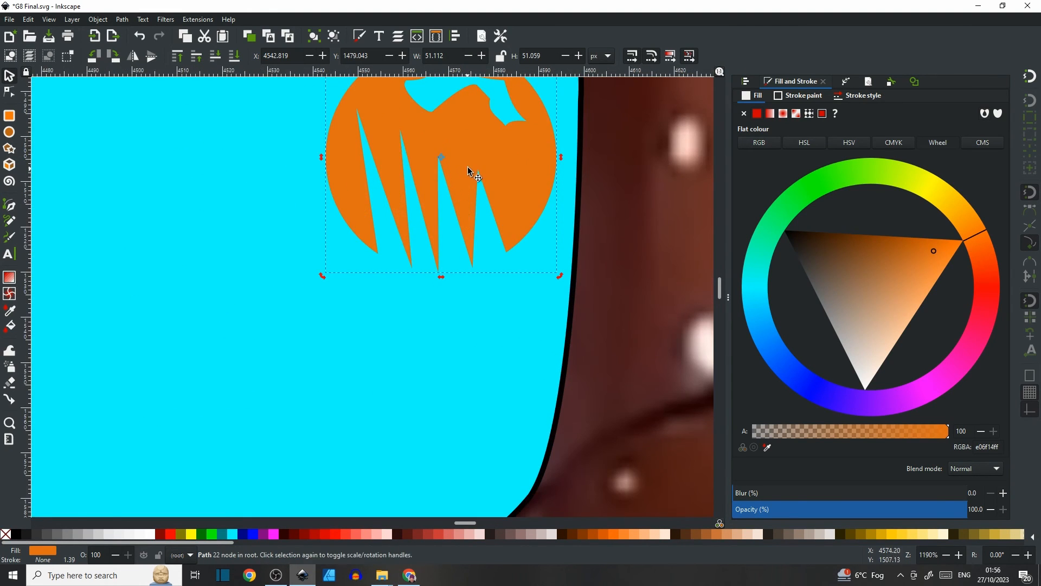
scroll(448, 180, "down", 1, "ctrl")
scroll(437, 208, "down", 1, "ctrl")
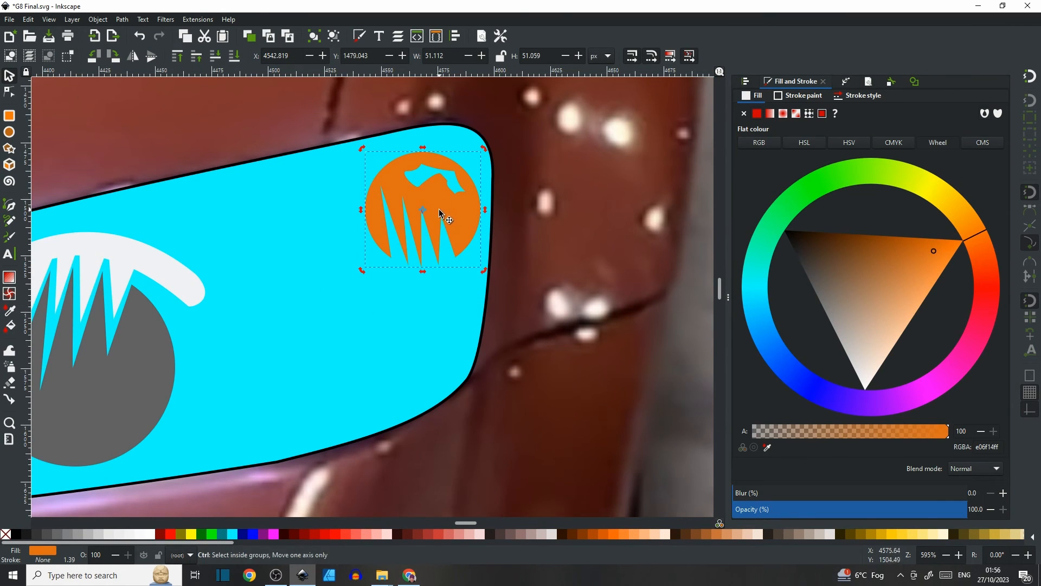
Duplicate the orange reflector and move the copy below the original inside the lens.
key("ctrl+d")
left_click_drag(439, 210, 424, 336)
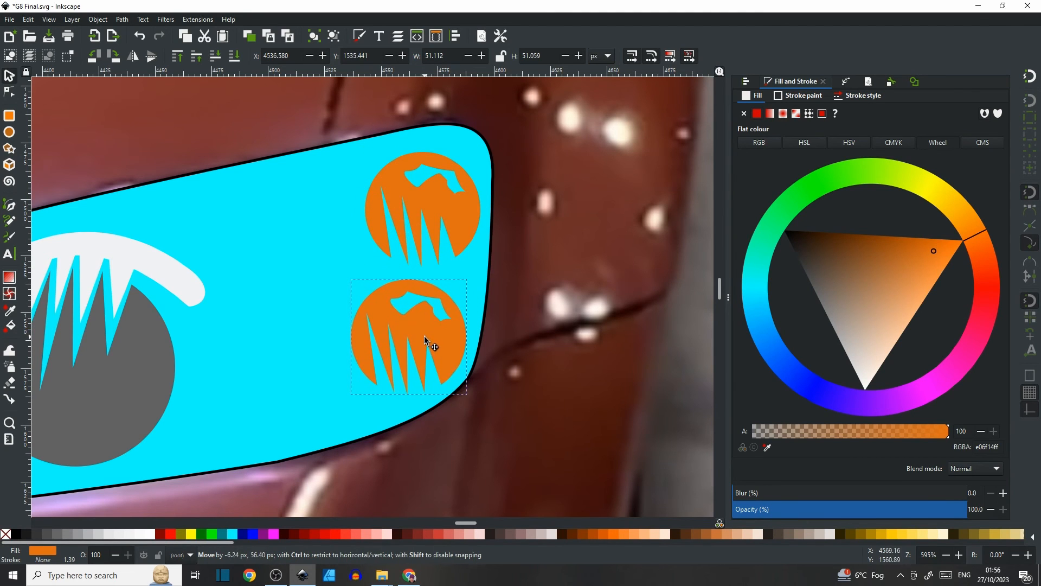
Lower the lens's opacity to about 1.2 and align both orange reflectors with the reference headlight's lamps.
left_click(319, 249)
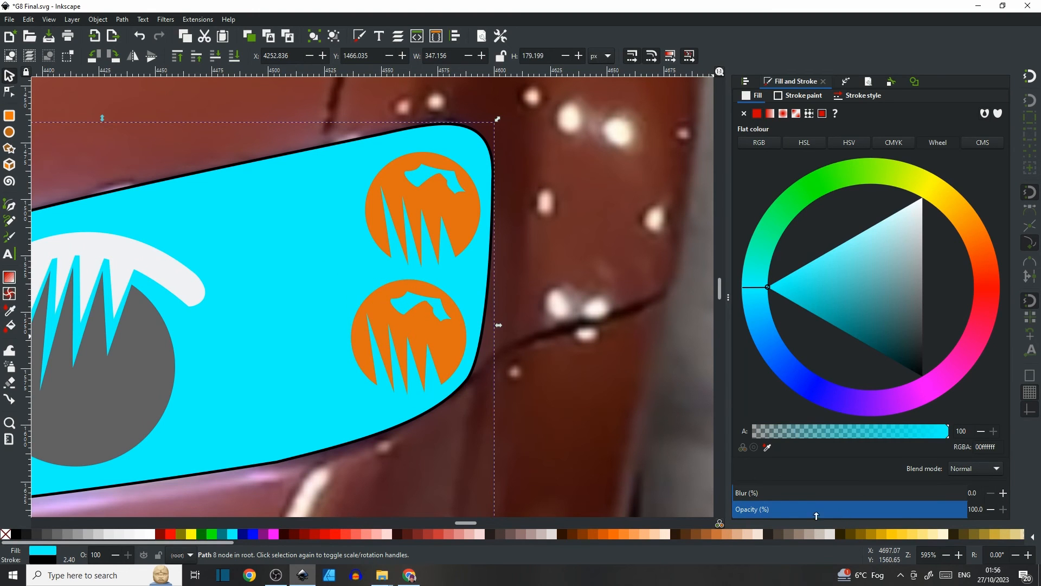
left_click_drag(816, 515, 732, 509)
left_click_drag(428, 341, 601, 319)
left_click_drag(458, 223, 576, 163)
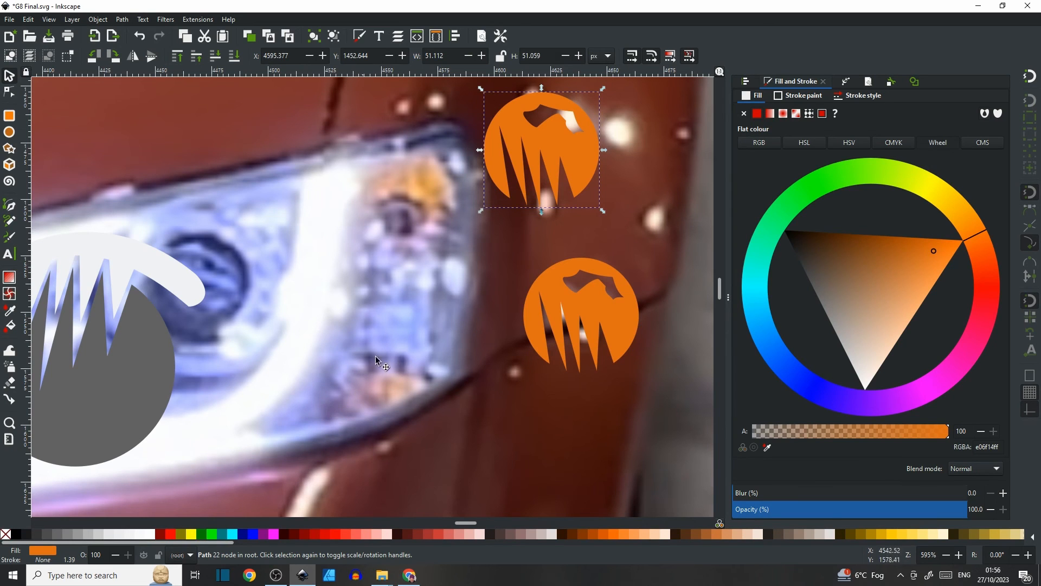
left_click_drag(540, 174, 414, 202)
left_click_drag(578, 309, 346, 319)
Restore the lens's opacity to 100.
left_click(302, 298)
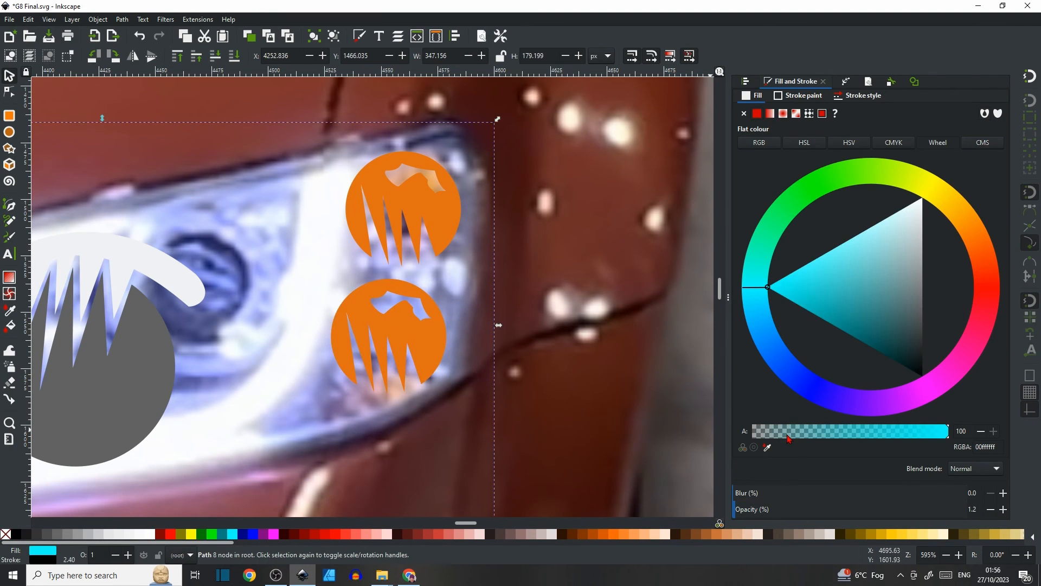
left_click_drag(771, 510, 993, 509)
Flip the lower orange reflector vertically and reduce its height to about 31 px.
left_click(416, 332)
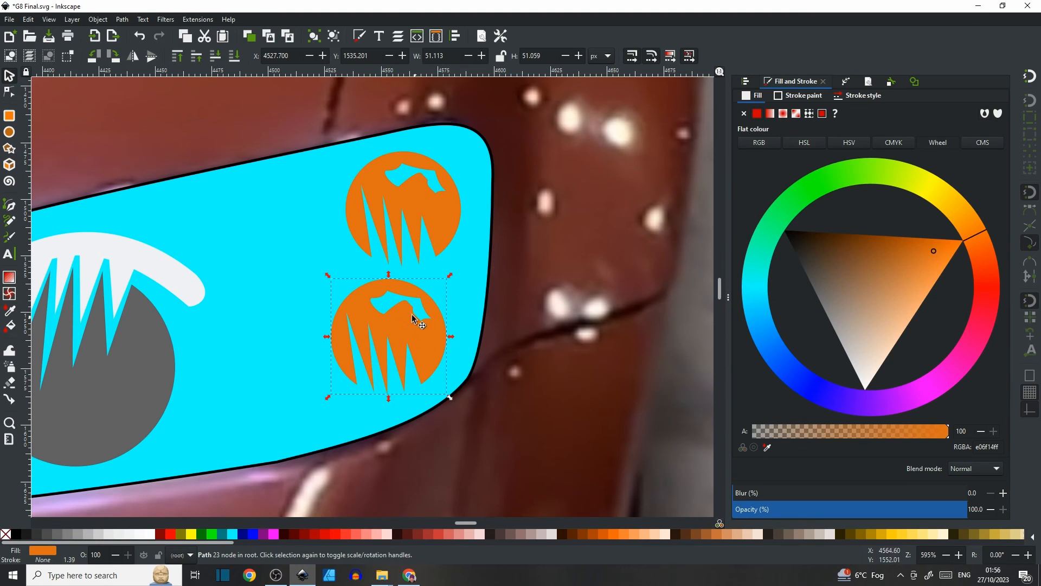
left_click(151, 57)
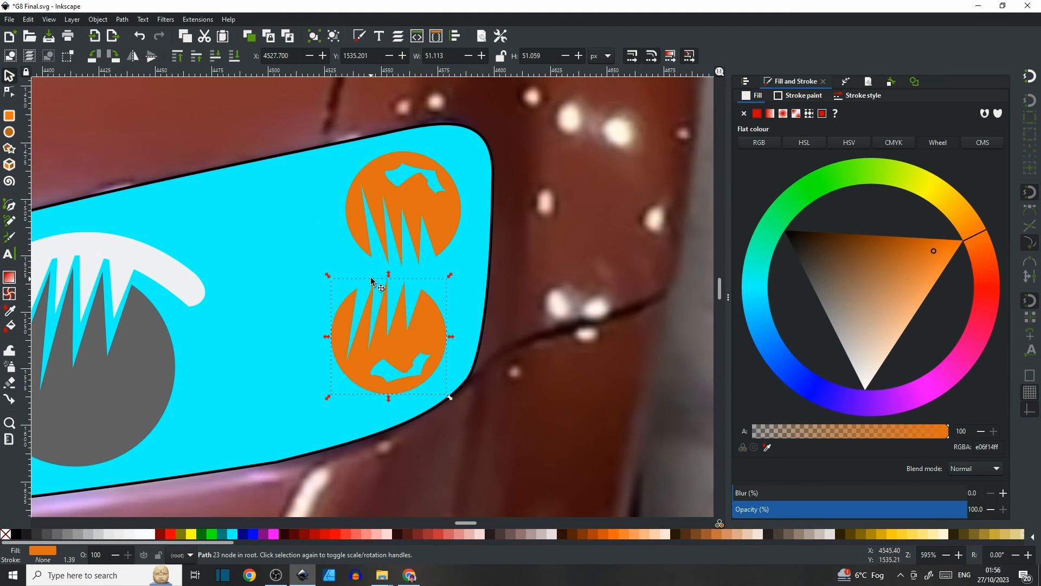
left_click_drag(389, 274, 391, 321)
Skew the lower orange reflector slightly sideways.
left_click(399, 358)
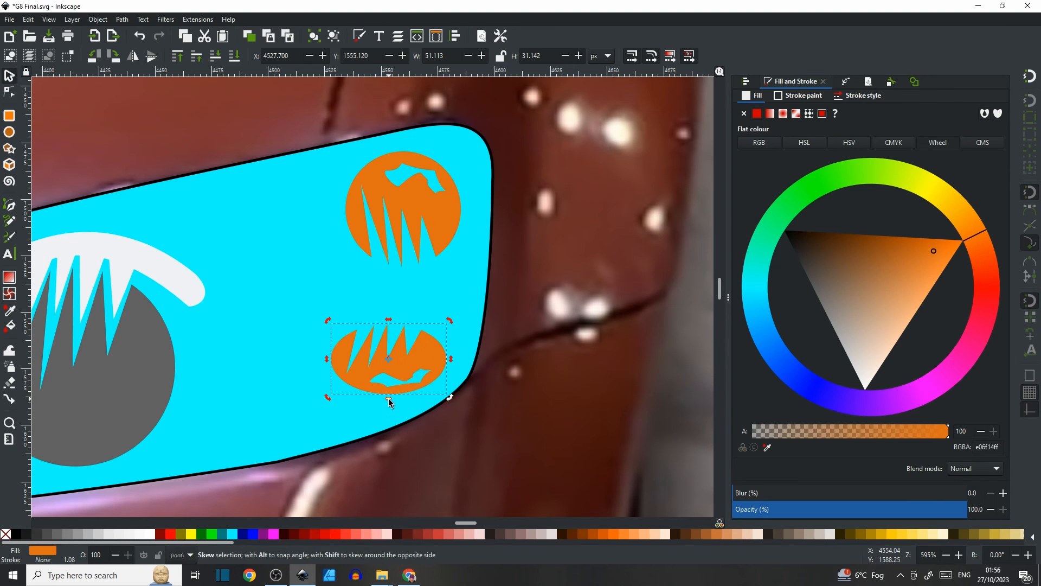
left_click_drag(388, 401, 373, 400)
left_click(441, 306)
Compare the headlight with the reference photo and the finished car illustration's headlight.
scroll(420, 340, "down", 2)
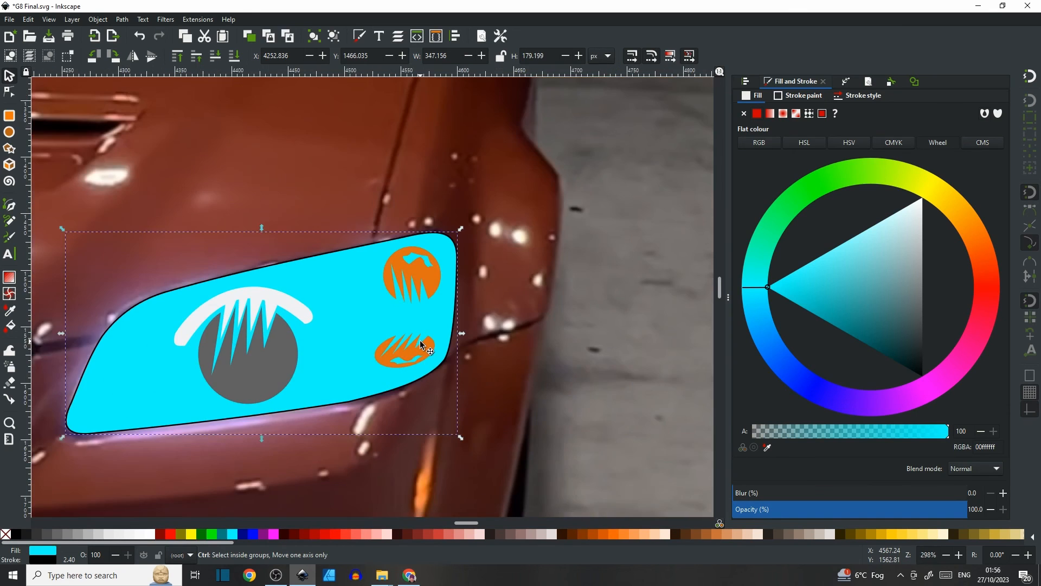
scroll(420, 340, "up", 2)
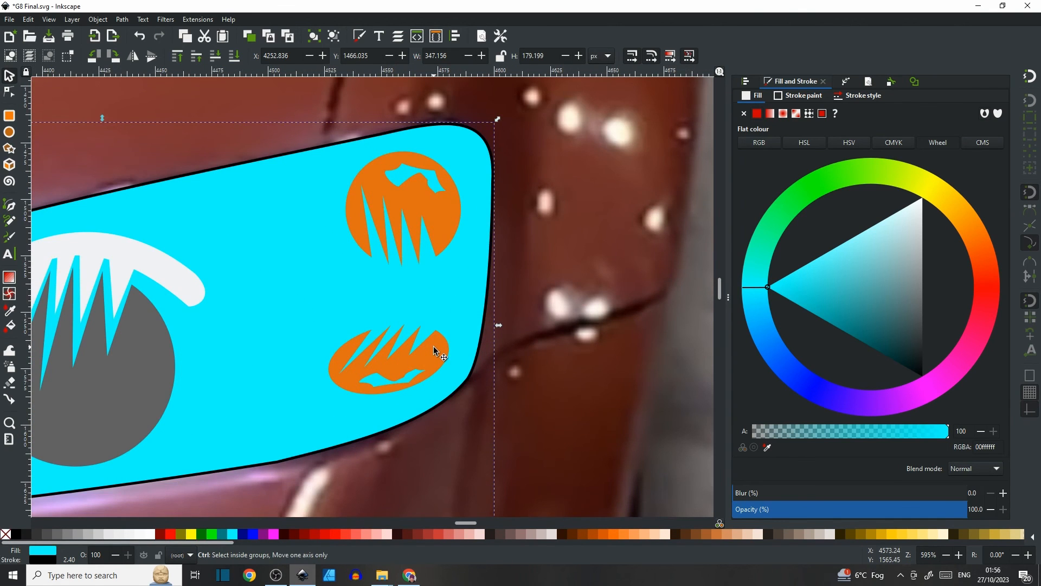
scroll(433, 345, "down", 4)
scroll(335, 359, "left", 15)
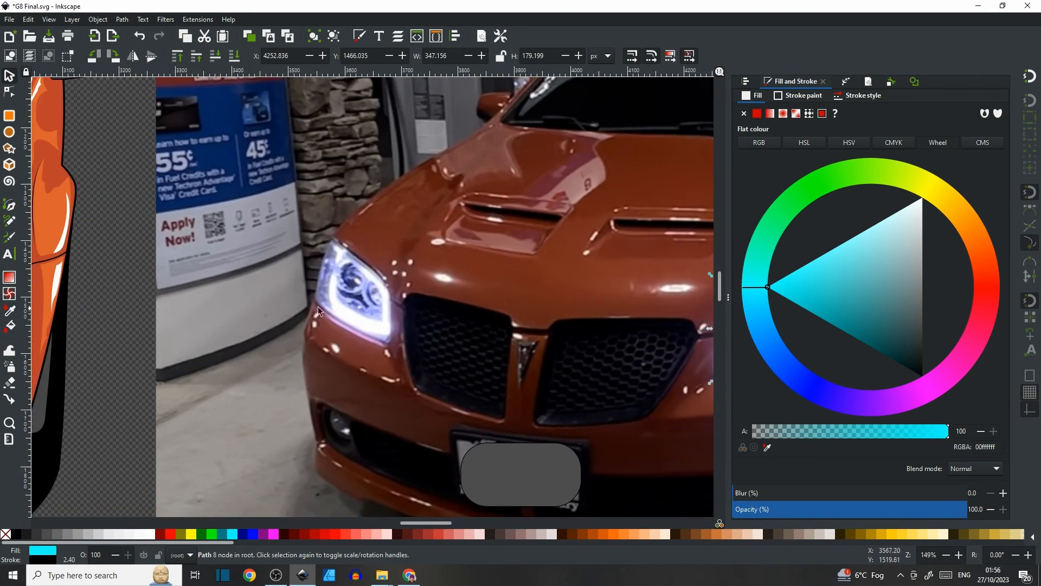
scroll(335, 289, "up", 5)
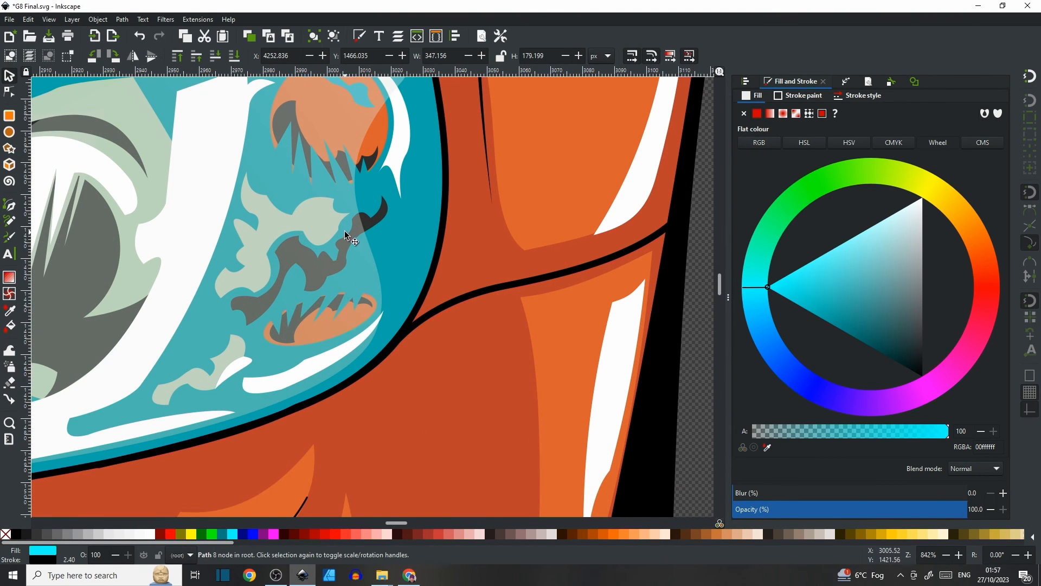
scroll(363, 239, "down", 4)
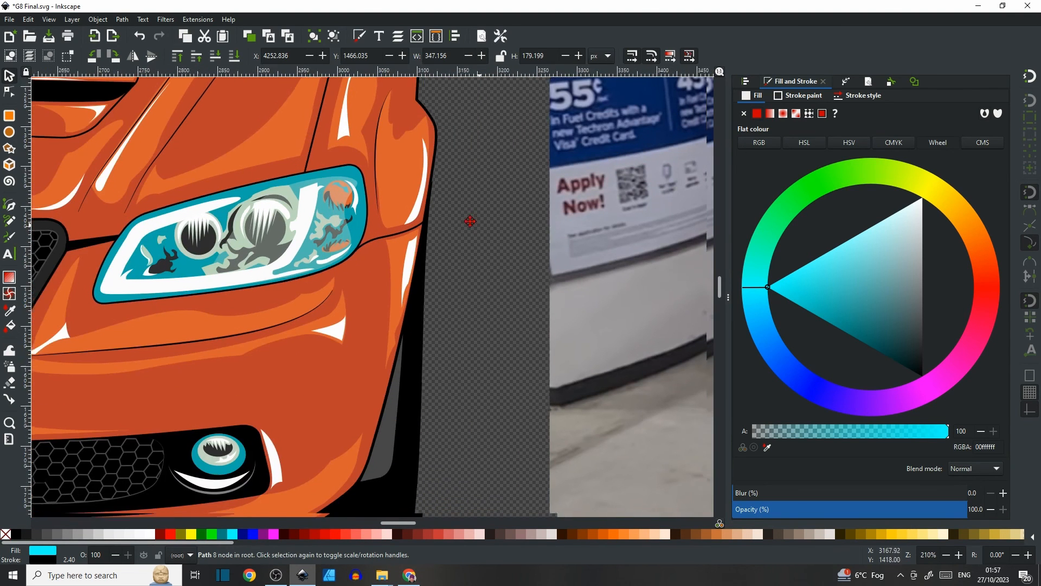
left_click_drag(466, 220, 231, 198)
left_click_drag(443, 208, 139, 189)
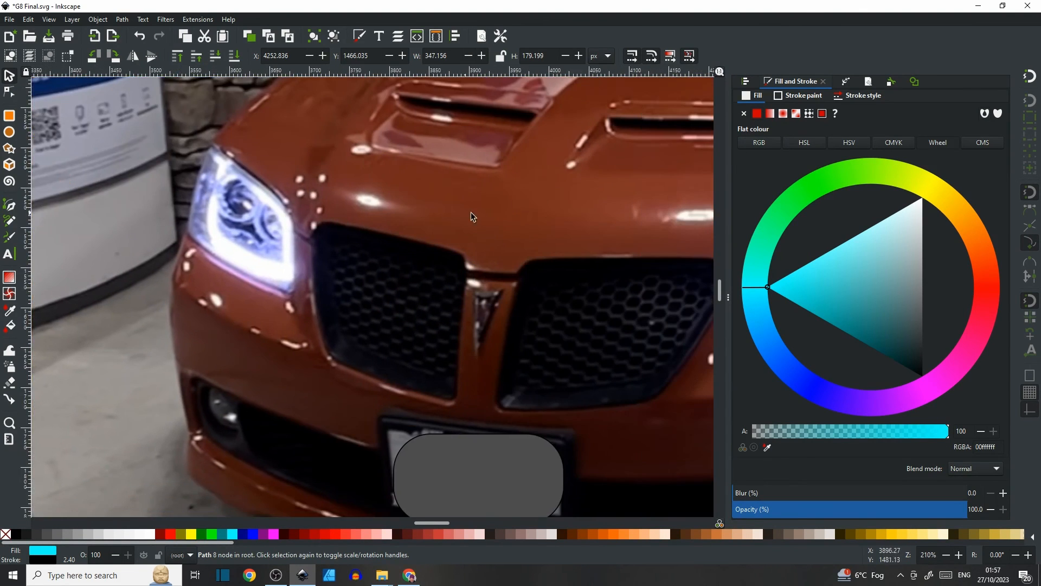
left_click_drag(642, 223, 310, 190)
left_click_drag(449, 174, 338, 198)
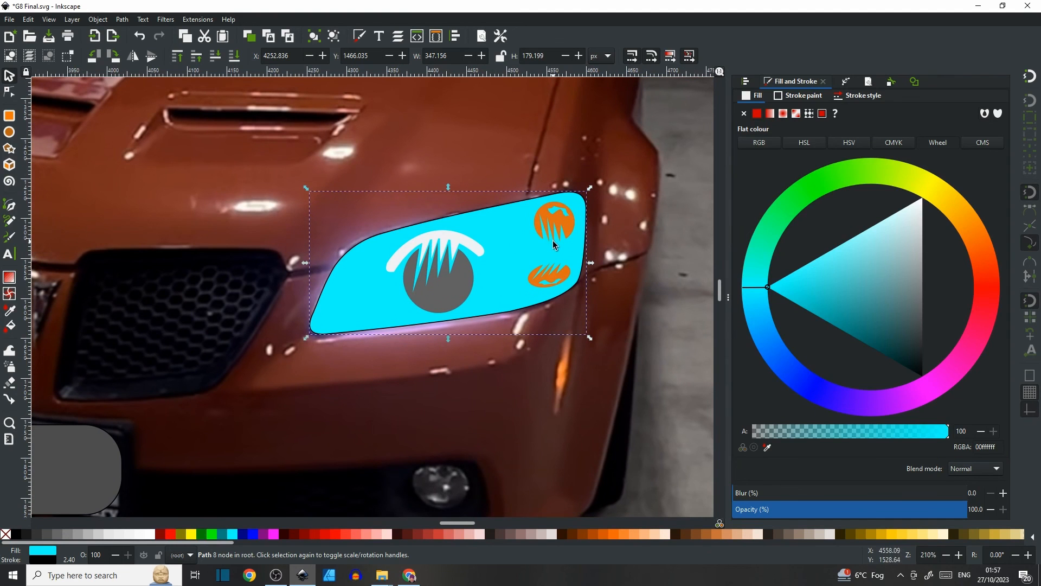
left_click_drag(149, 218, 587, 232)
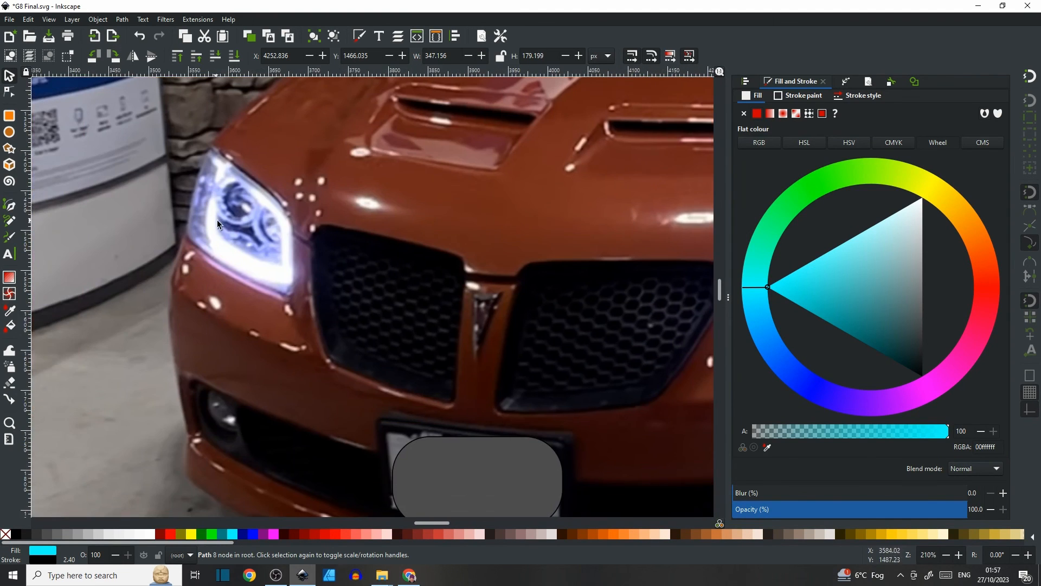
left_click_drag(217, 222, 594, 226)
left_click_drag(254, 208, 595, 283)
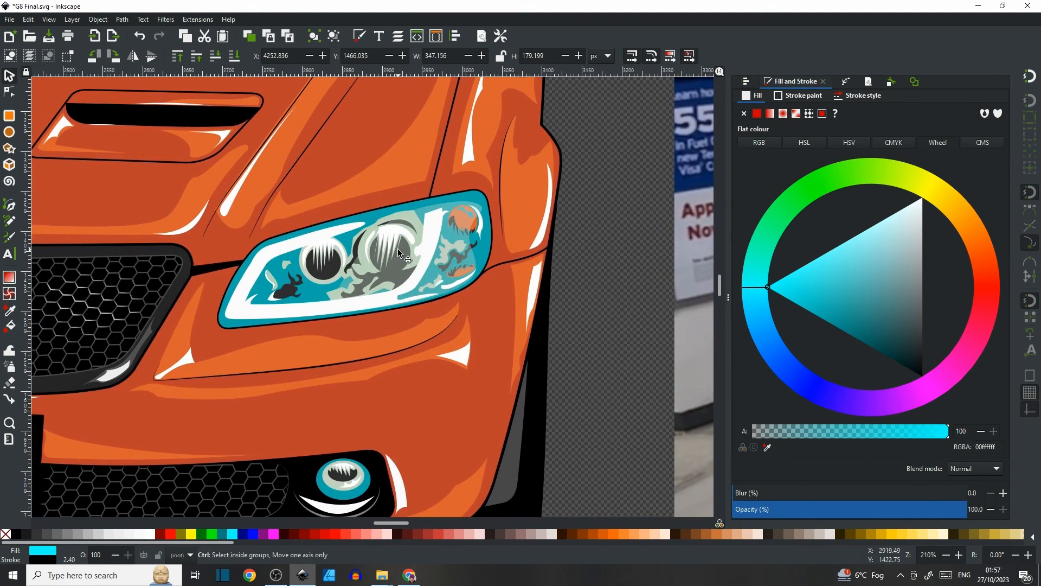
scroll(399, 249, "up", 2)
left_click_drag(440, 264, 493, 251)
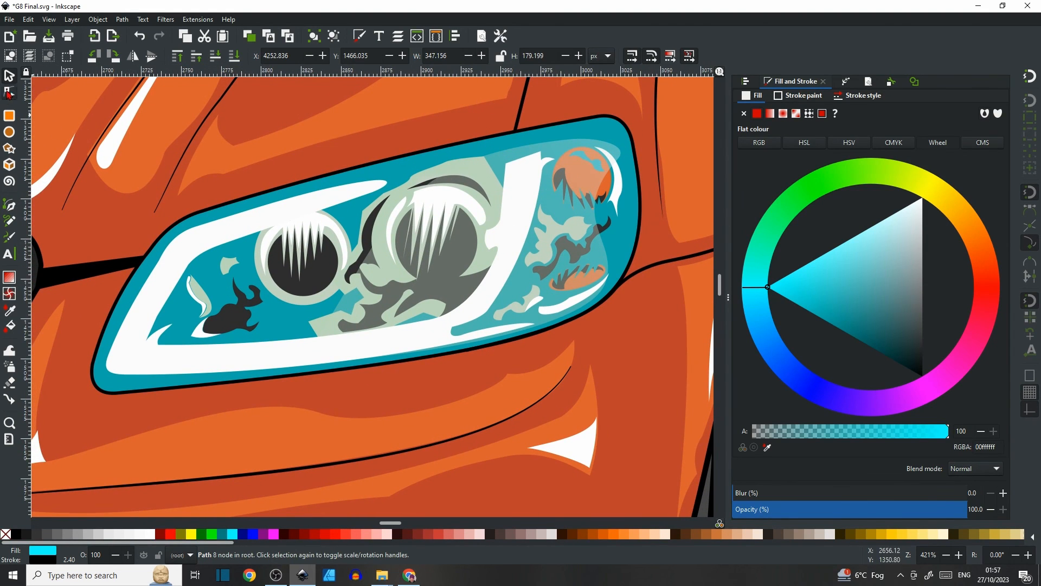
left_click(10, 92)
left_click(313, 332)
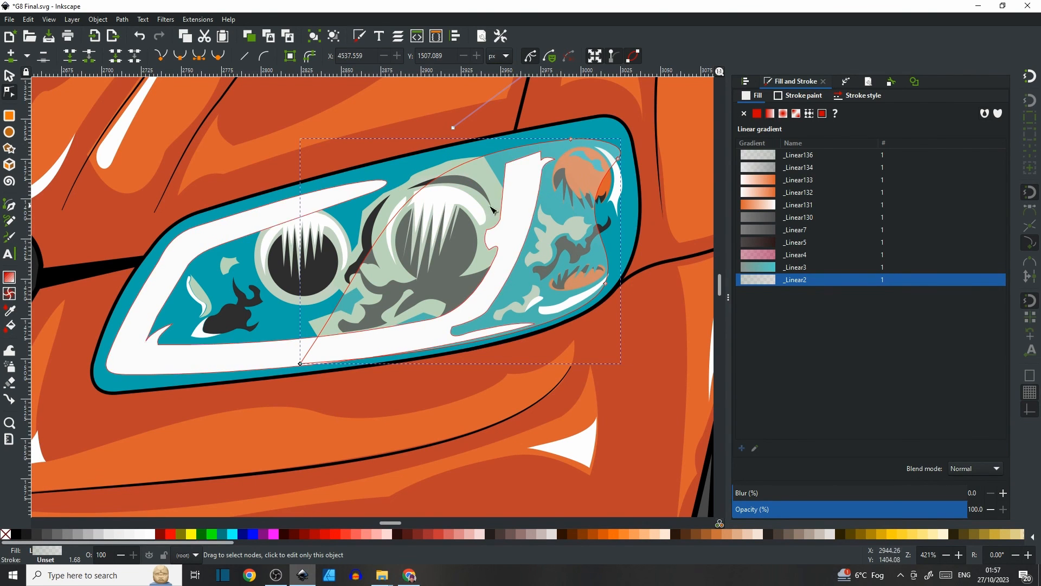
left_click(11, 77)
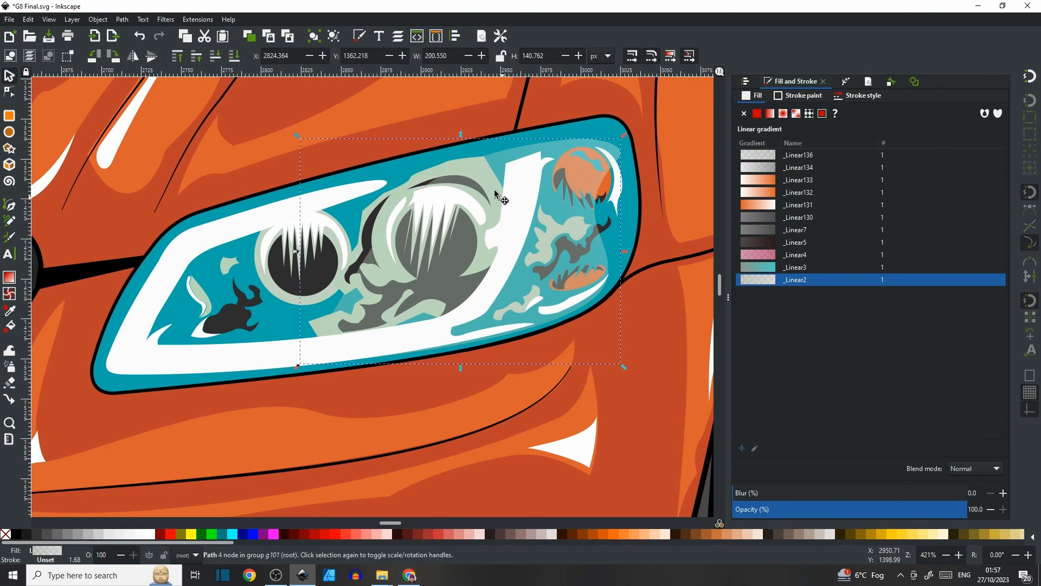
left_click_drag(502, 204, 495, 195)
key("ctrl+z")
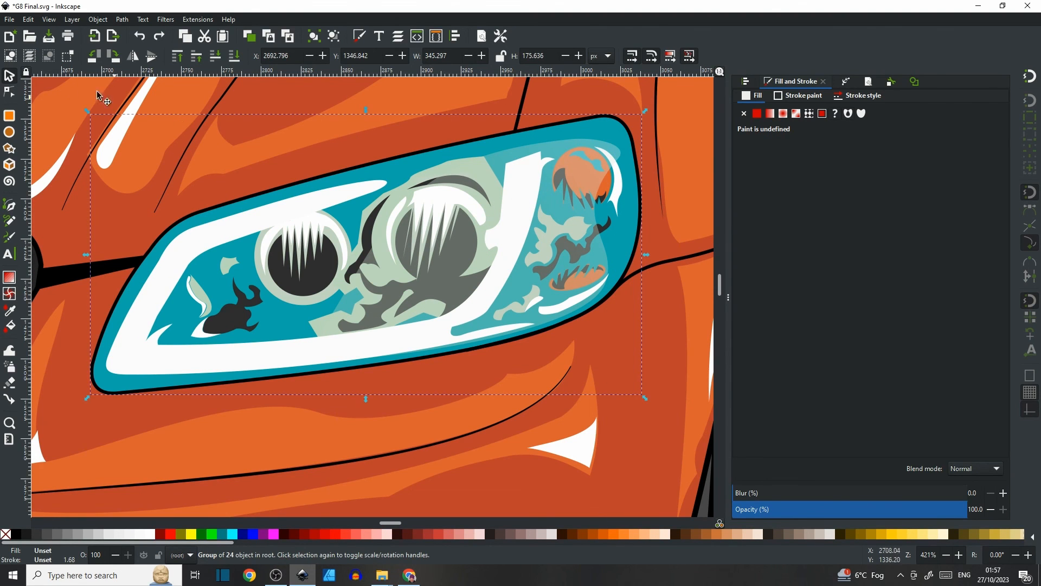
Move the gradient overlay shape inside the headlight lens down onto the bodywork, then undo the move.
key("n")
left_click(554, 153)
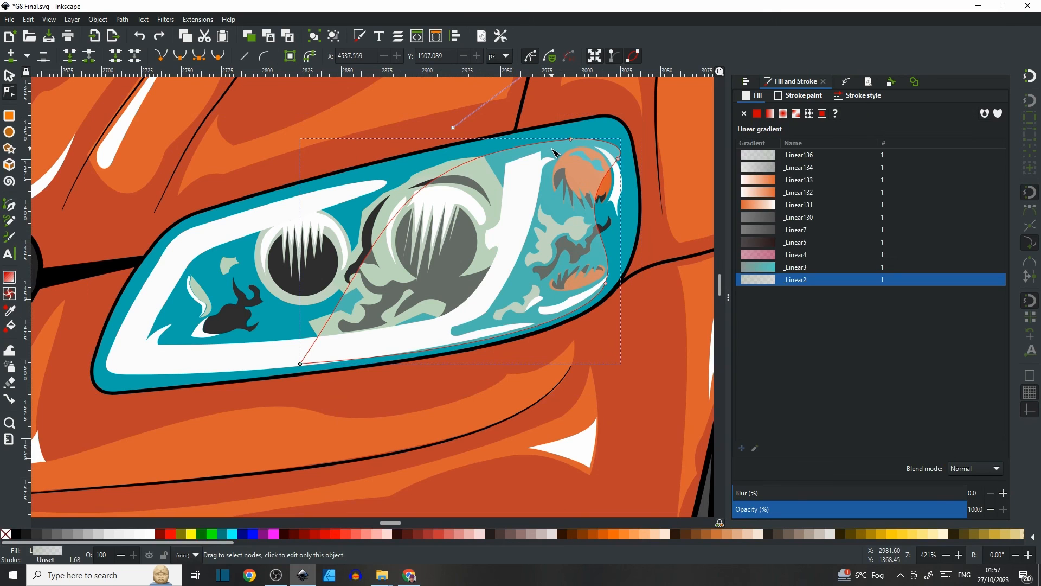
key("s")
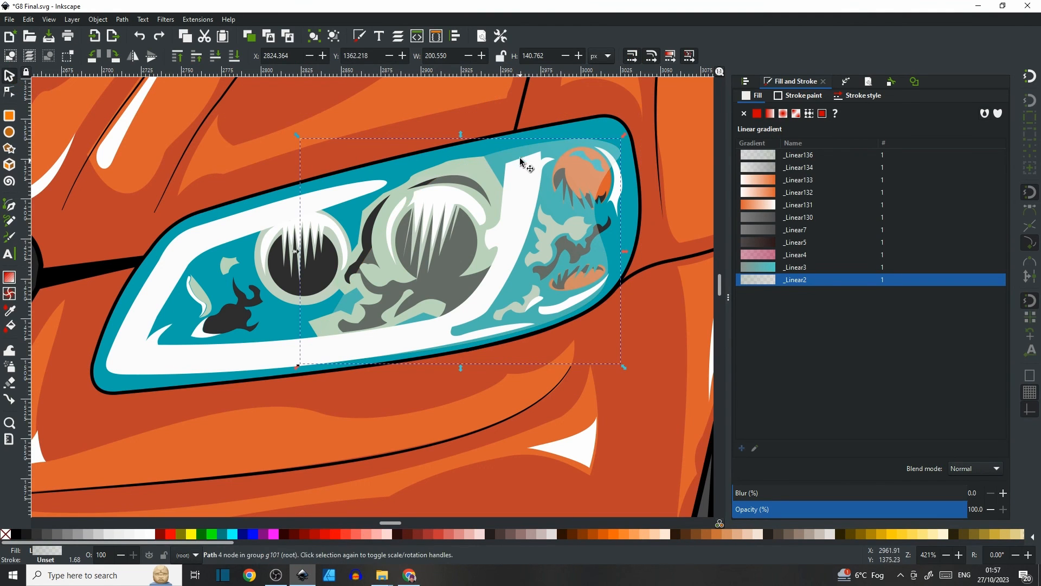
left_click_drag(549, 150, 634, 304)
scroll(624, 304, "down", 5)
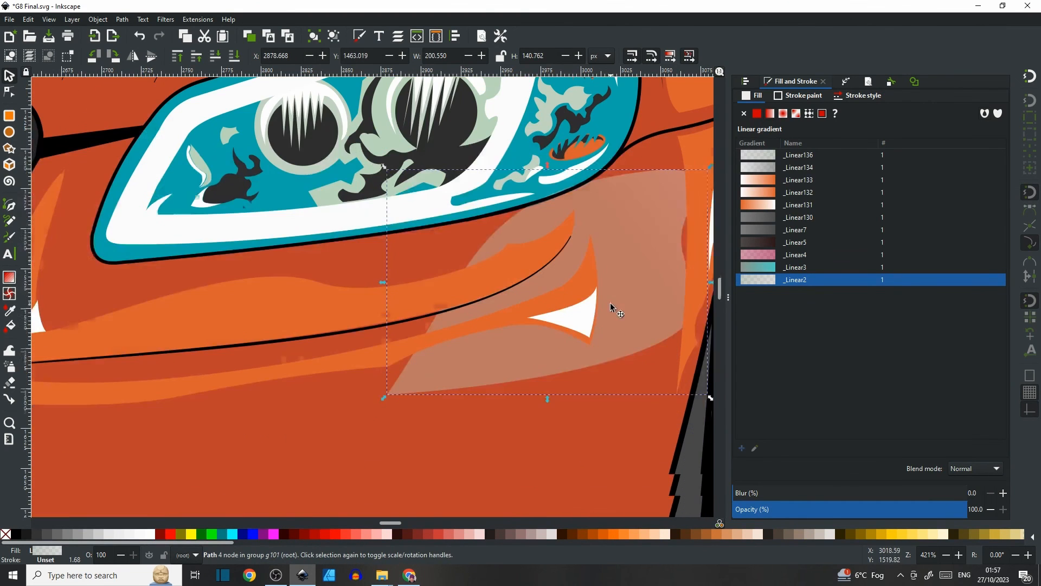
scroll(461, 149, "up", 3)
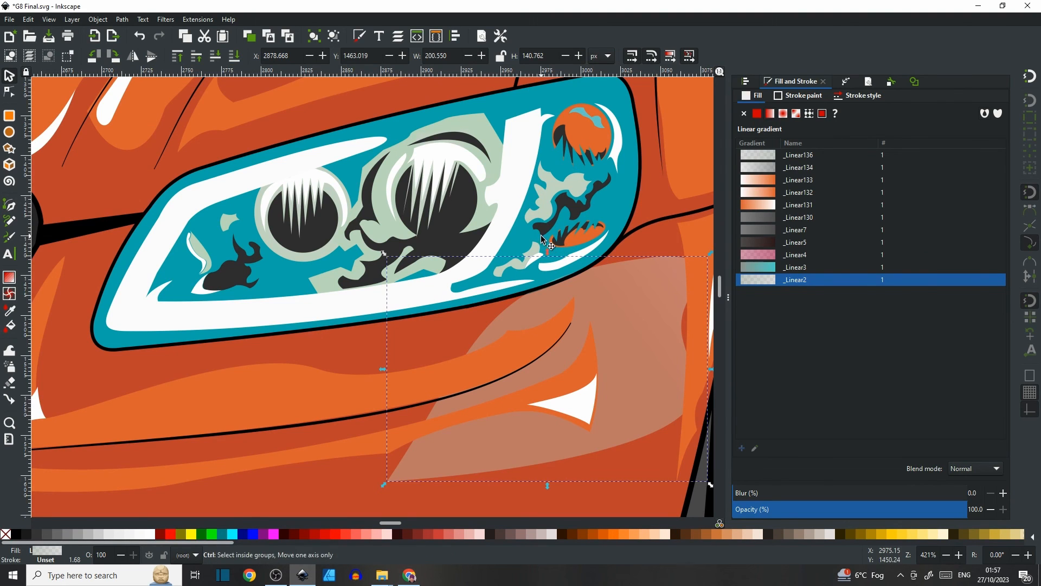
key("ctrl+z")
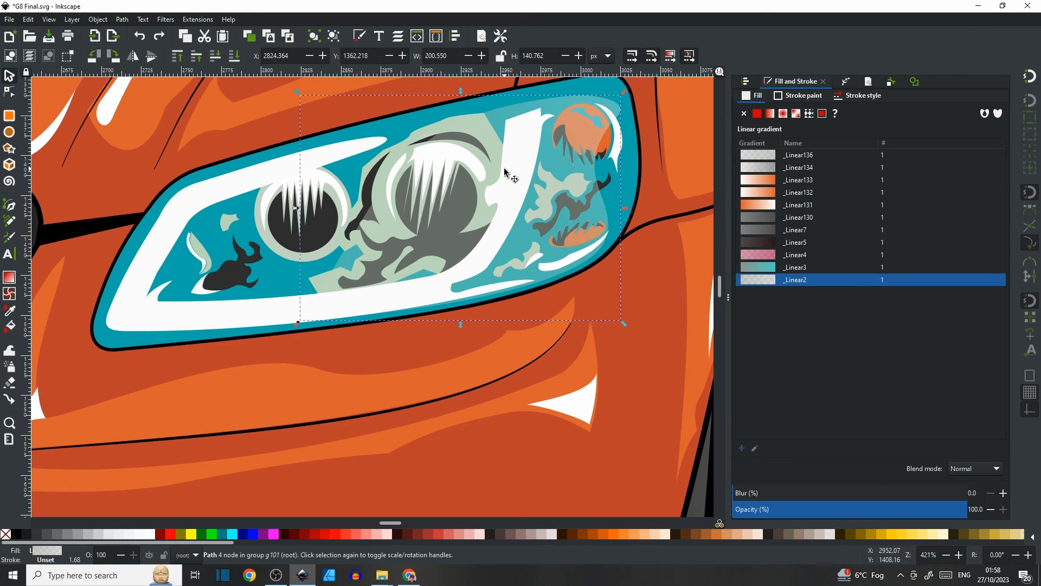
scroll(505, 172, "up", 2)
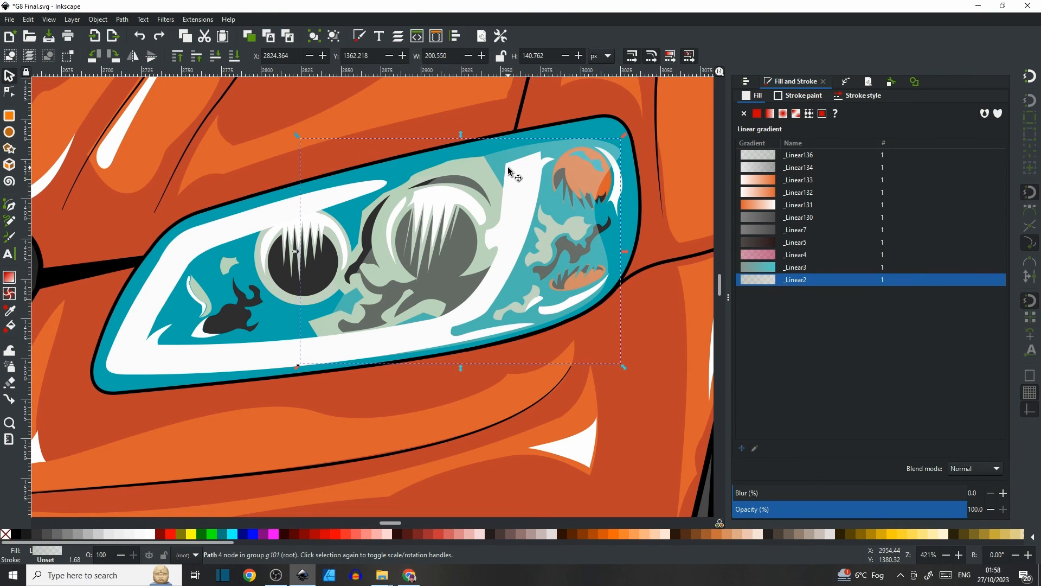
scroll(509, 171, "down", 5)
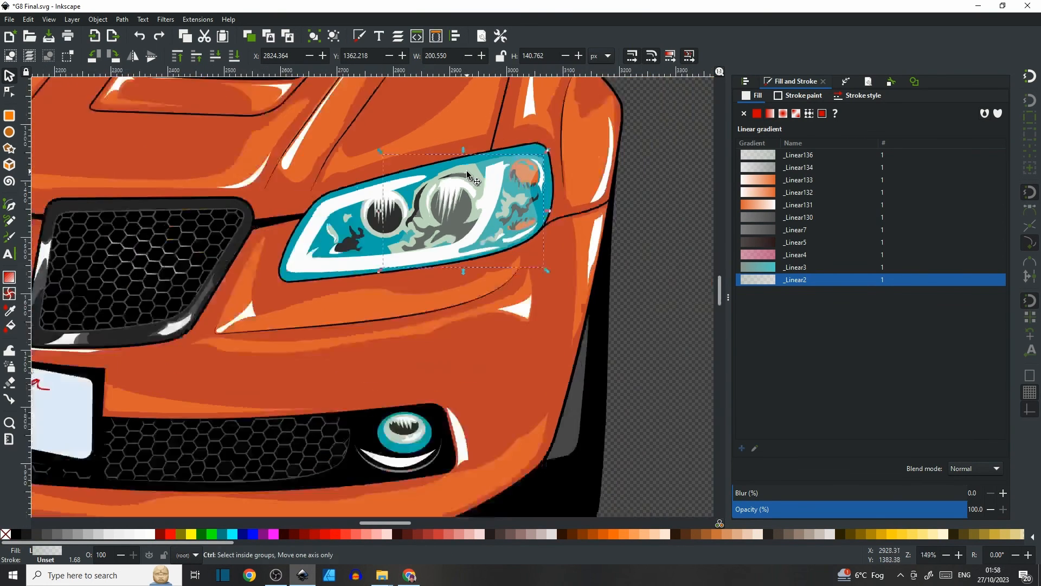
scroll(444, 231, "up", 5)
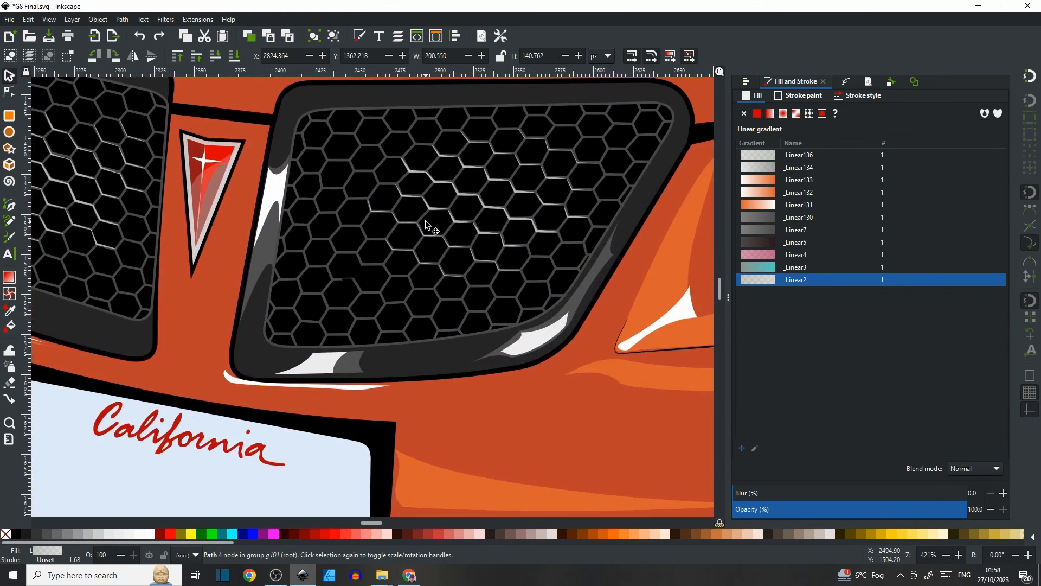